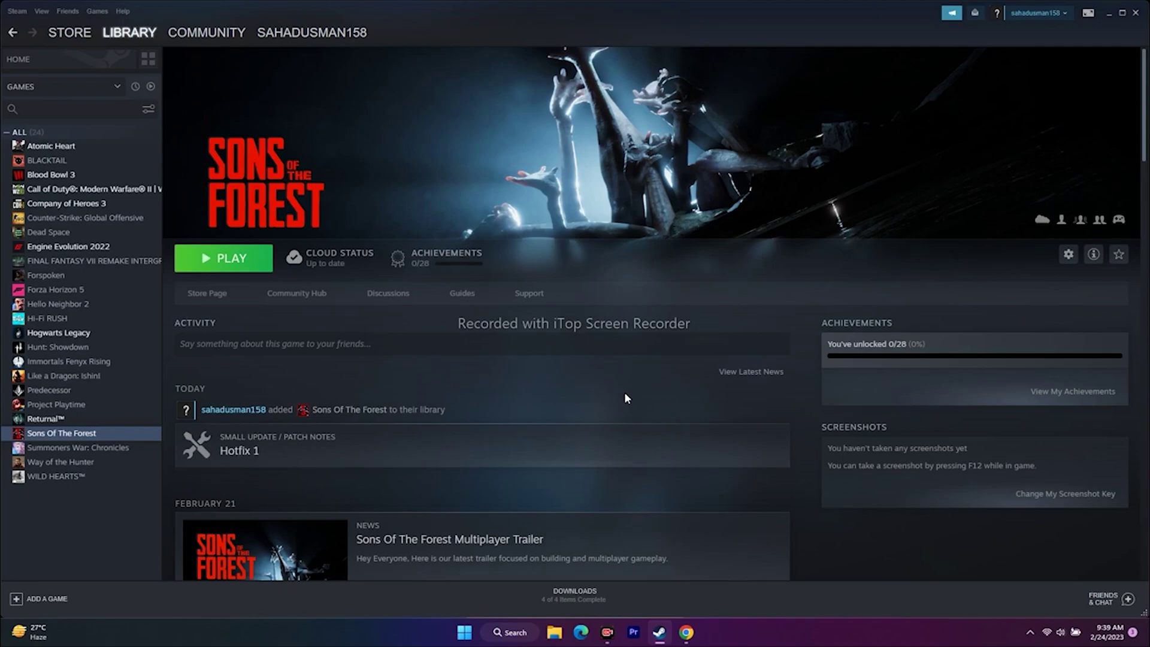
left_click(1109, 12)
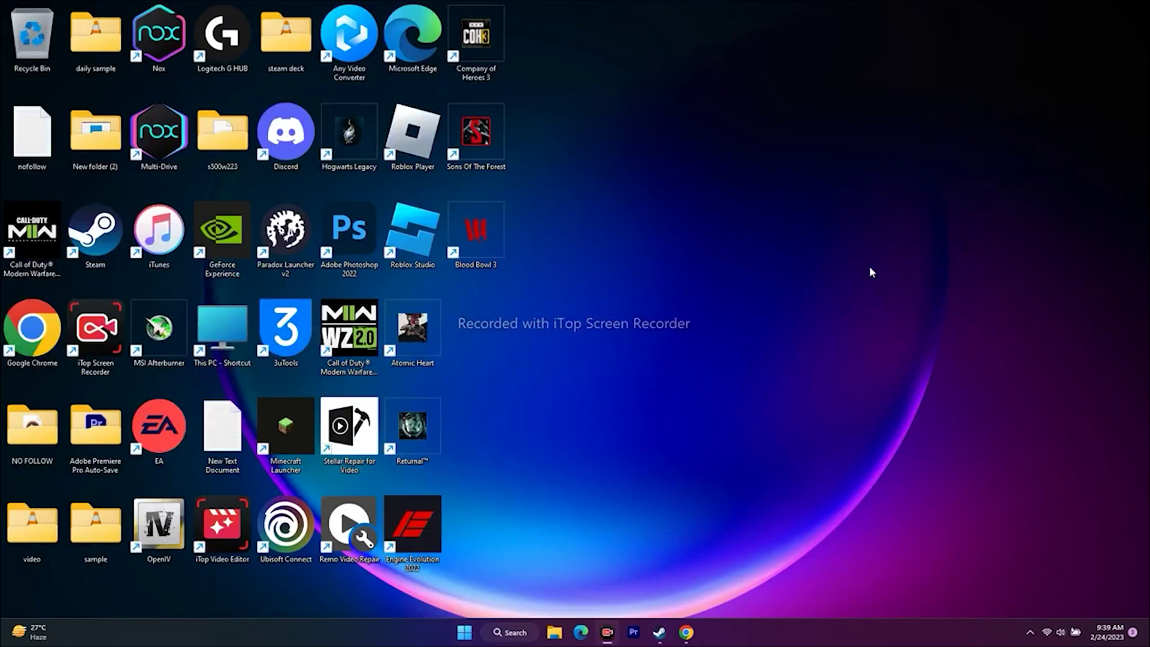
left_click(465, 633)
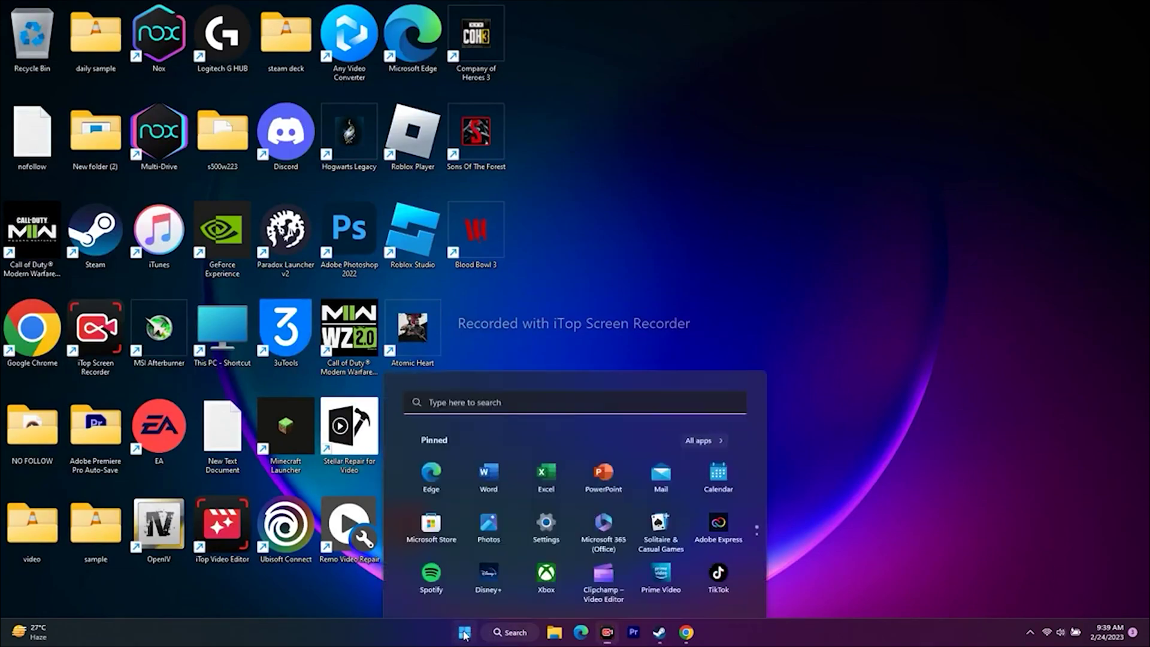
left_click(723, 591)
left_click(868, 520)
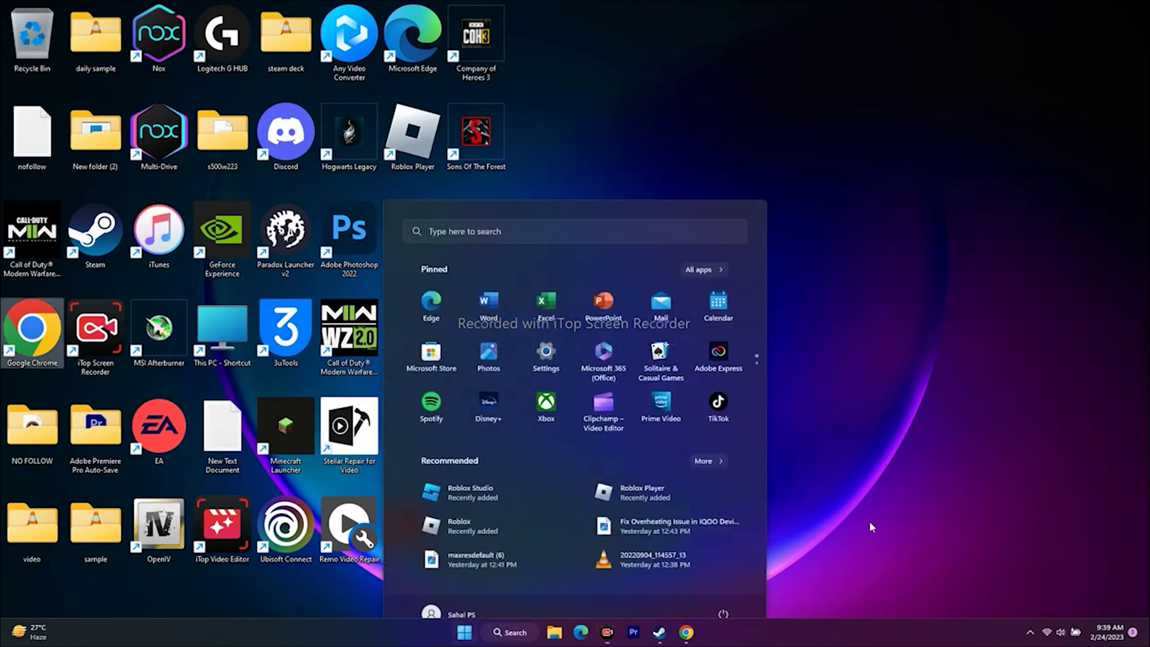
- Switch to Steam and verify the integrity of the Sons Of The Forest game files from its properties
left_click(661, 631)
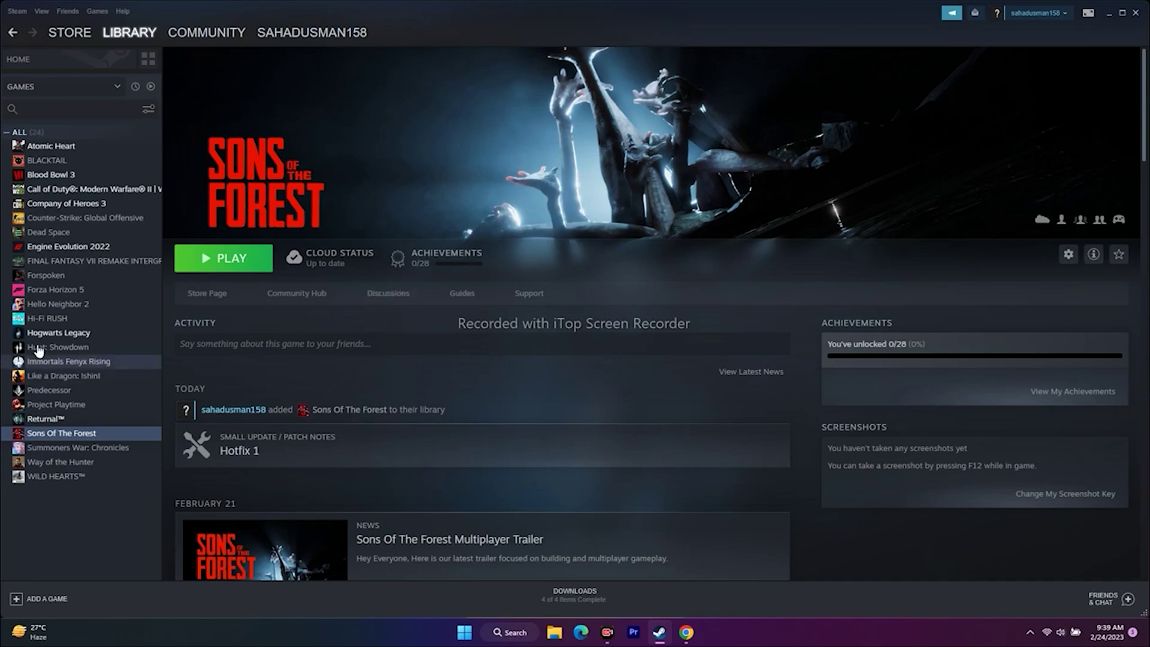
right_click(74, 435)
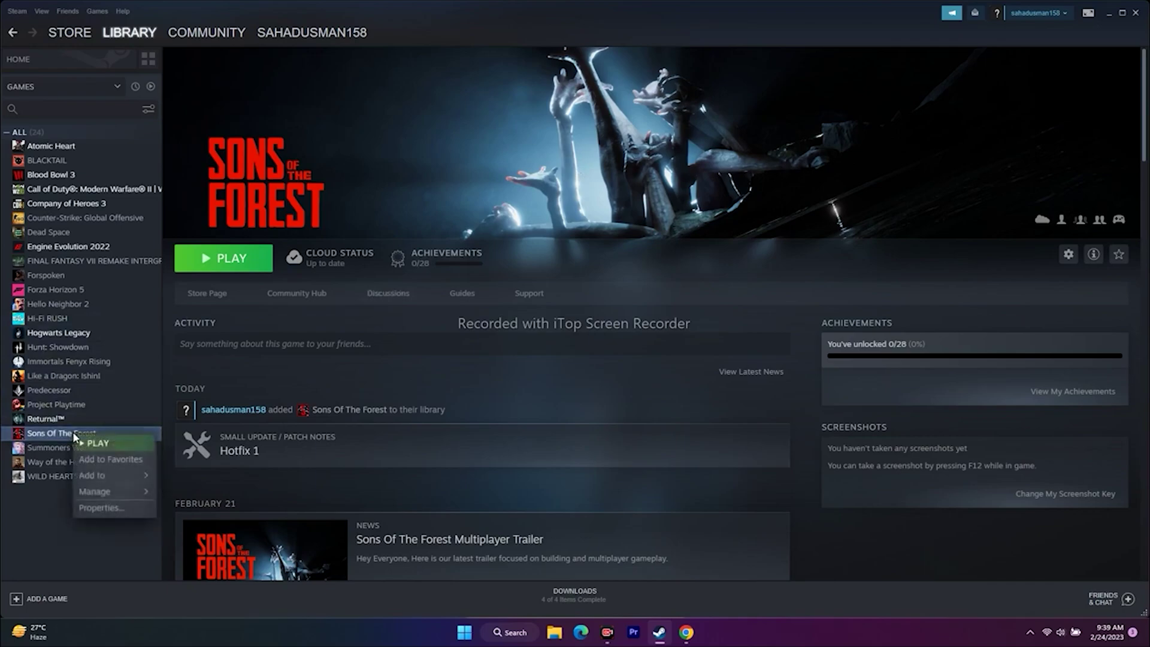
left_click(91, 508)
left_click(374, 238)
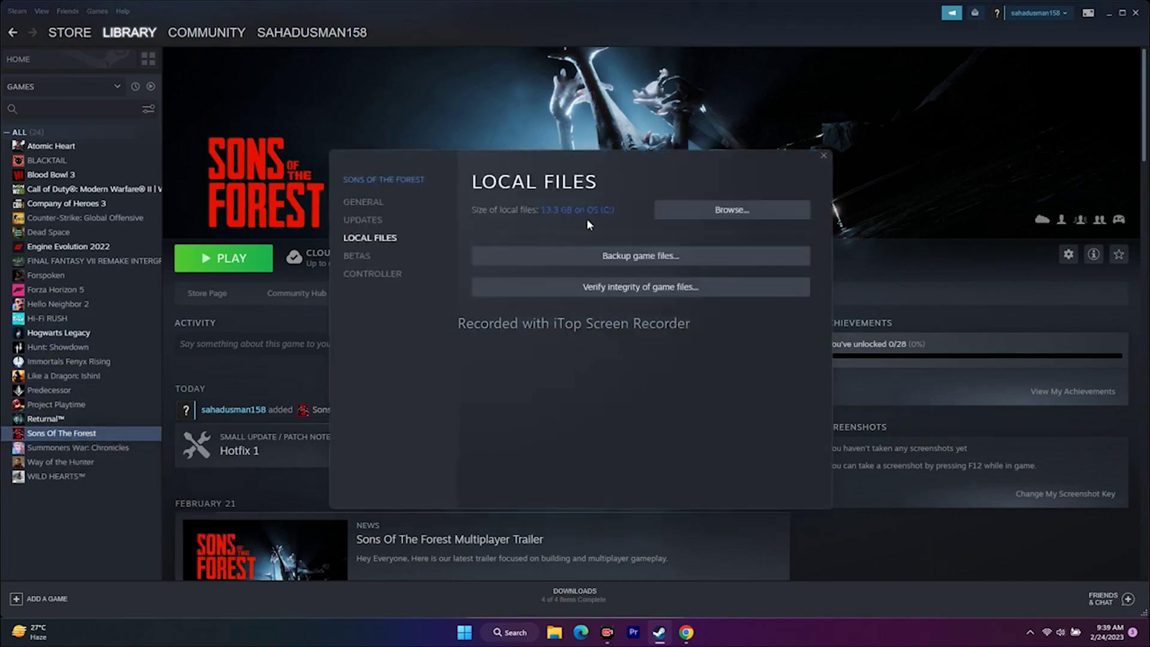
left_click(638, 293)
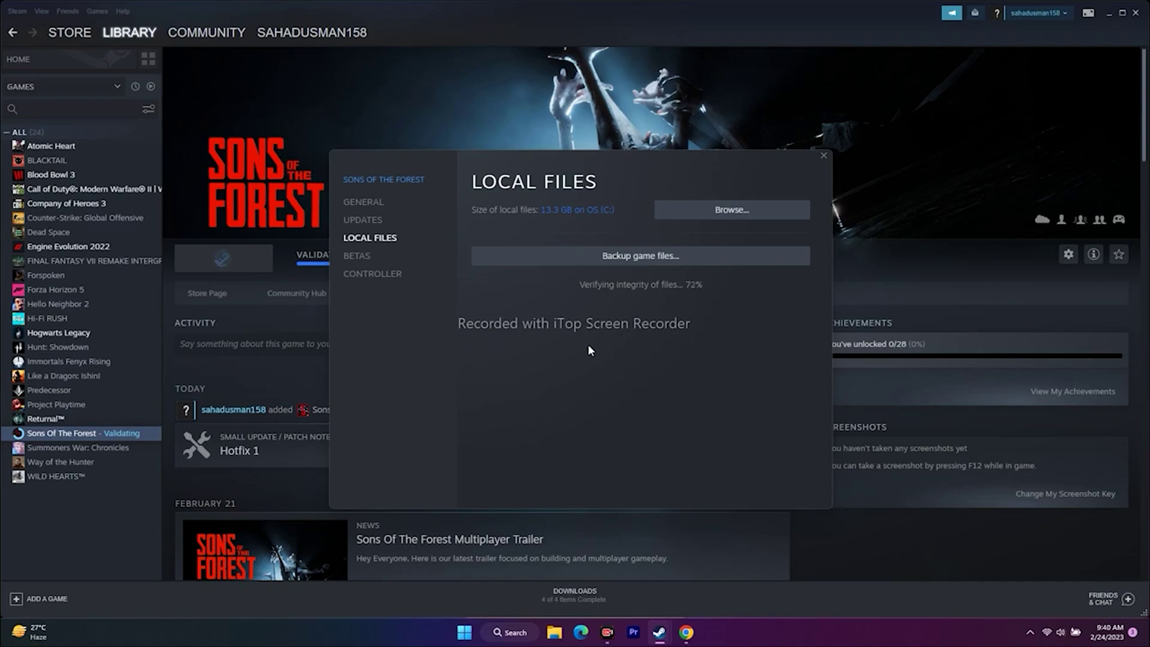
left_click(823, 156)
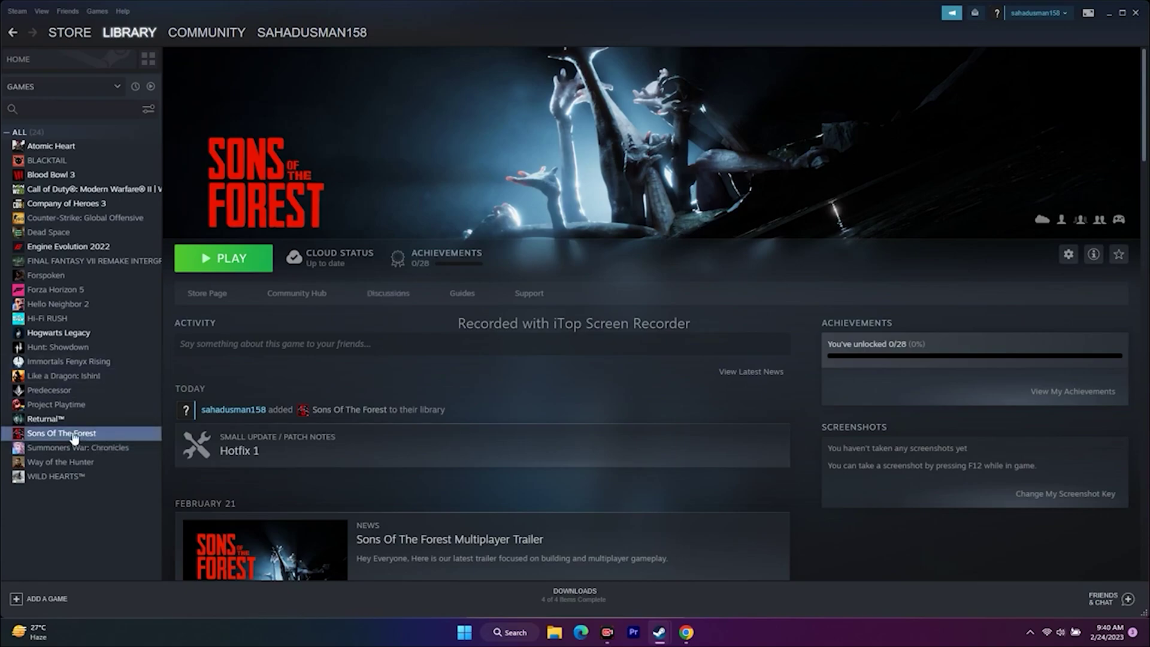
- Set the launch options of Sons Of The Forest to -dx11 in its general properties
right_click(93, 434)
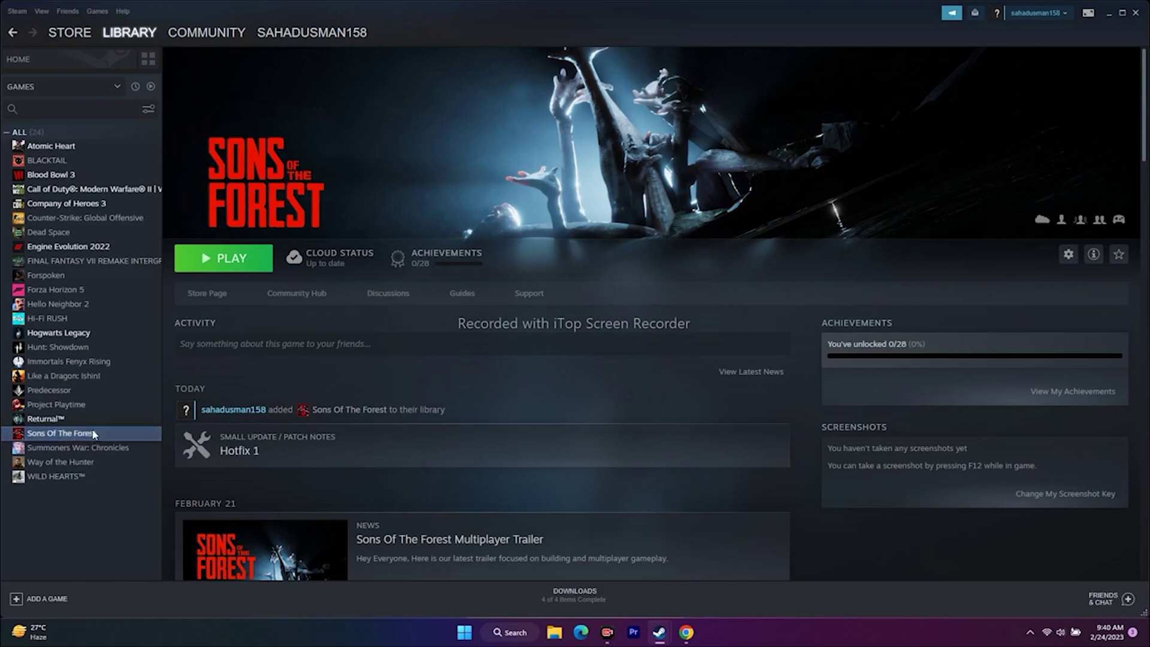
left_click(105, 505)
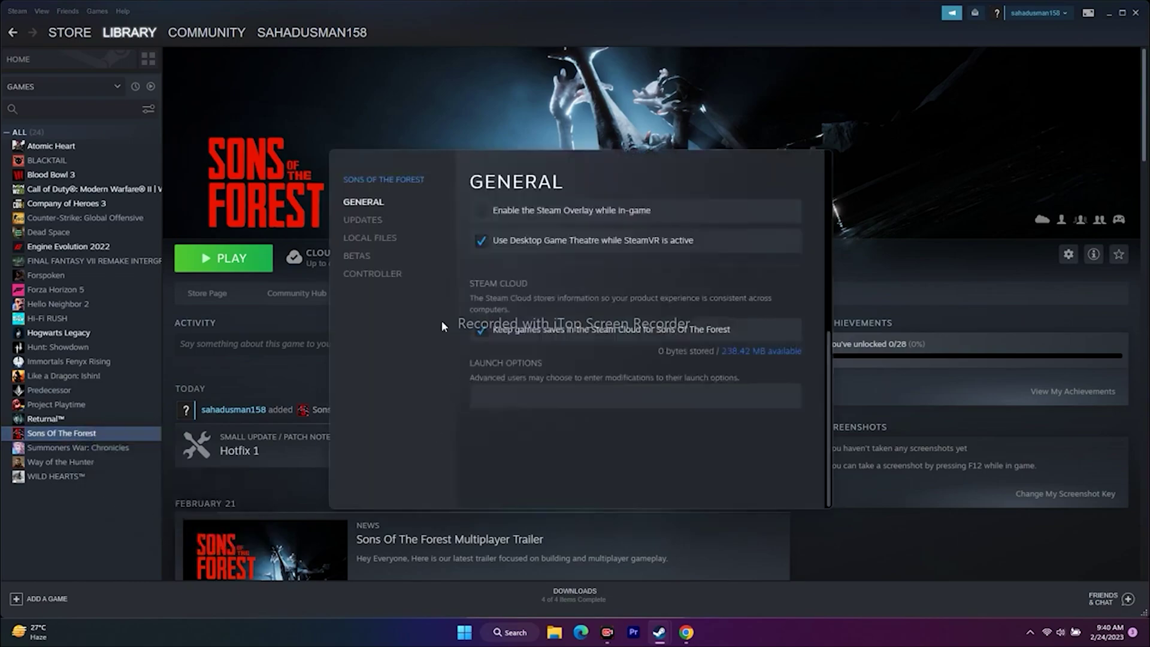
left_click(497, 392)
type("-dx11")
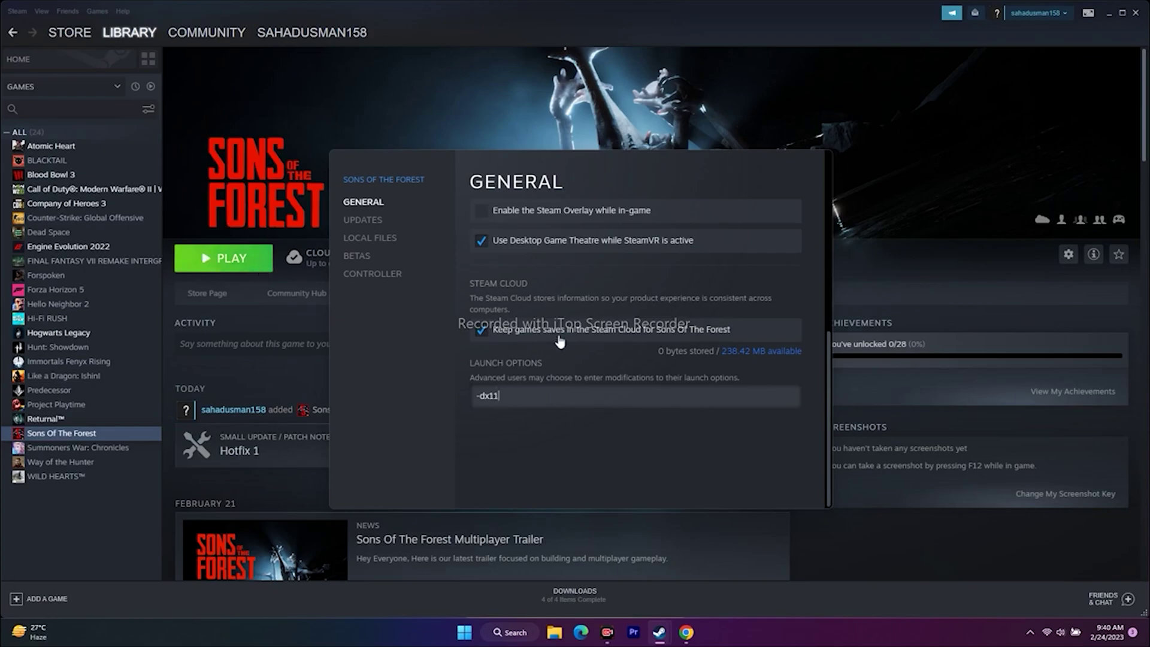
- Change the launch option first to -dx12 and then to -d3dll
key("BackSpace")
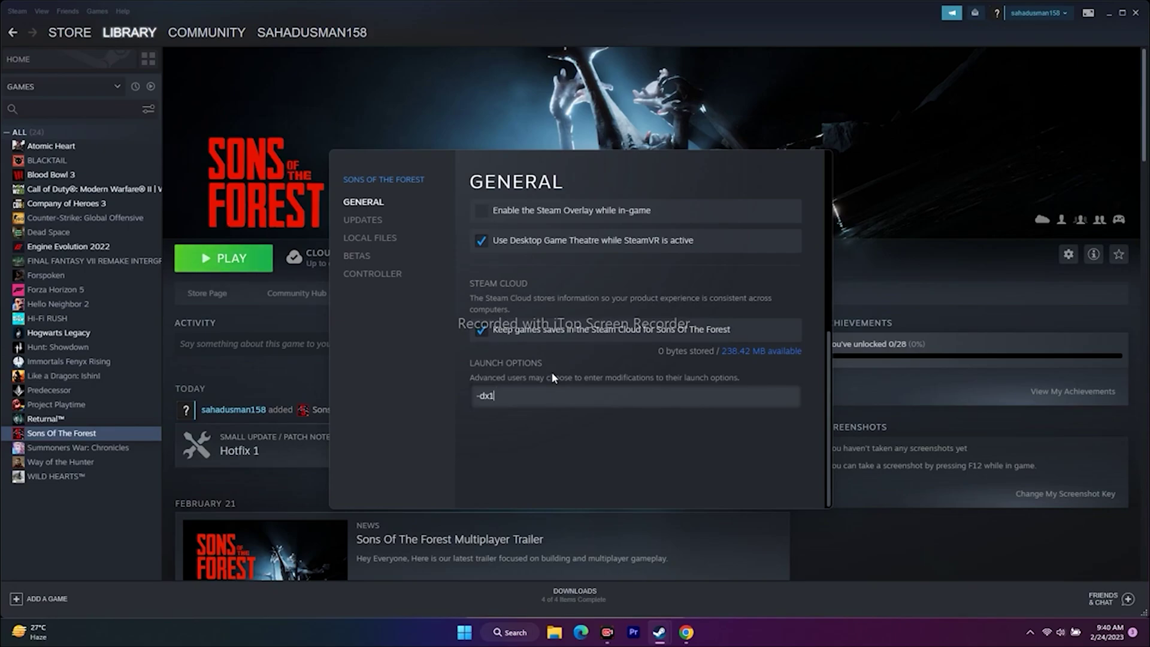
type("2")
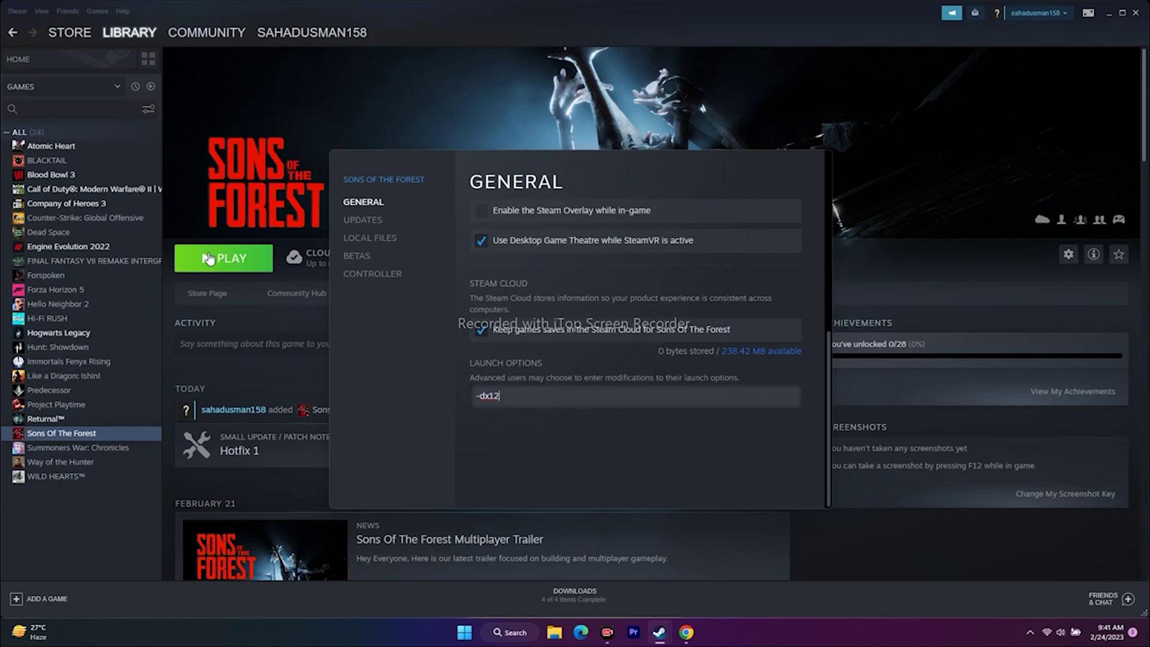
key("BackSpace")
key("BackSpace")
key("BackSpace")
type("3d11")
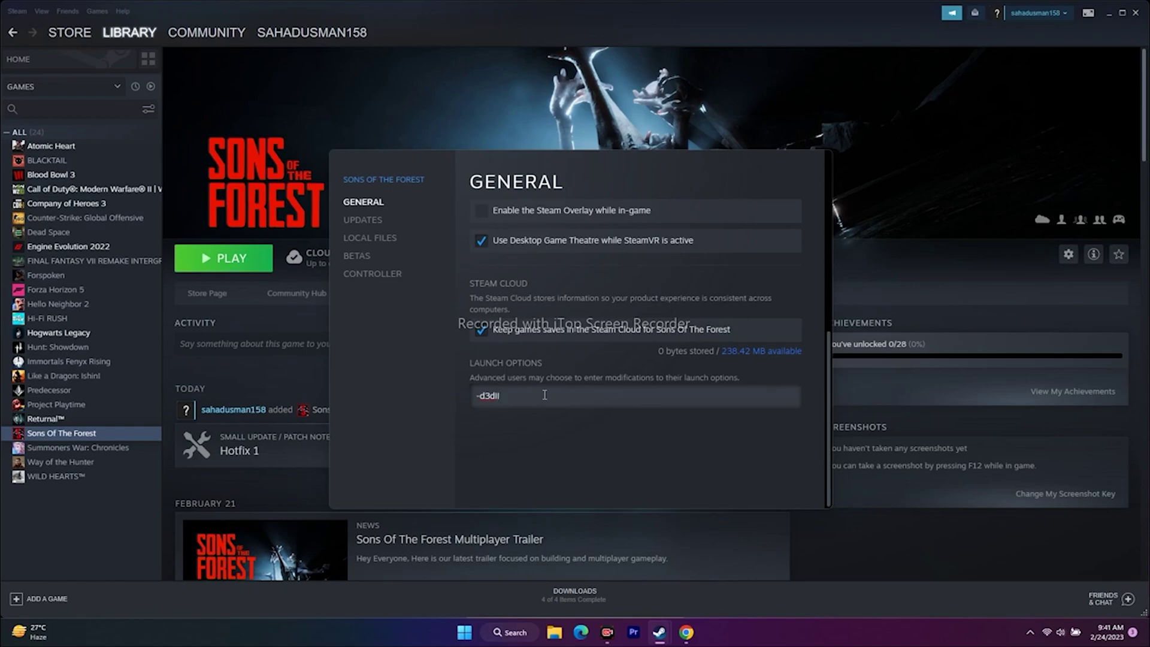
- Clear the launch options and close the game's properties
key("BackSpace")
key("BackSpace")
key("BackSpace")
key("BackSpace")
key("BackSpace")
left_click(854, 153)
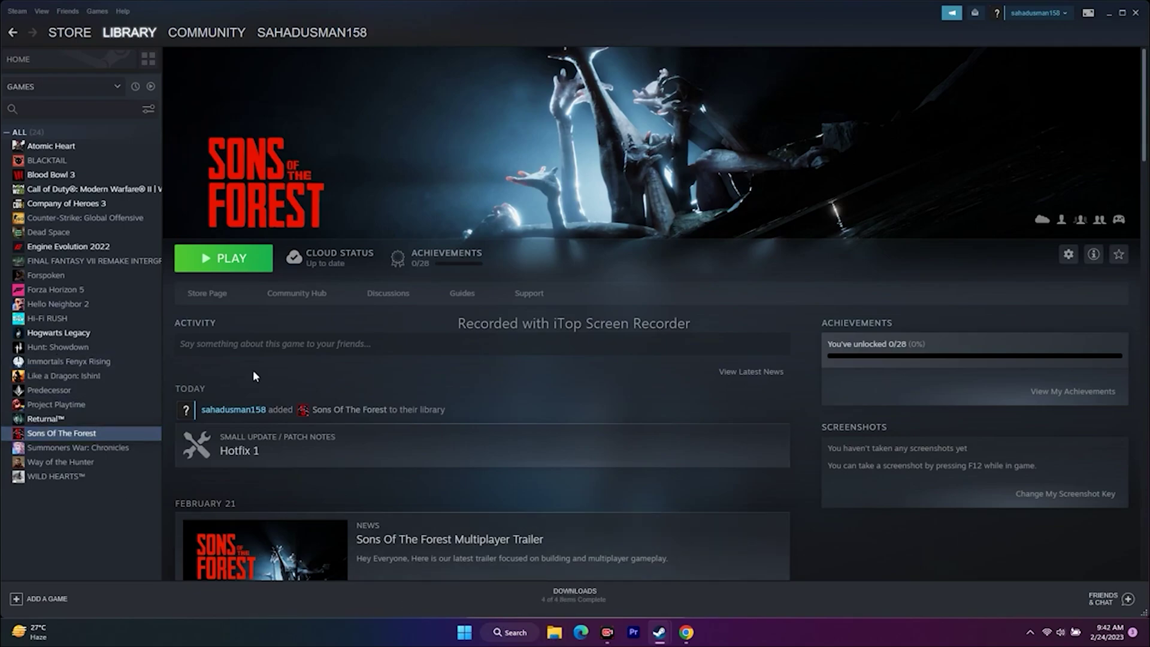
- Browse the local files of Sons Of The Forest from its Steam properties to open the installation folder
right_click(82, 436)
left_click(98, 509)
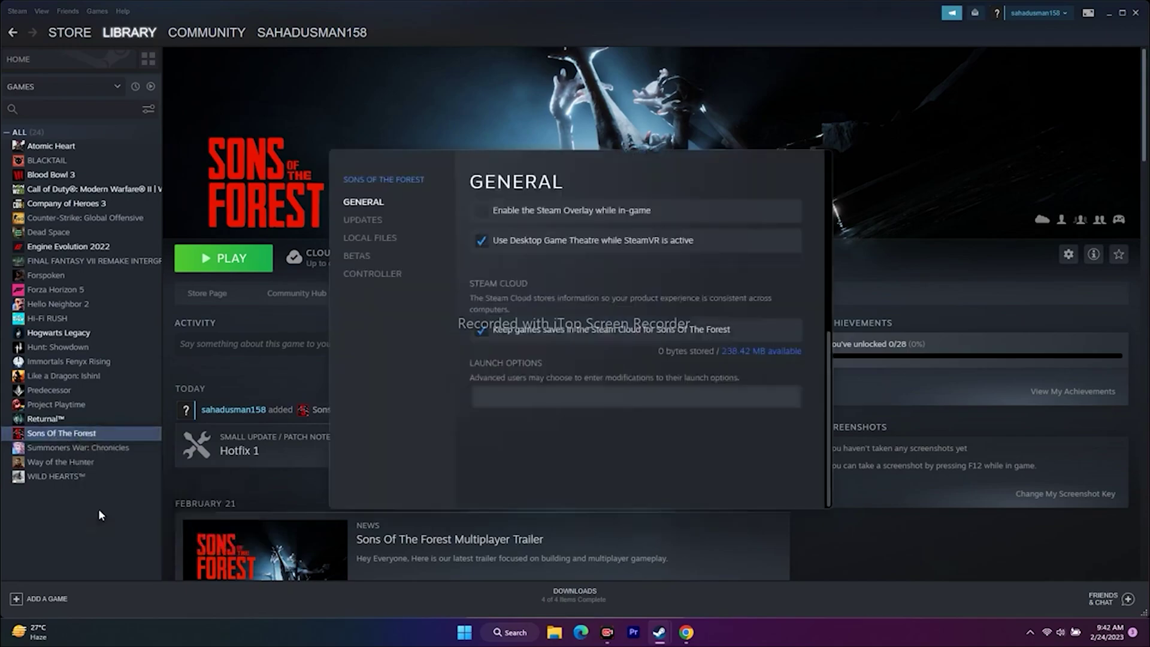
left_click(386, 239)
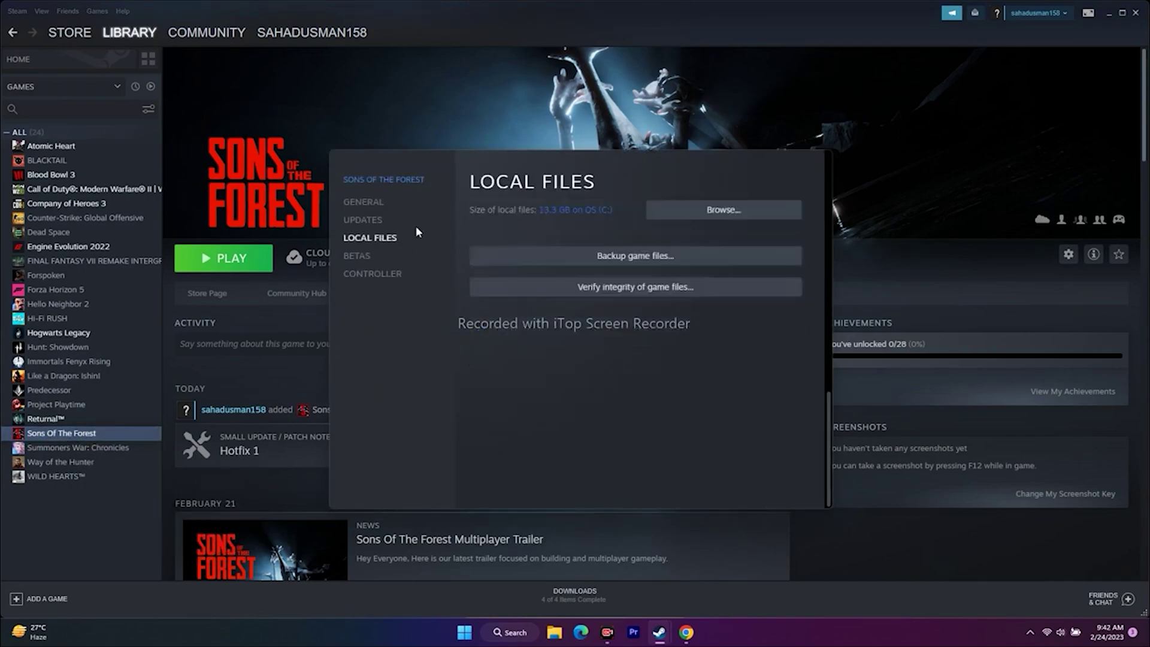
left_click(726, 210)
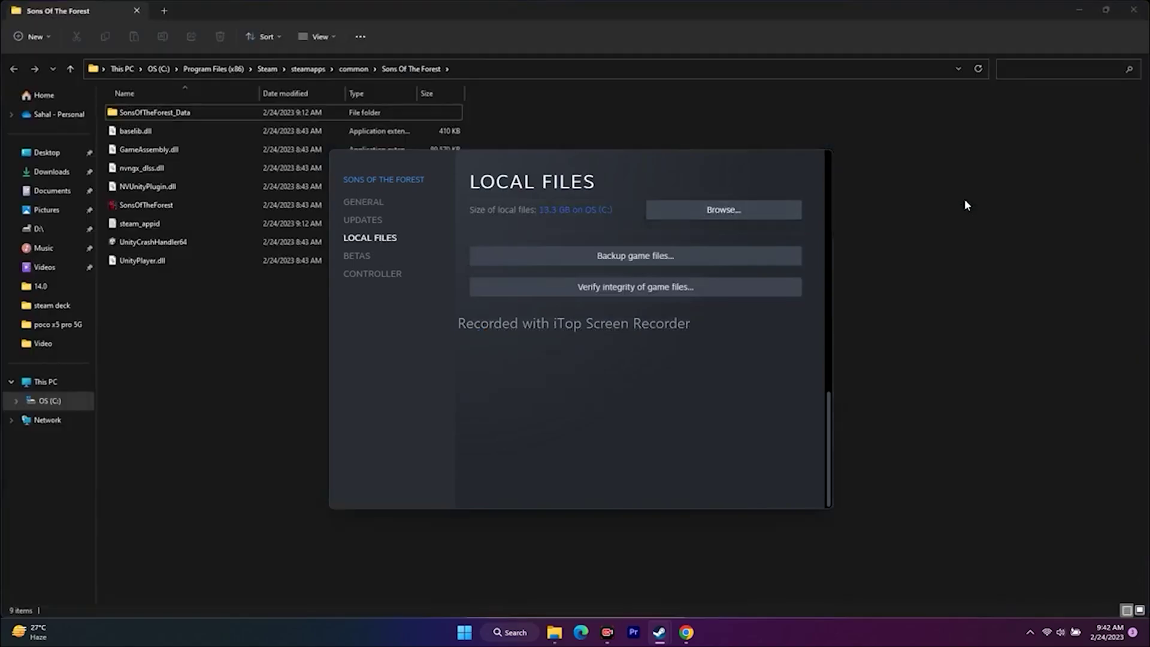
left_click(970, 217)
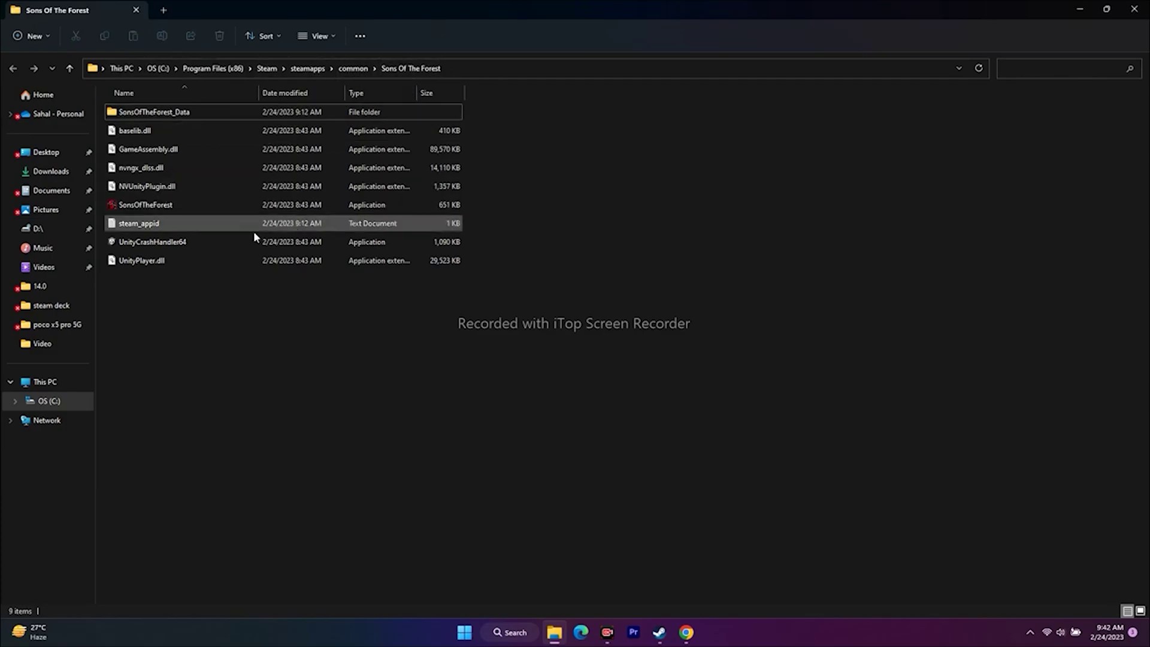
- Show the available actions for the SonsOfTheForest application, dismiss them, and minimize Steam
left_click(185, 206)
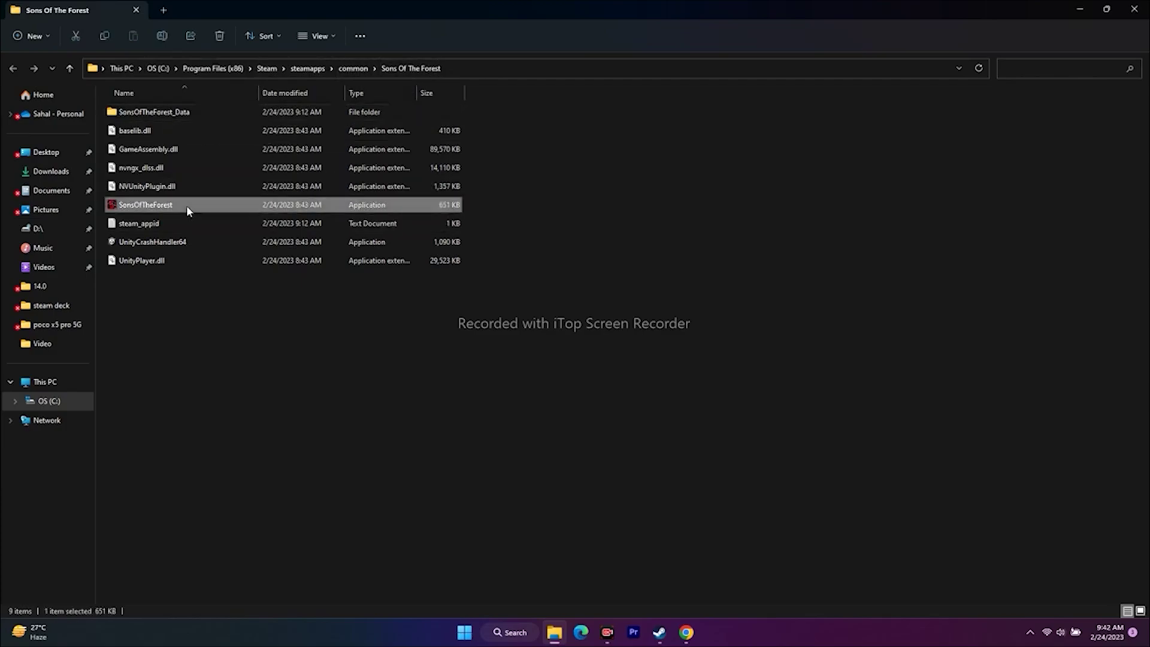
right_click(186, 206)
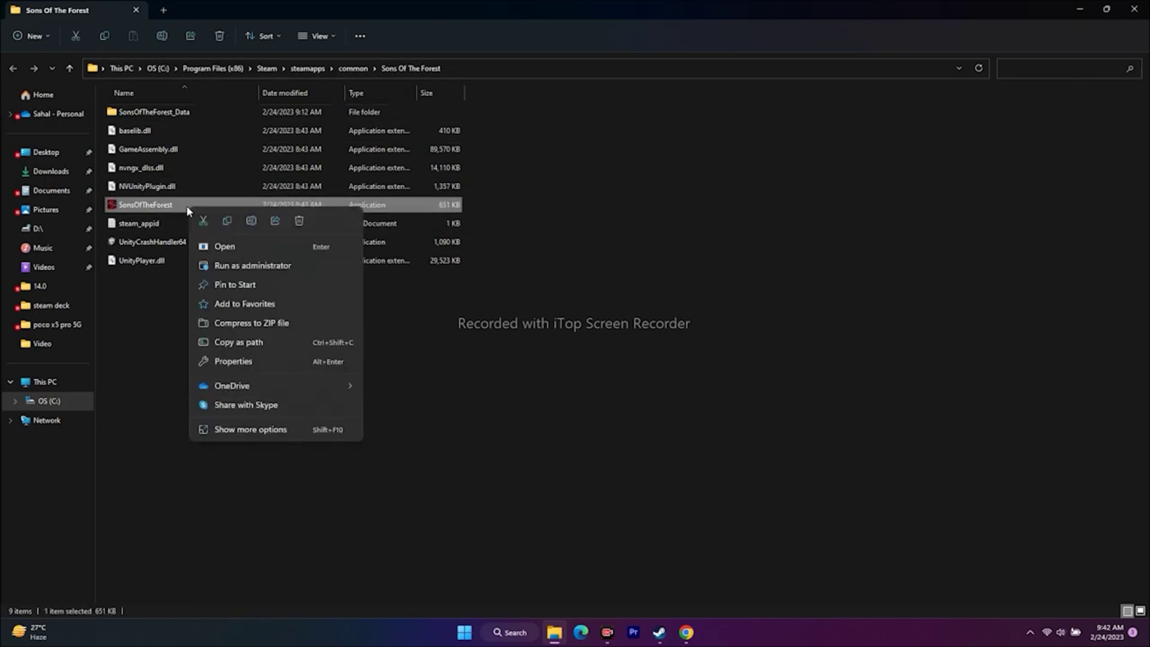
left_click(124, 452)
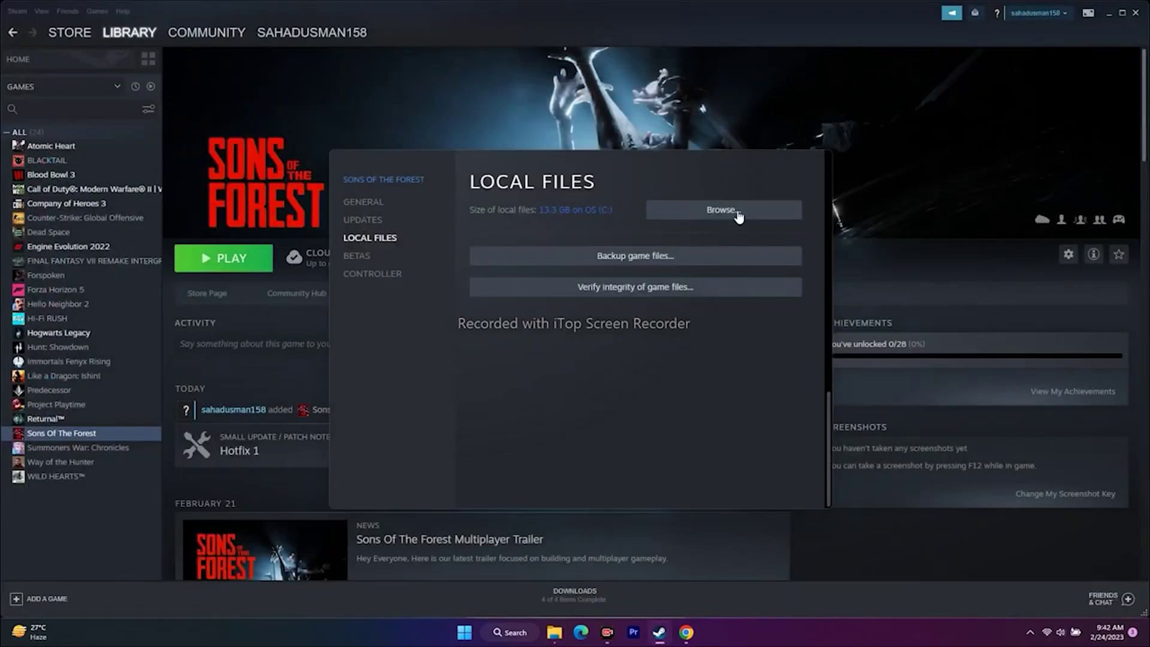
left_click(1000, 113)
left_click(1110, 14)
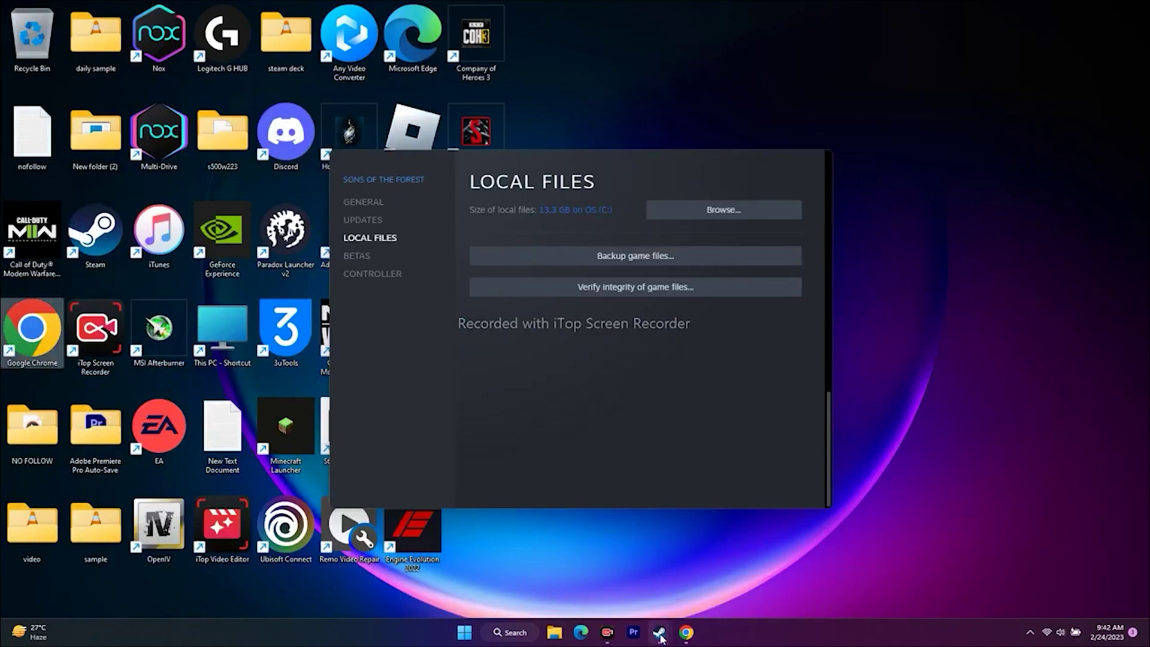
- In File Explorer, open the Steam folder inside Program Files (x86) on the C: drive
mouse_move(660, 632)
left_click(788, 529)
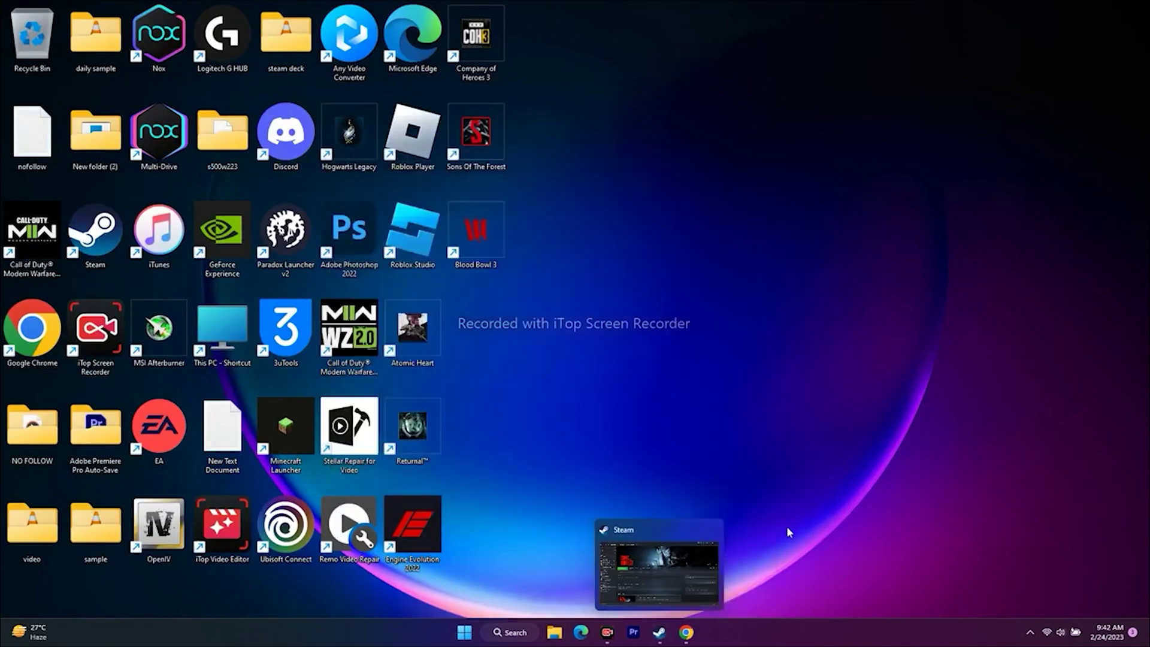
left_click(555, 633)
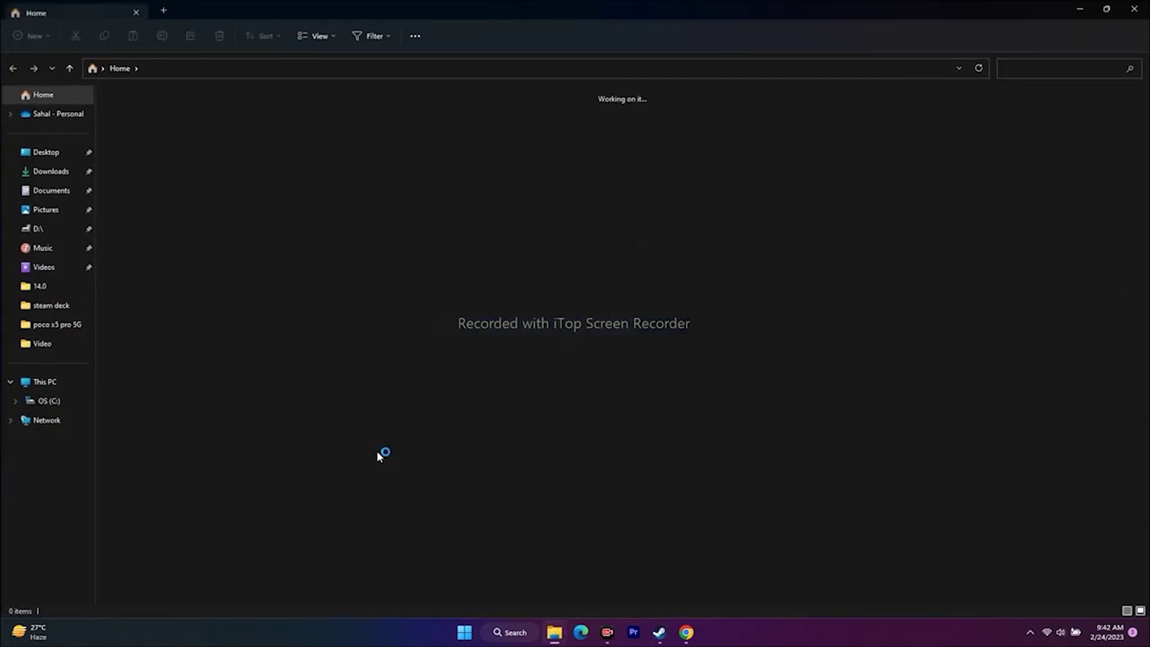
left_click(45, 382)
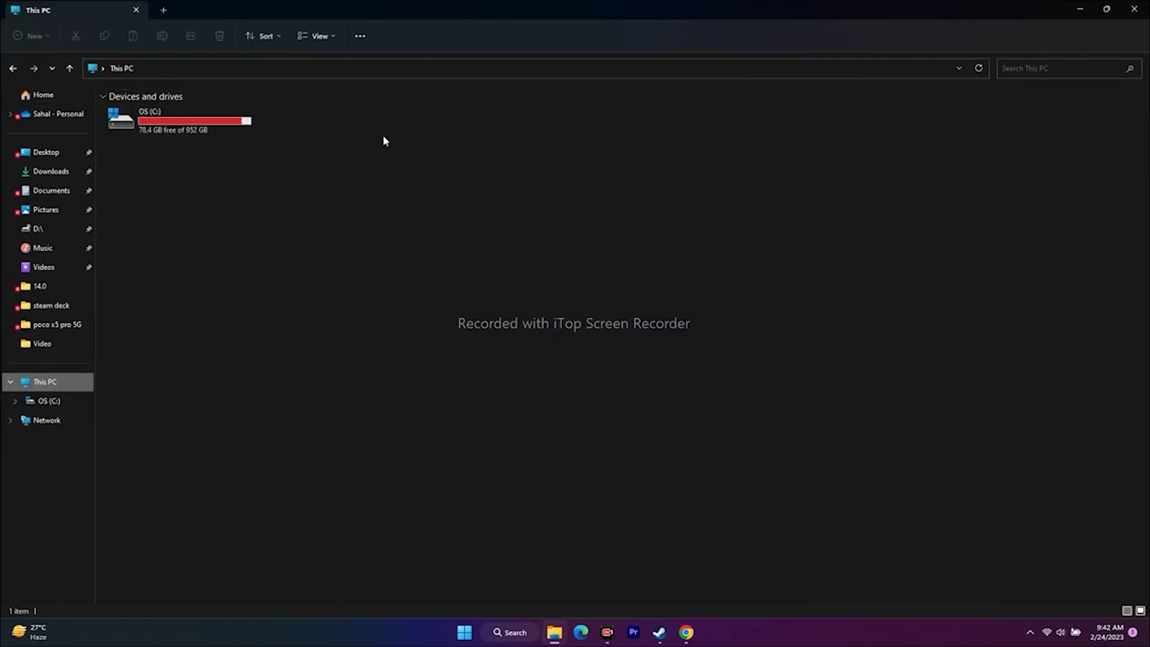
double_click(172, 118)
scroll(167, 289, "down", 1)
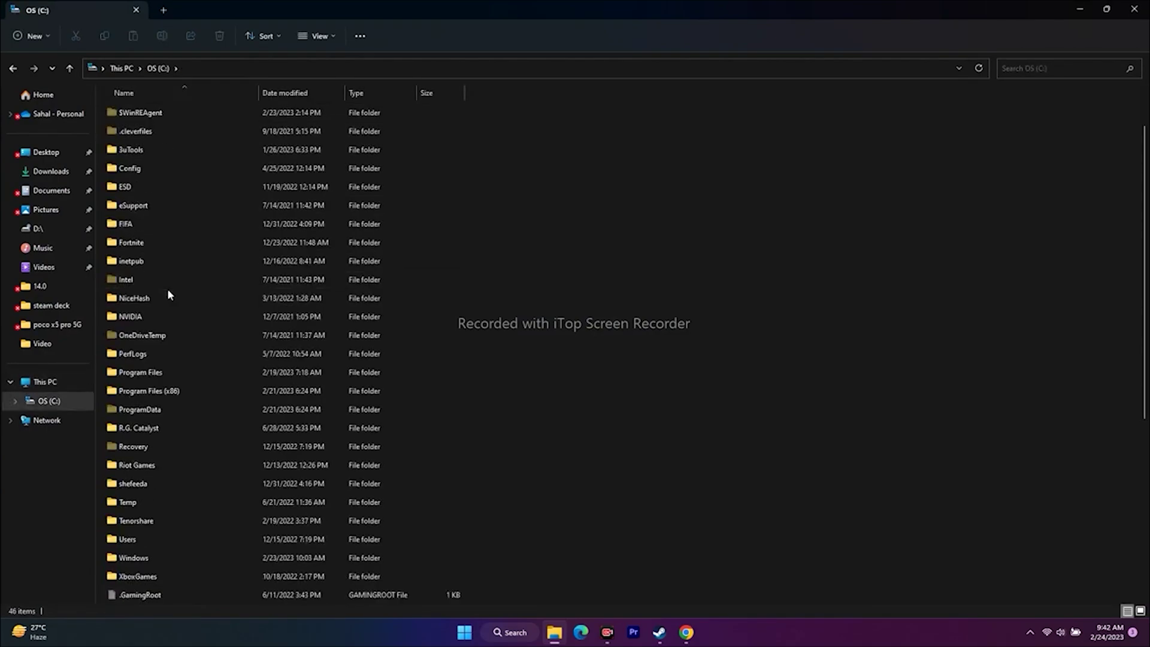
double_click(165, 393)
scroll(194, 315, "down", 6)
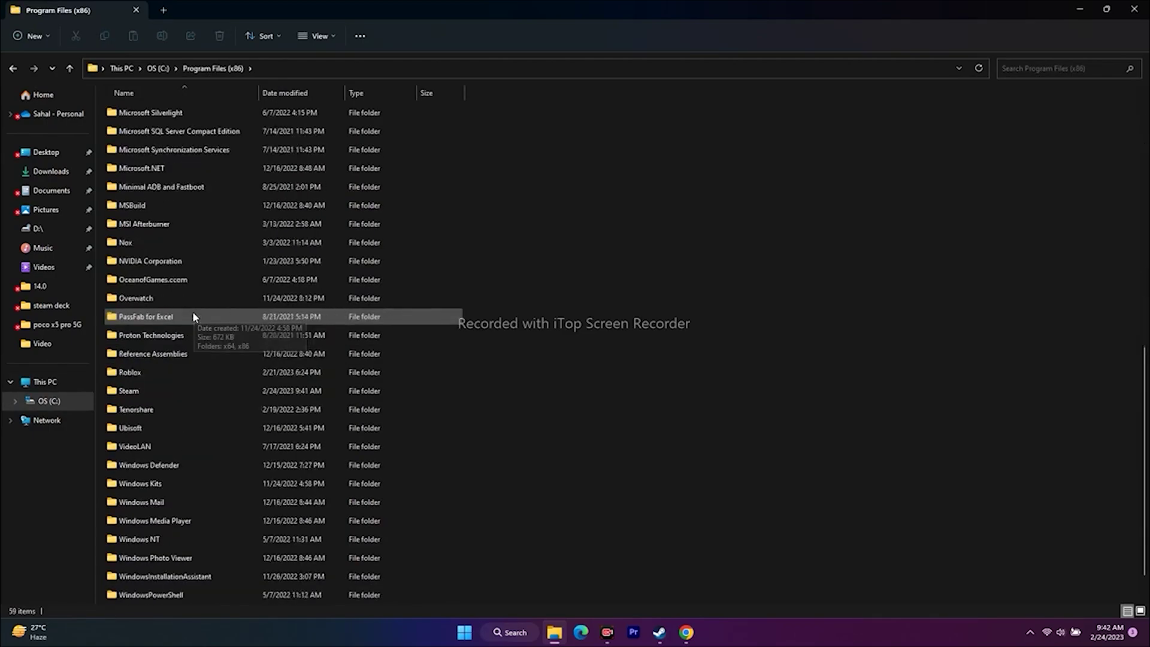
double_click(158, 362)
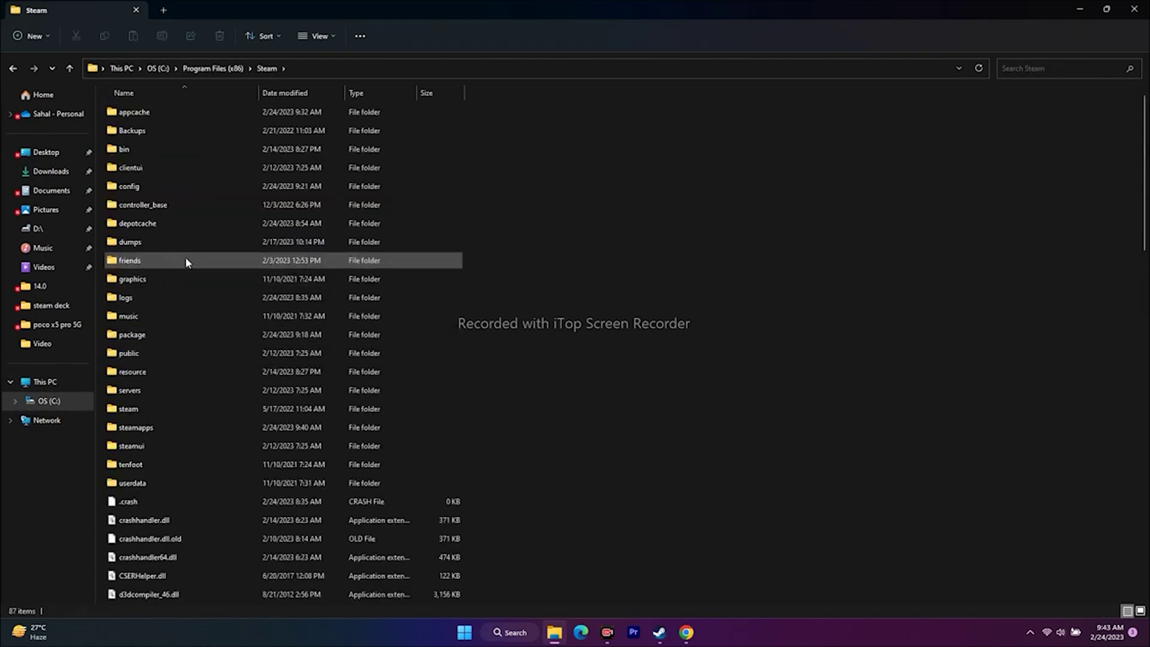
- Find the SonsOfTheForest application in steamapps\common\Sons Of The Forest, select it, and close File Explorer
scroll(161, 299, "down", 2)
double_click(162, 319)
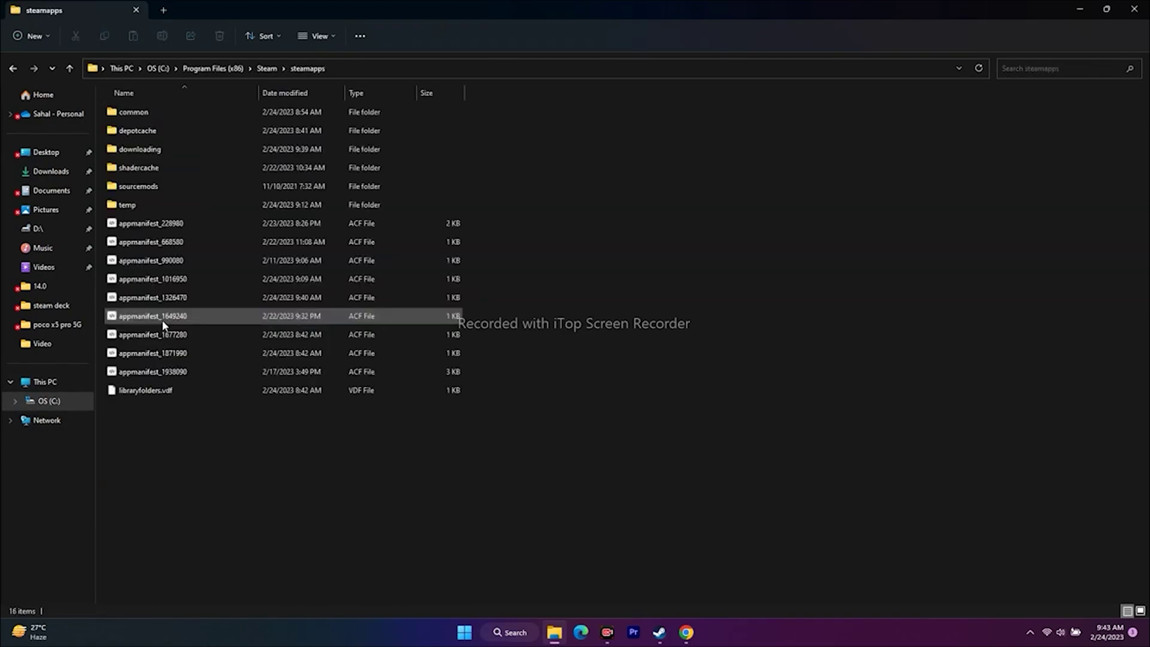
double_click(156, 113)
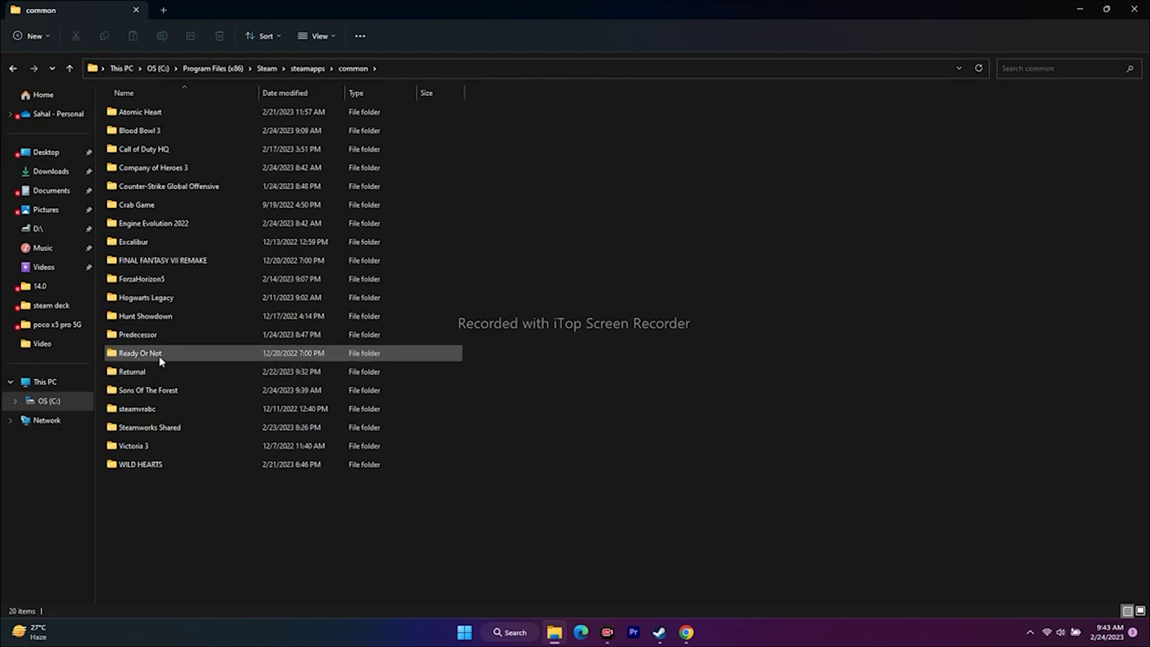
double_click(161, 391)
left_click(262, 207)
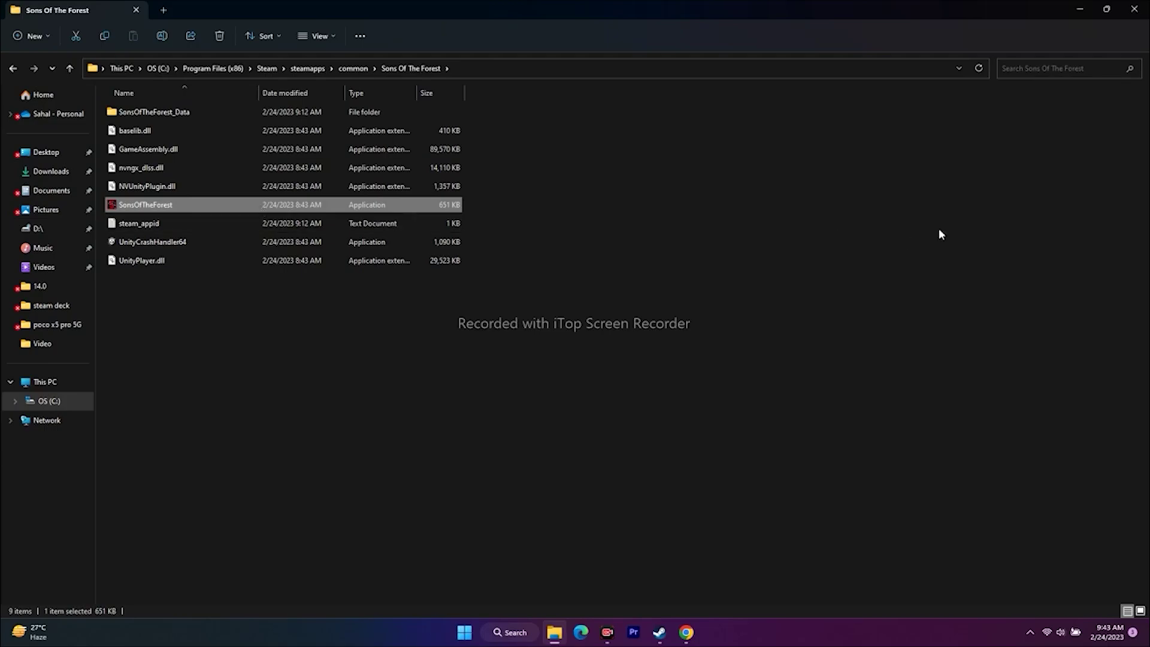
left_click(1141, 12)
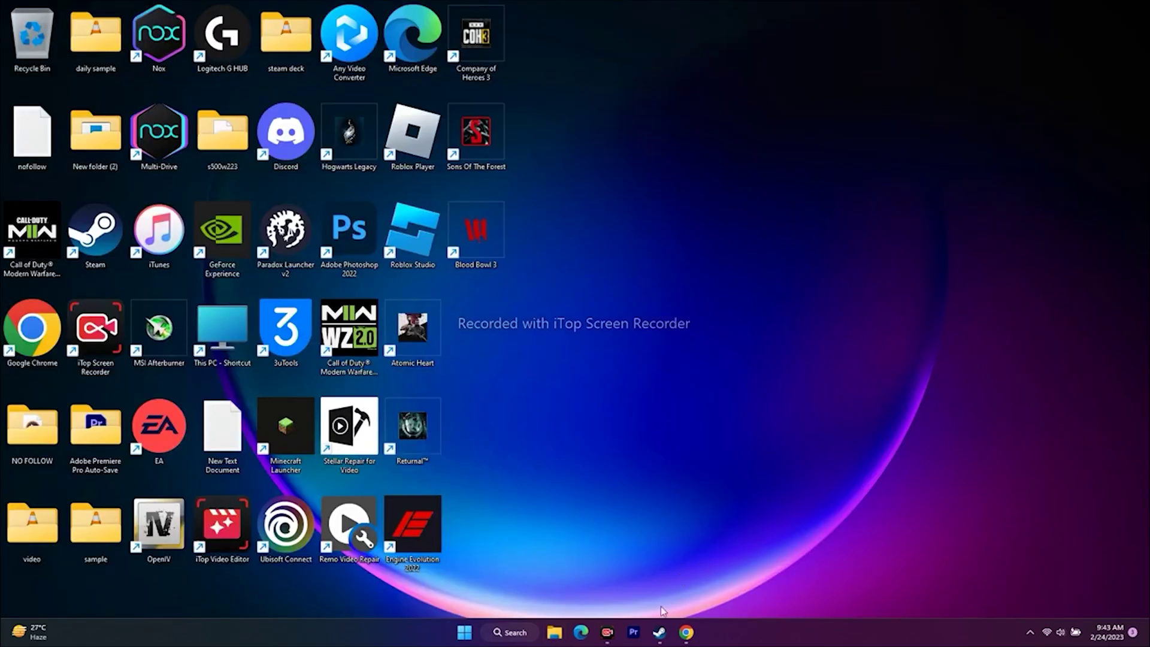
- Switch to Steam and browse the local files of Sons Of The Forest from its properties
left_click(659, 631)
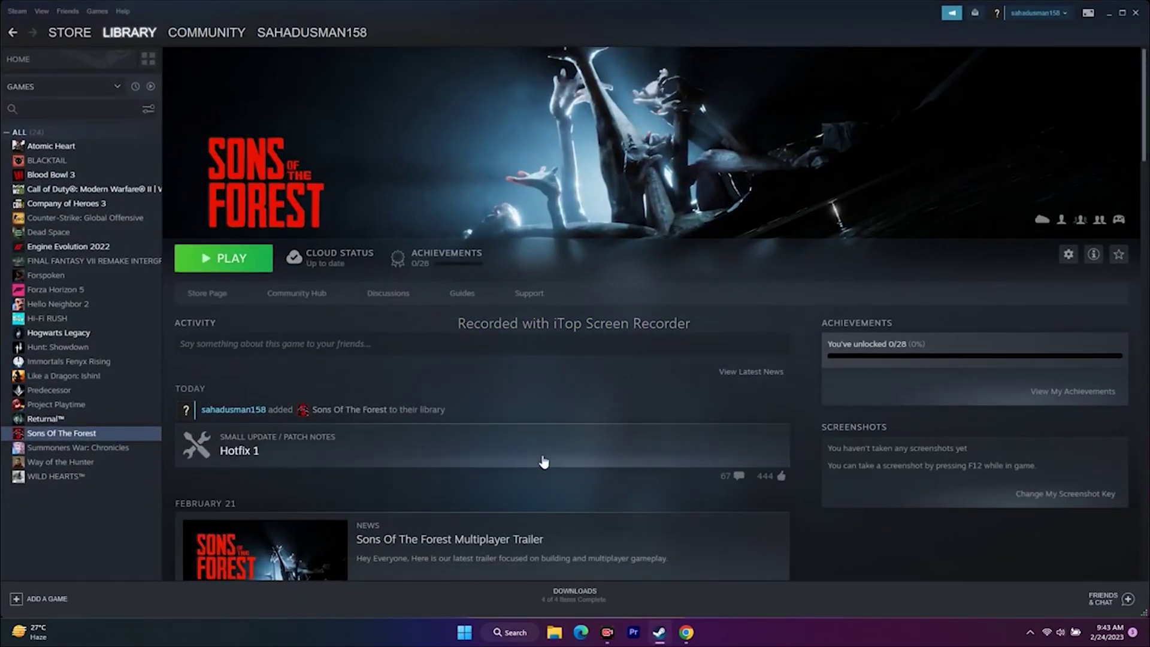
right_click(87, 437)
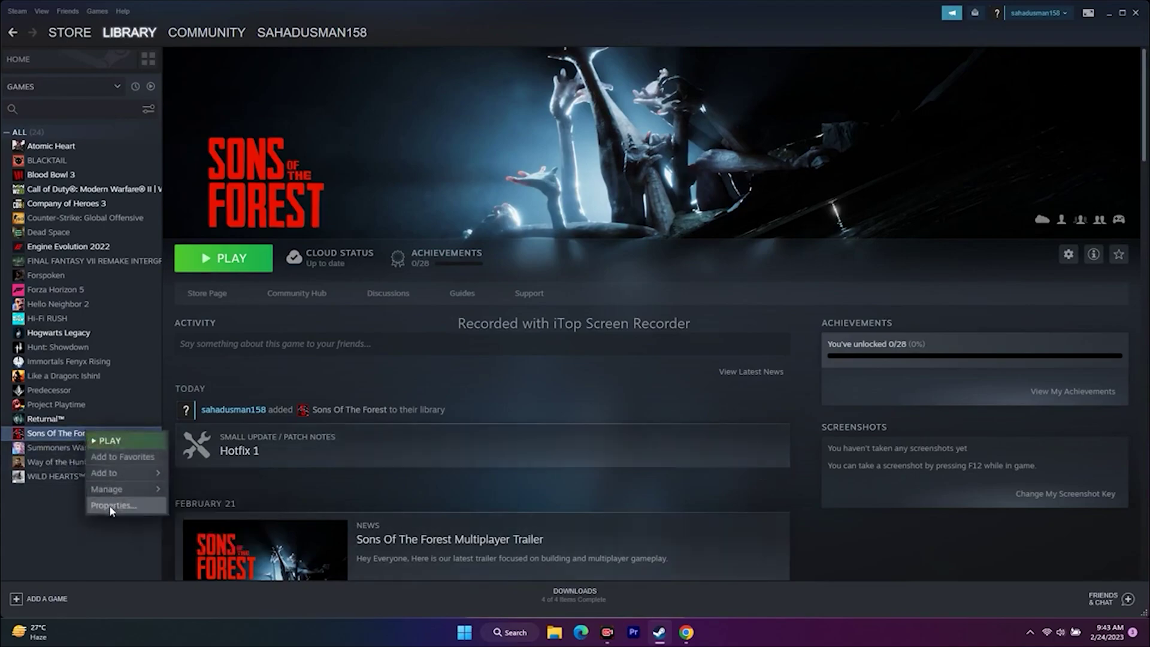
left_click(109, 505)
left_click(391, 244)
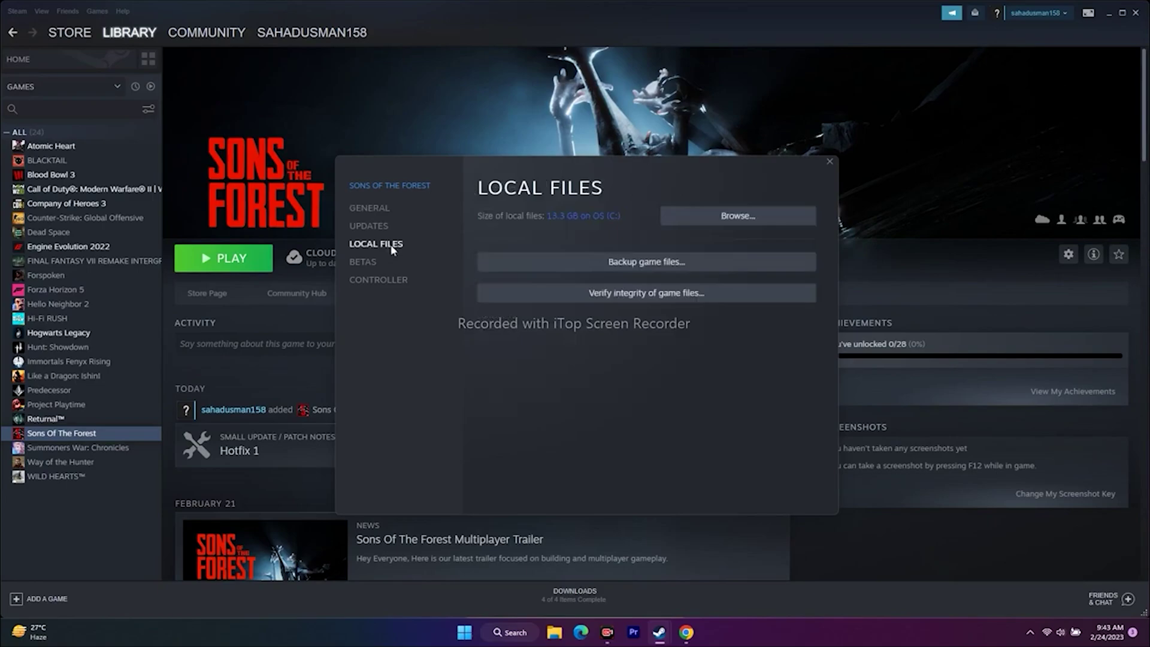
left_click(743, 216)
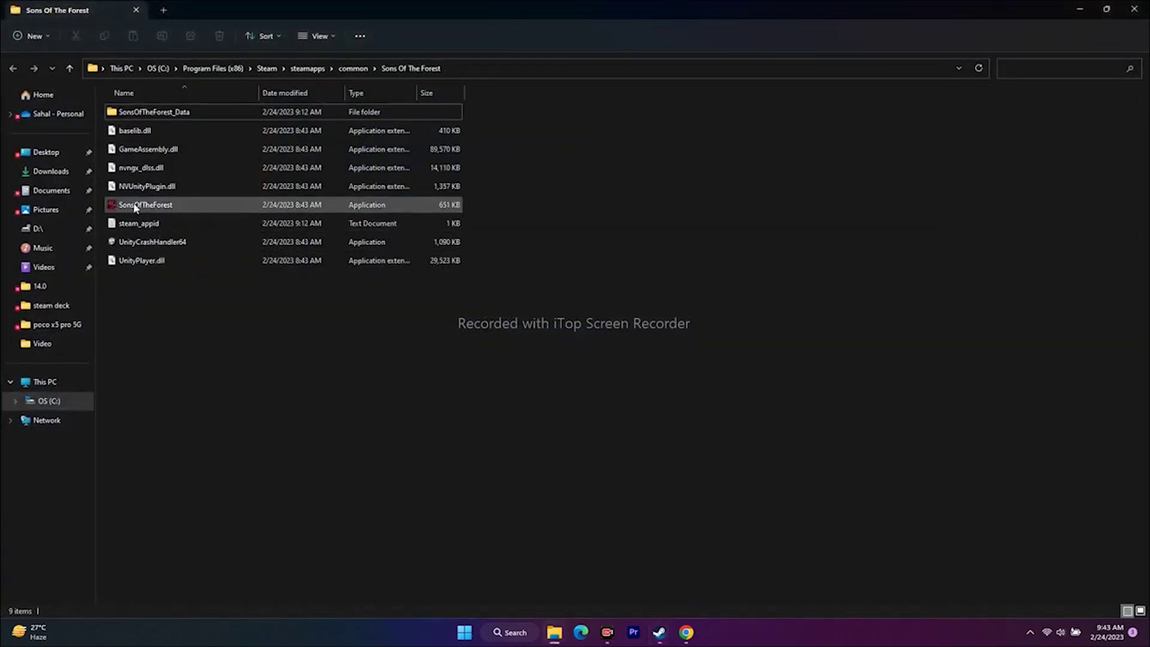
- Set the SonsOfTheForest application to run as an administrator in its compatibility properties and apply the change
left_click(190, 207)
right_click(172, 206)
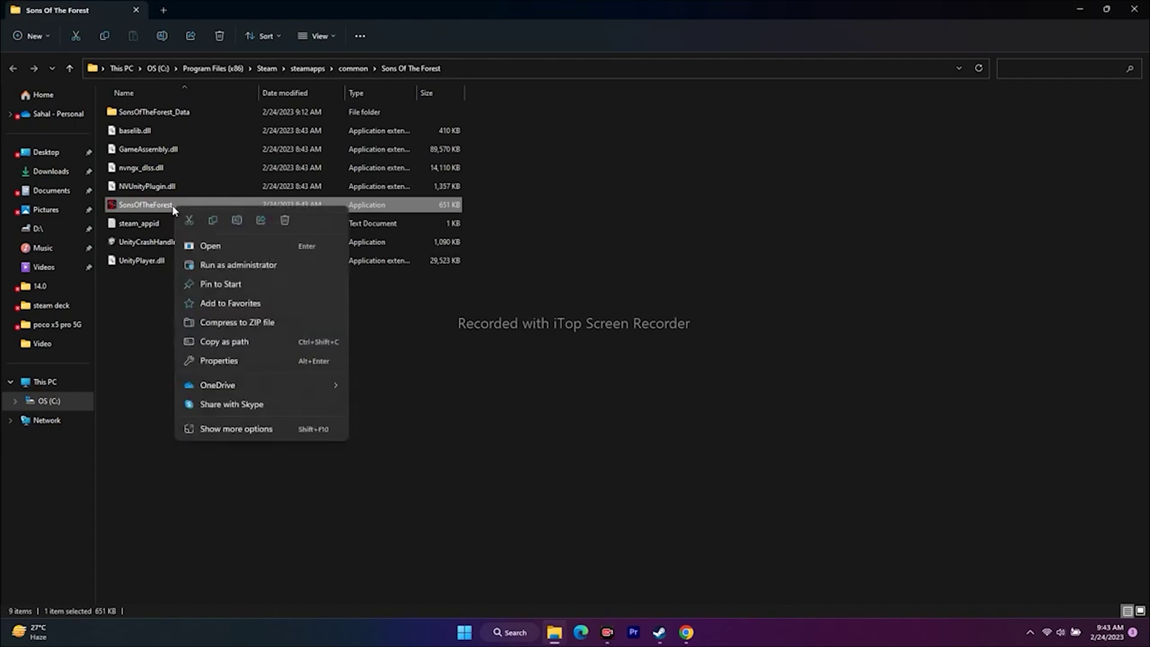
left_click(210, 428)
left_click(249, 423)
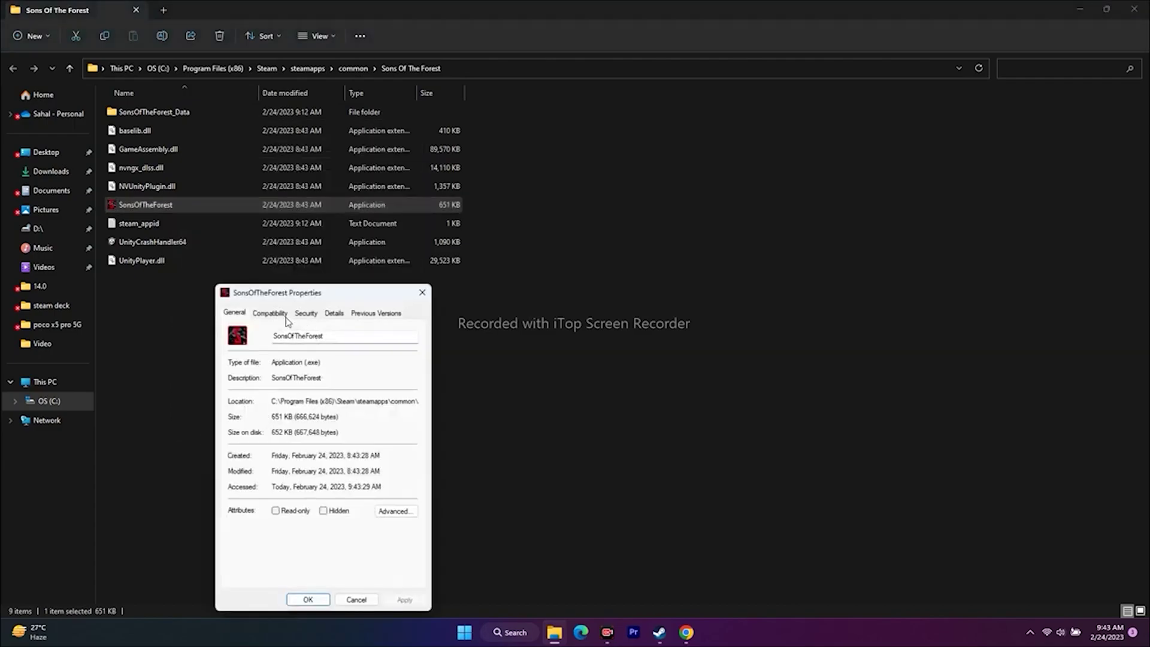
left_click(274, 309)
left_click_drag(333, 292, 635, 85)
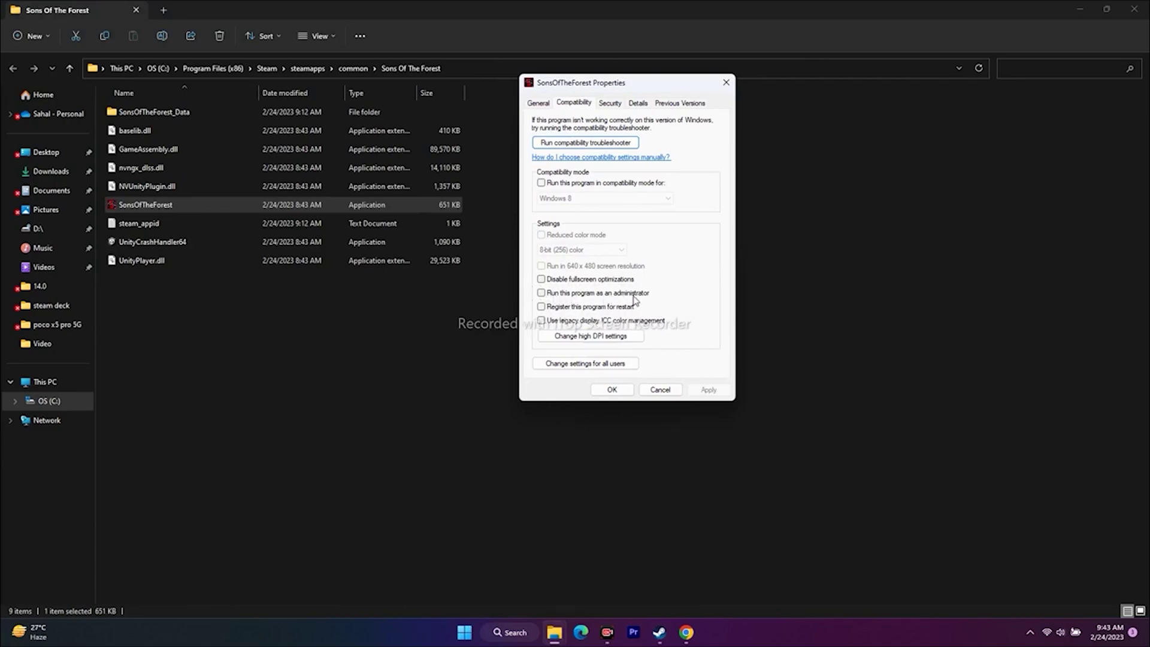
left_click(542, 294)
left_click(708, 390)
left_click(613, 390)
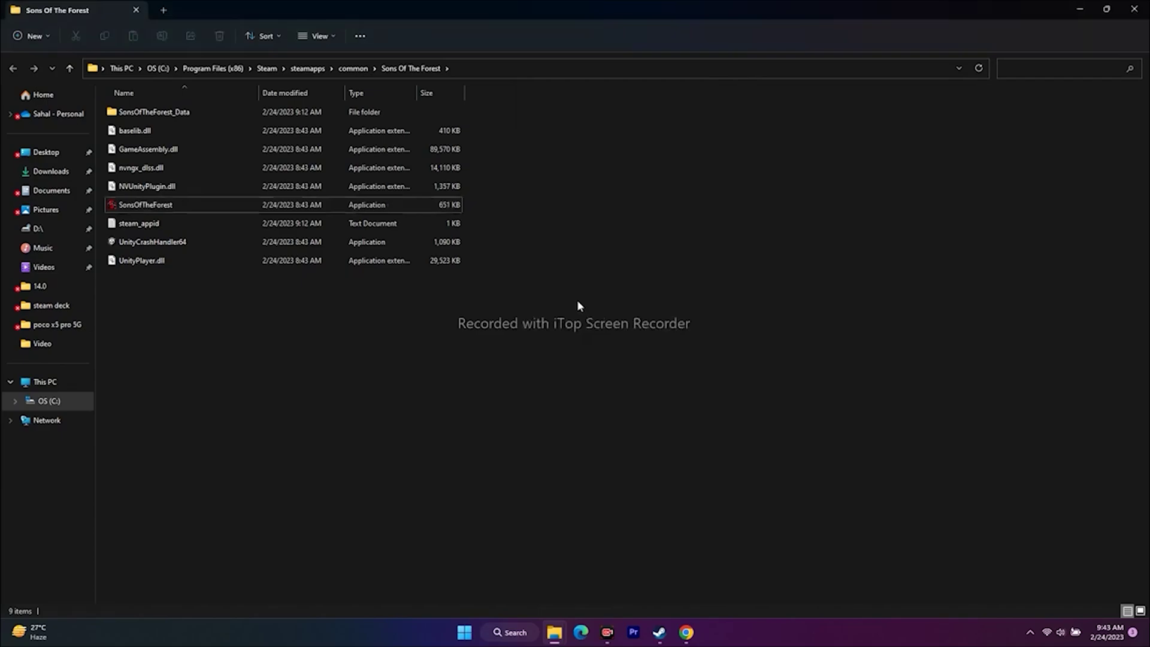
- Reopen the SonsOfTheForest application's compatibility properties, select Disable fullscreen optimizations, and apply the setting
right_click(197, 207)
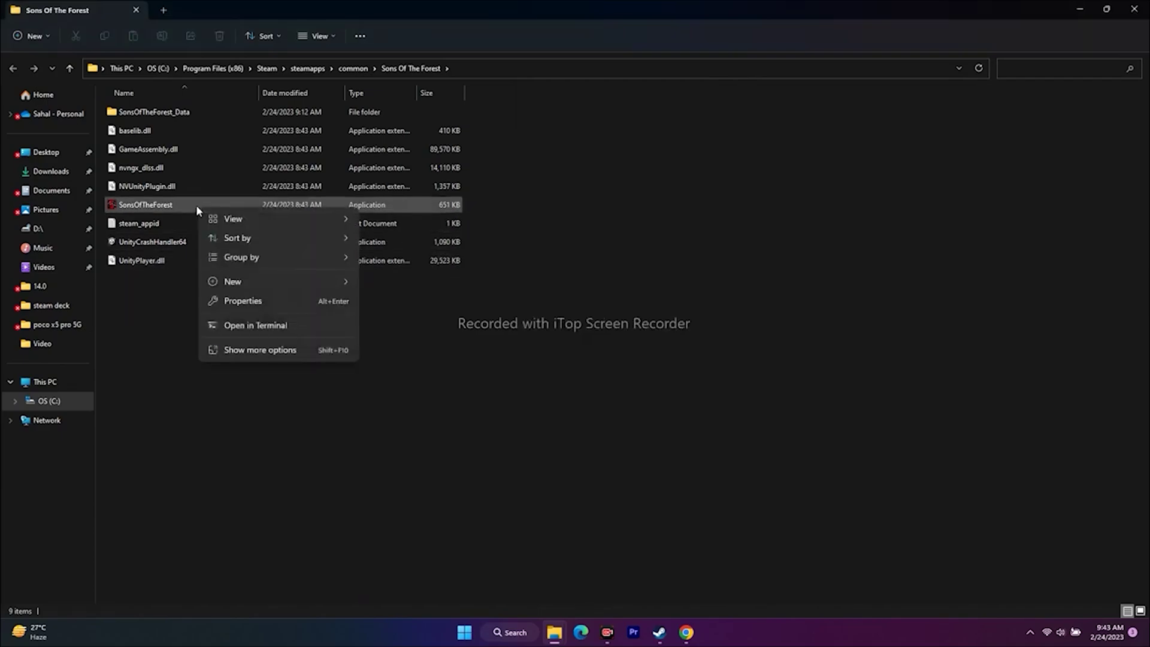
left_click(230, 350)
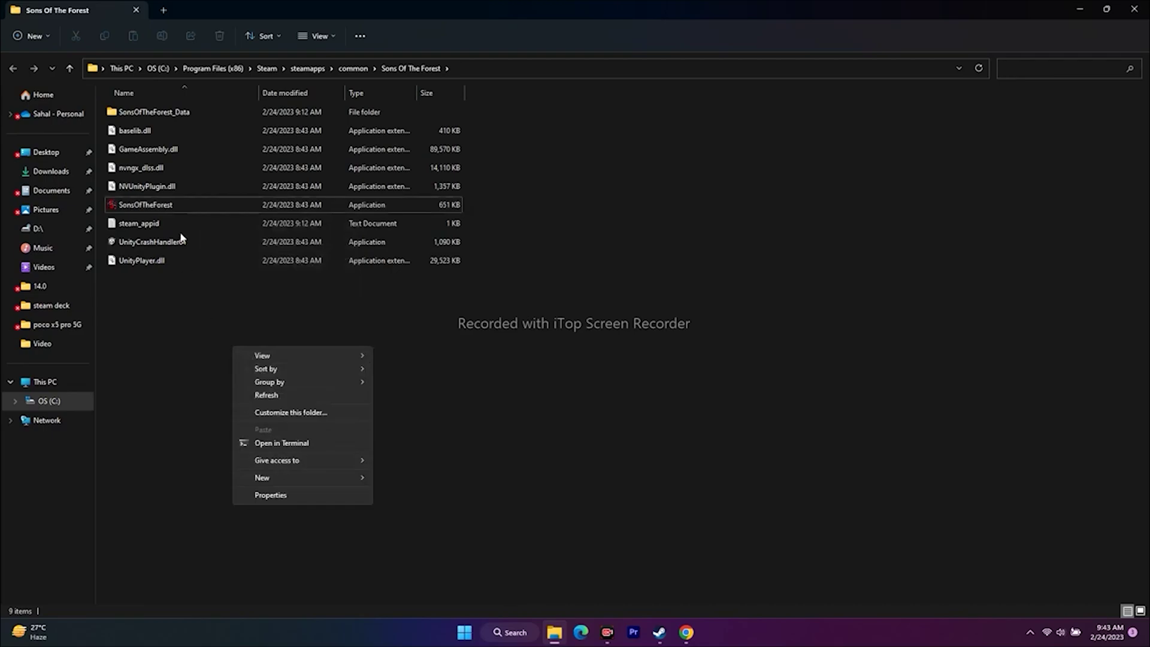
left_click(178, 203)
right_click(178, 204)
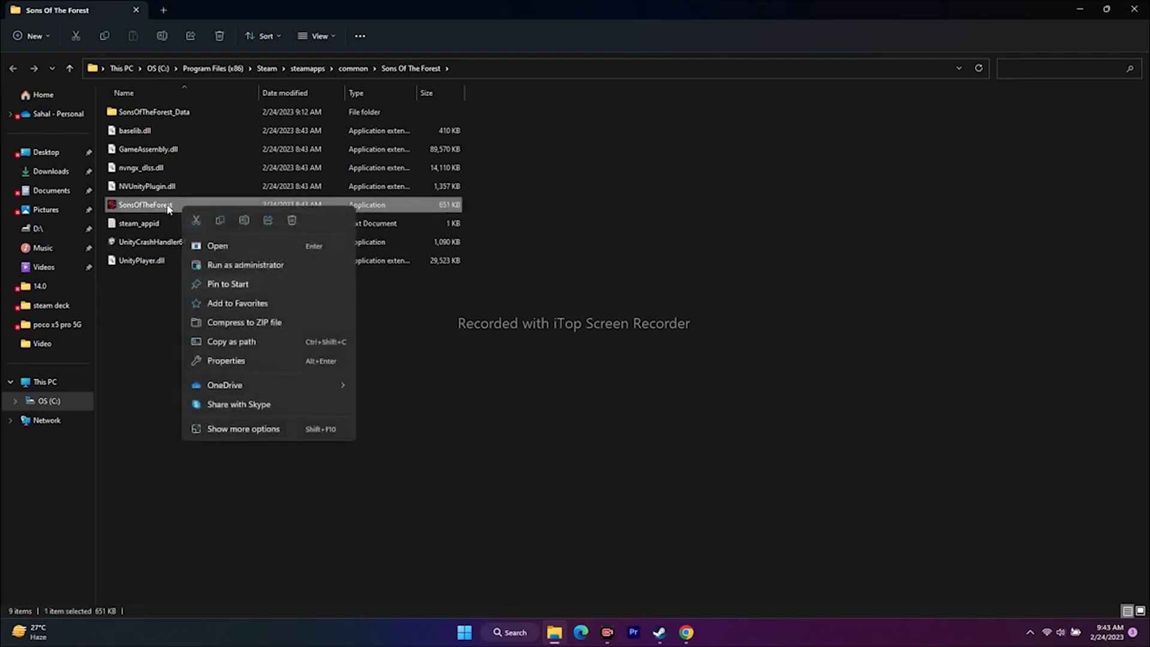
left_click(214, 429)
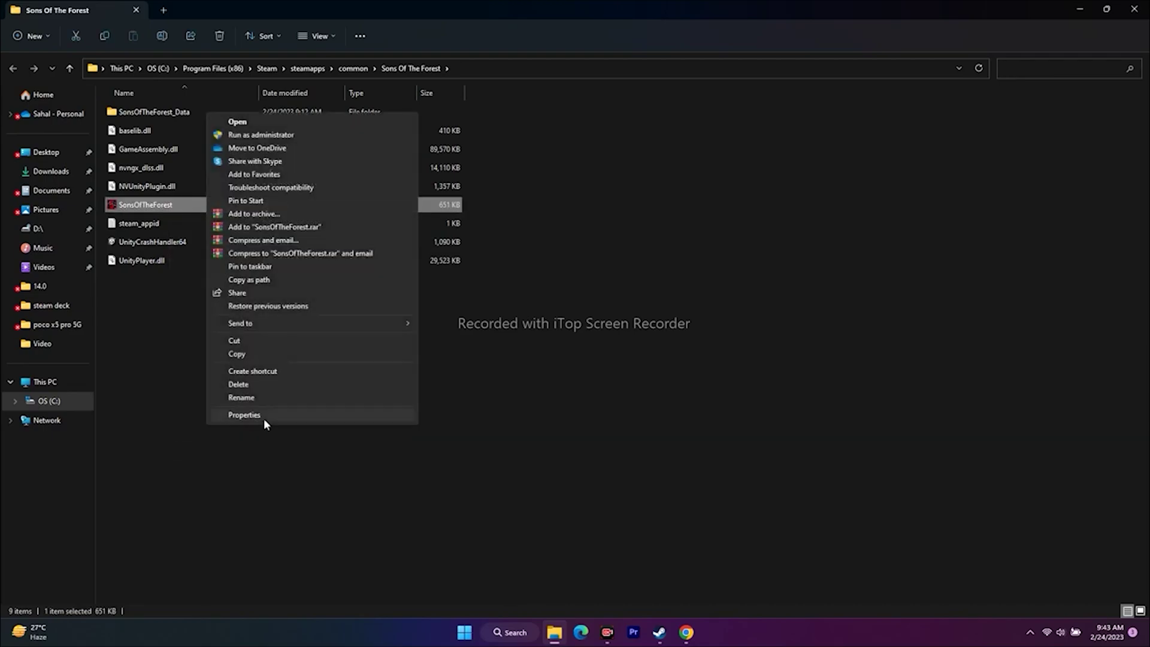
left_click(263, 415)
left_click_drag(362, 300, 738, 157)
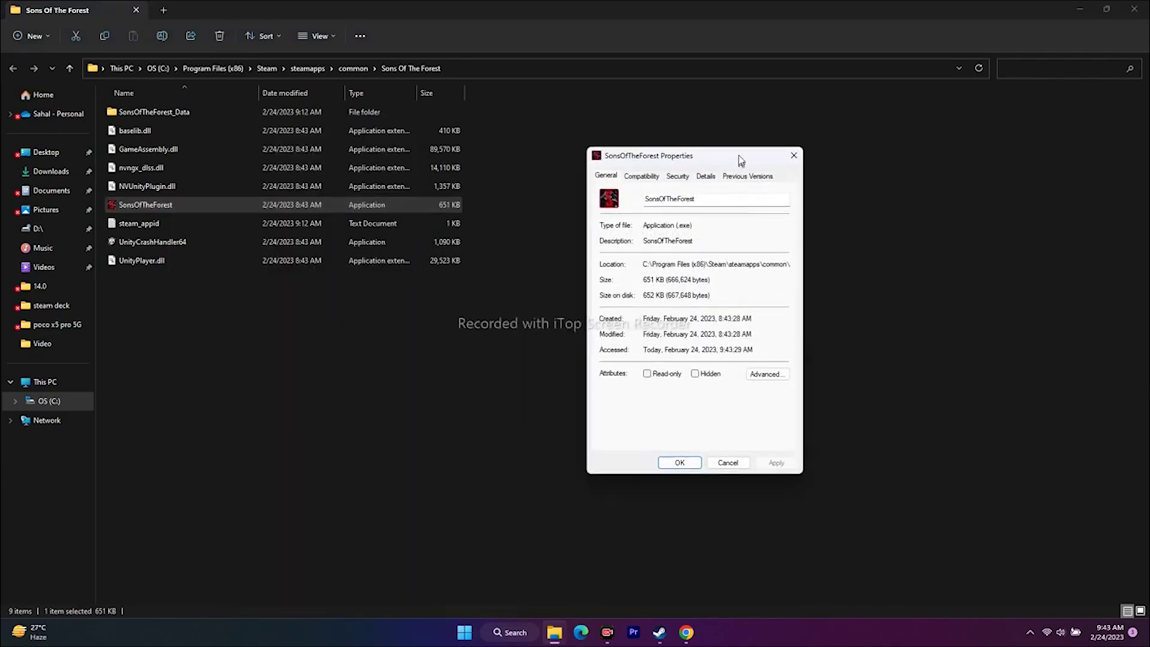
left_click(642, 170)
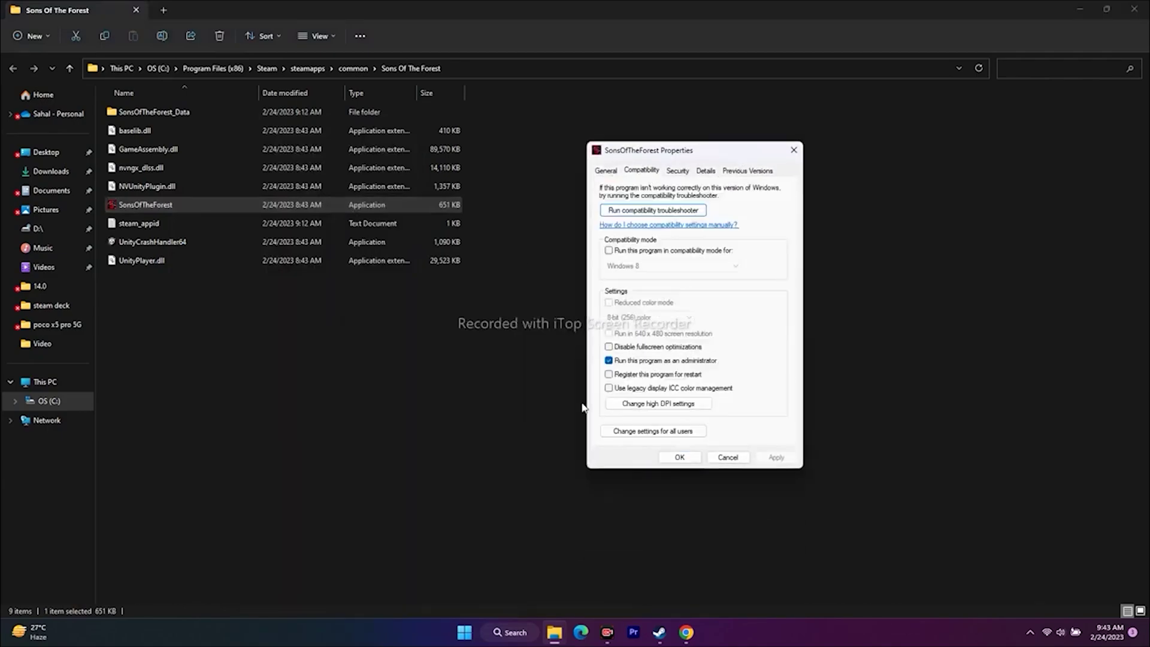
left_click(609, 348)
left_click(616, 351)
left_click(775, 457)
left_click(679, 457)
left_click(807, 236)
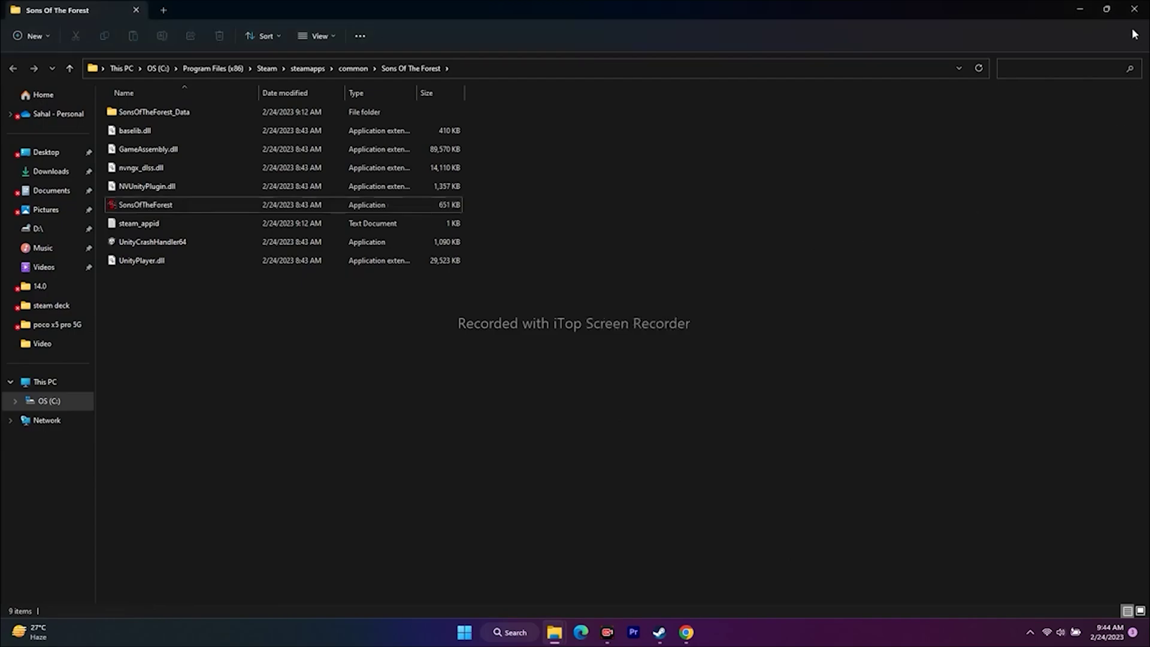
- Close the game's folder window and its Steam properties, and minimize Steam
left_click(1134, 9)
left_click(829, 162)
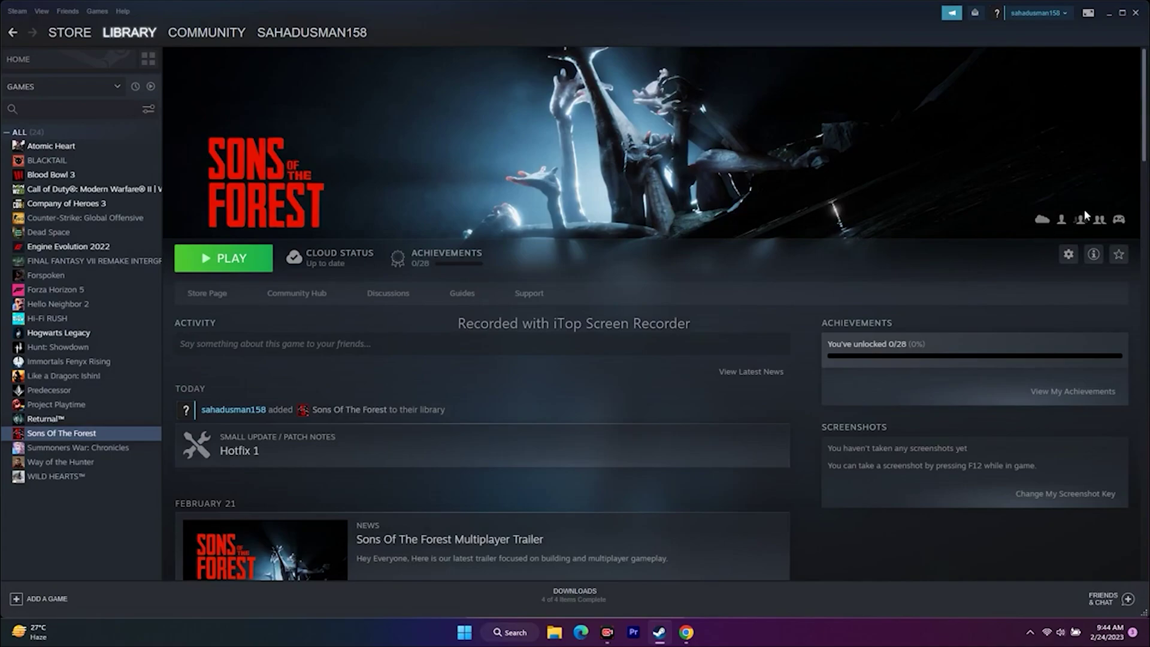
left_click(1109, 13)
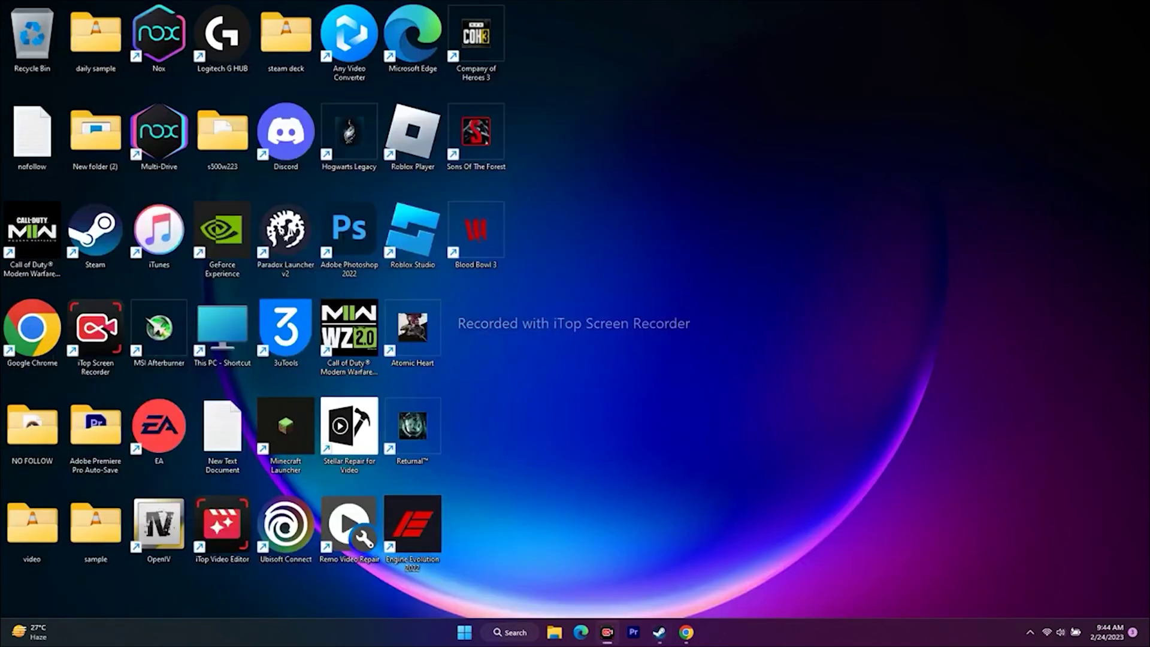
- Search Windows for "GRA", open Graphics settings, and look through the list of apps with custom graphics options
left_click(508, 632)
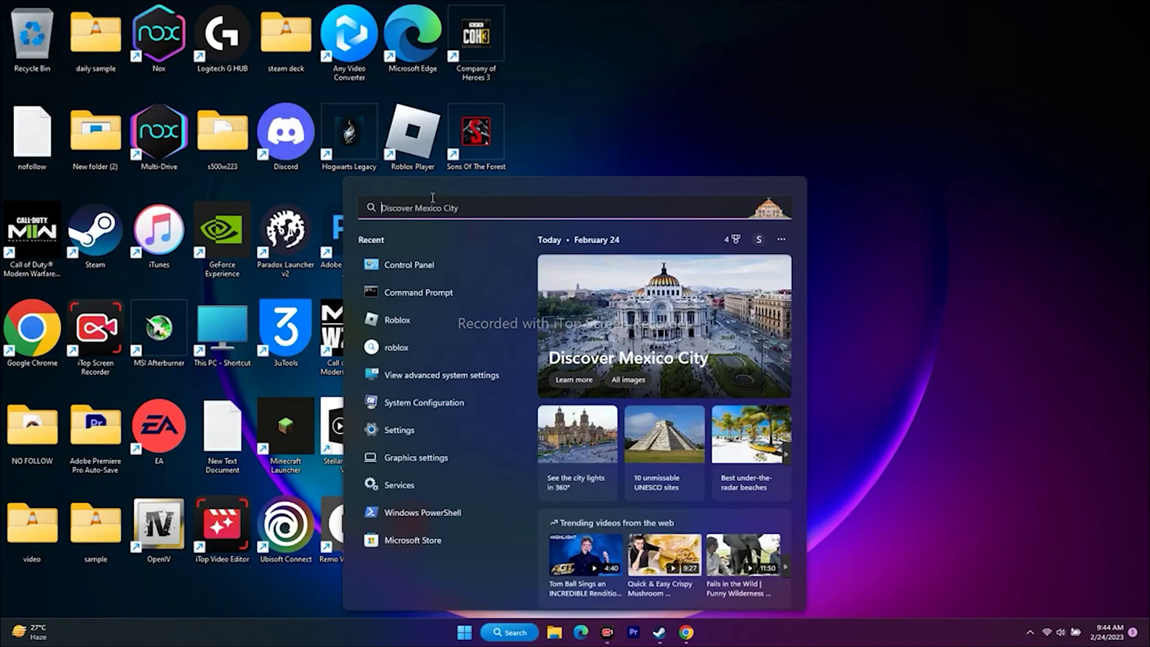
type("GRA")
left_click(428, 293)
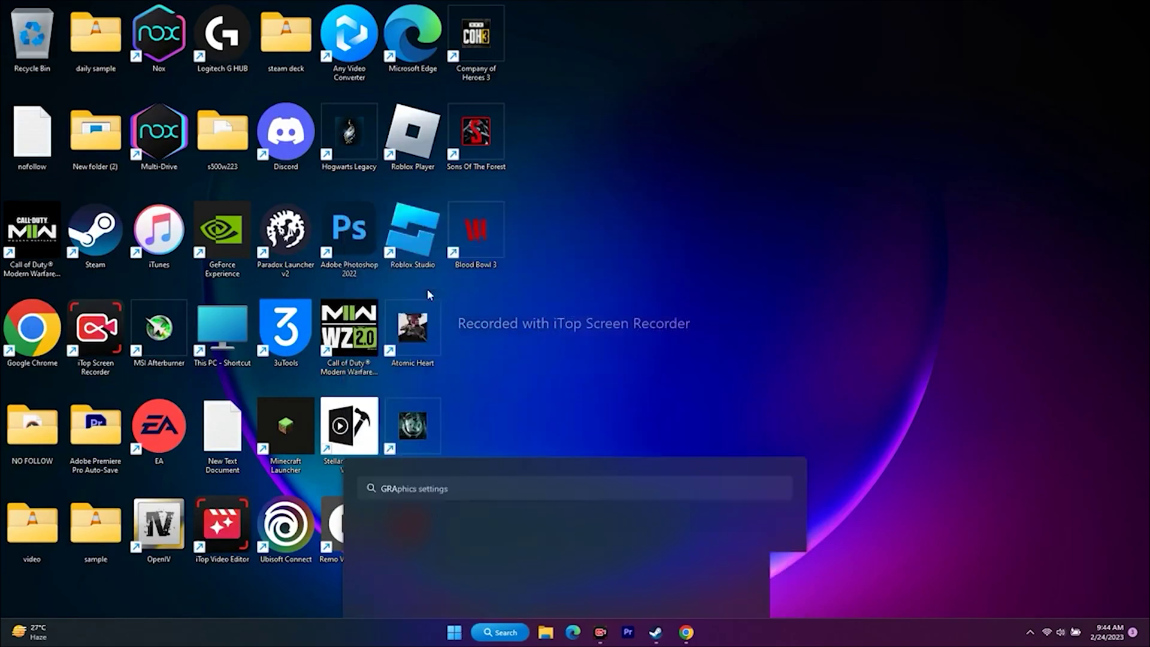
scroll(904, 242, "down", 3)
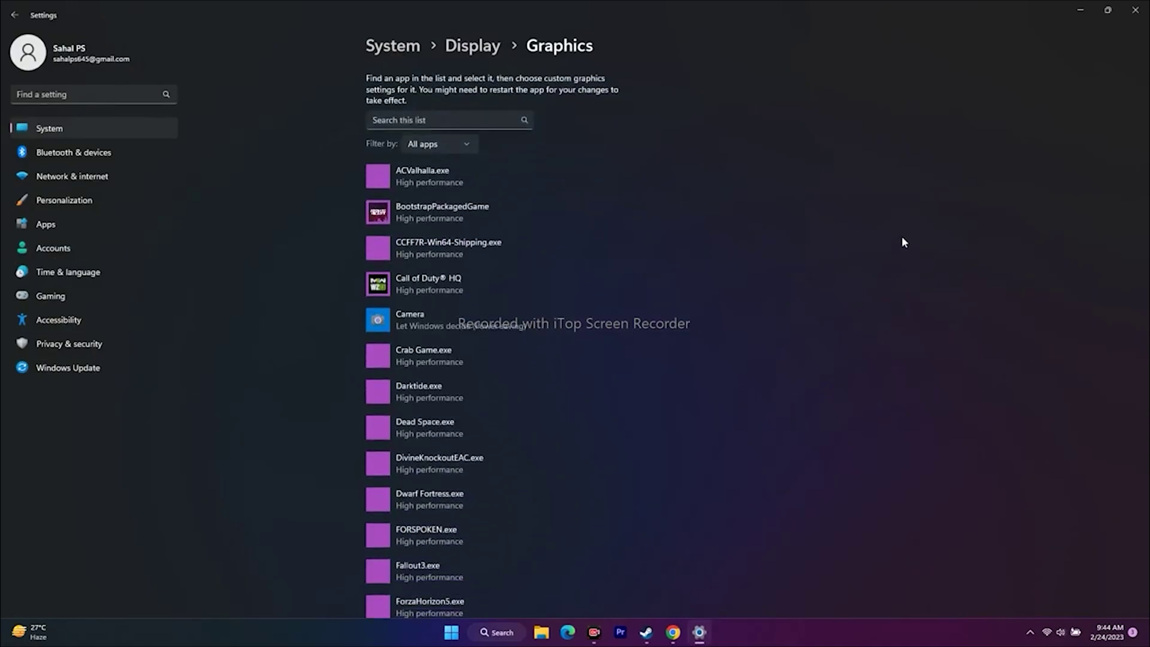
scroll(903, 242, "down", 15)
scroll(902, 239, "down", 8)
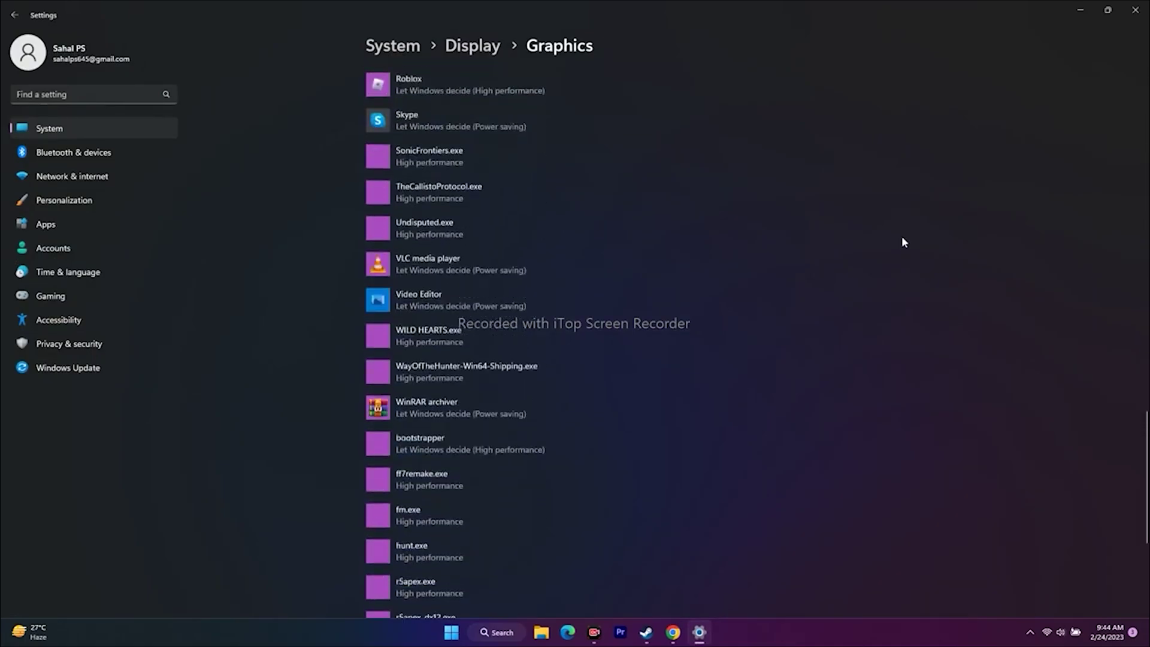
scroll(900, 239, "up", 20)
scroll(900, 241, "up", 8)
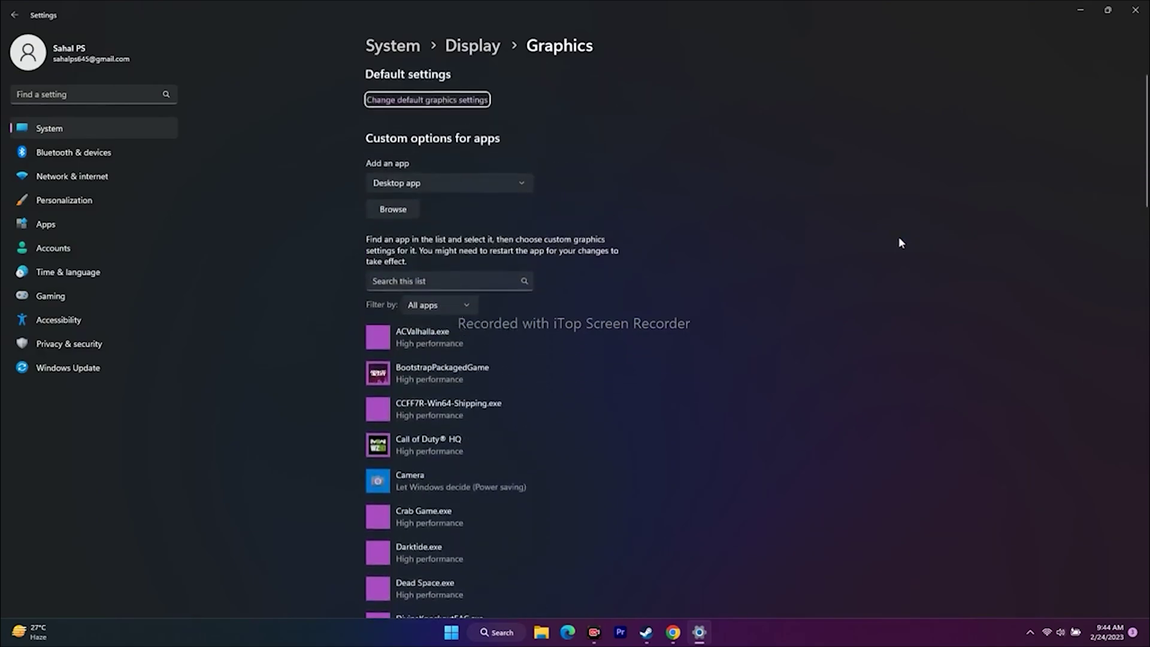
- Start adding a desktop app to the graphics list and open the Steam folder in C:\Program Files (x86)
left_click(394, 214)
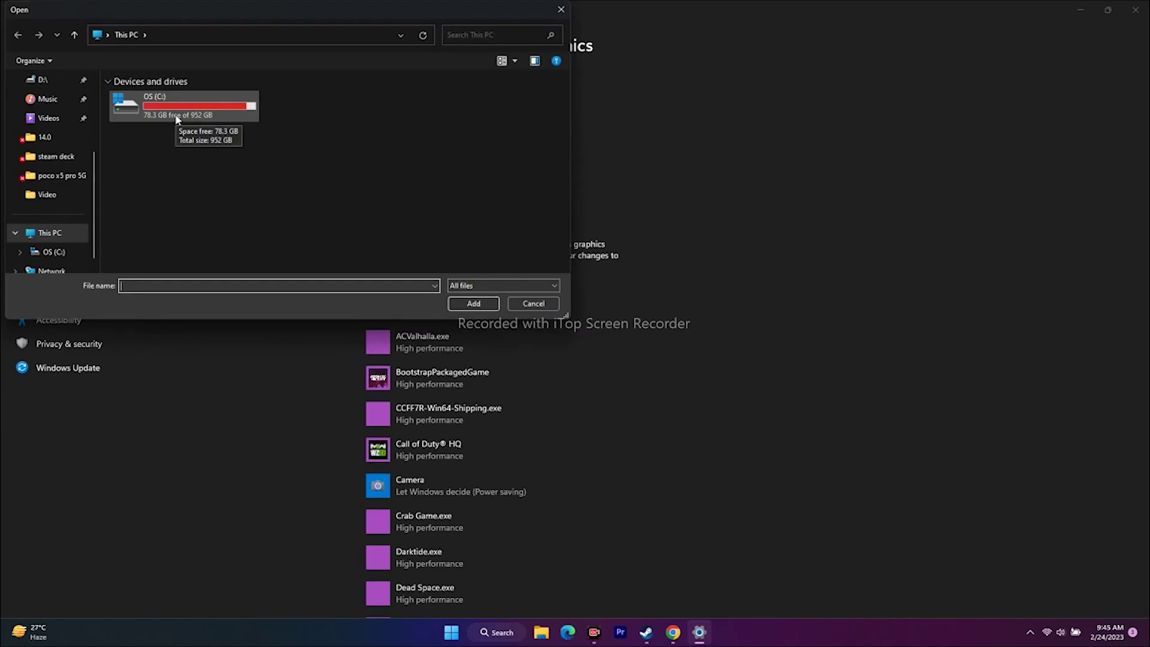
double_click(174, 104)
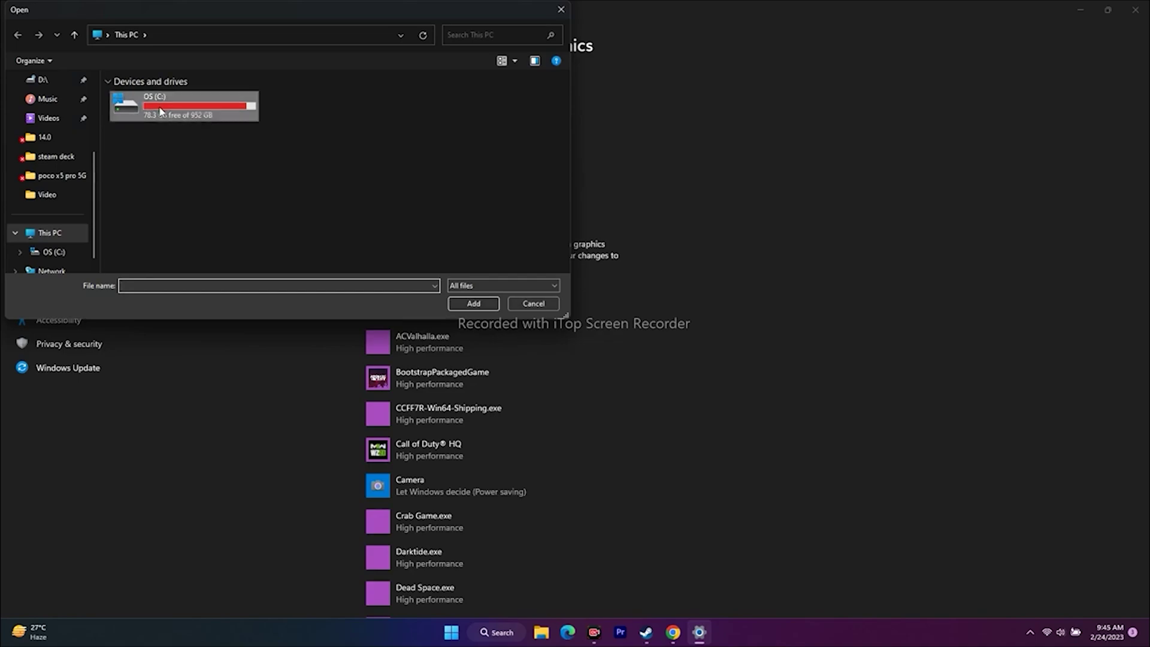
scroll(177, 163, "down", 5)
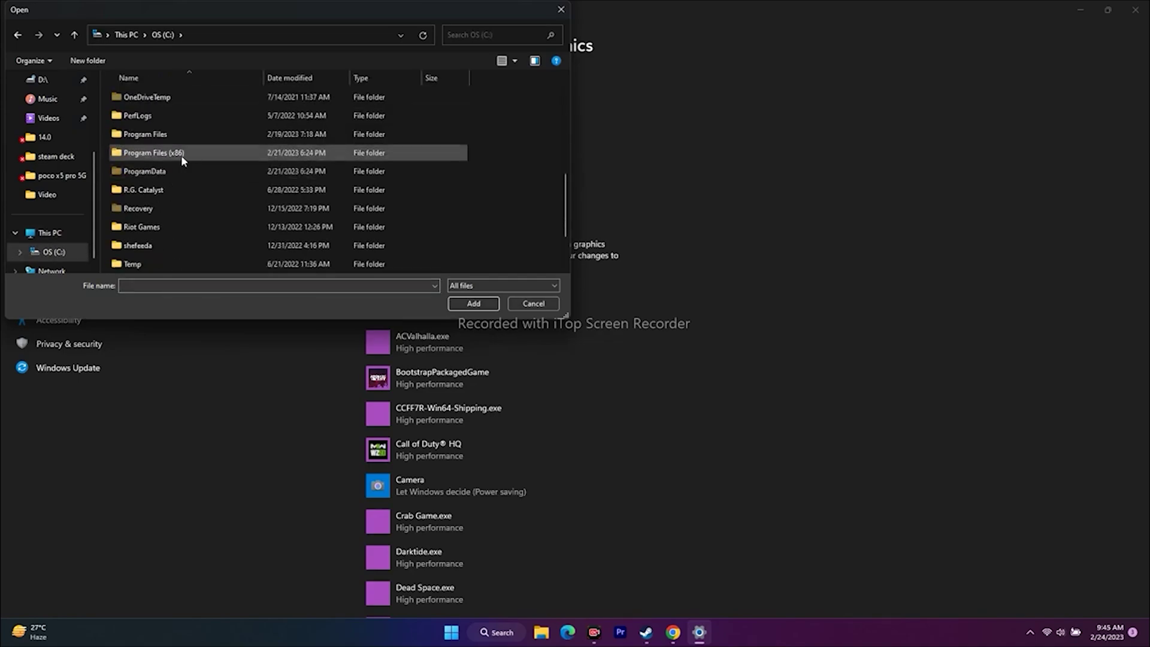
double_click(180, 153)
scroll(207, 151, "down", 5)
scroll(197, 174, "down", 5)
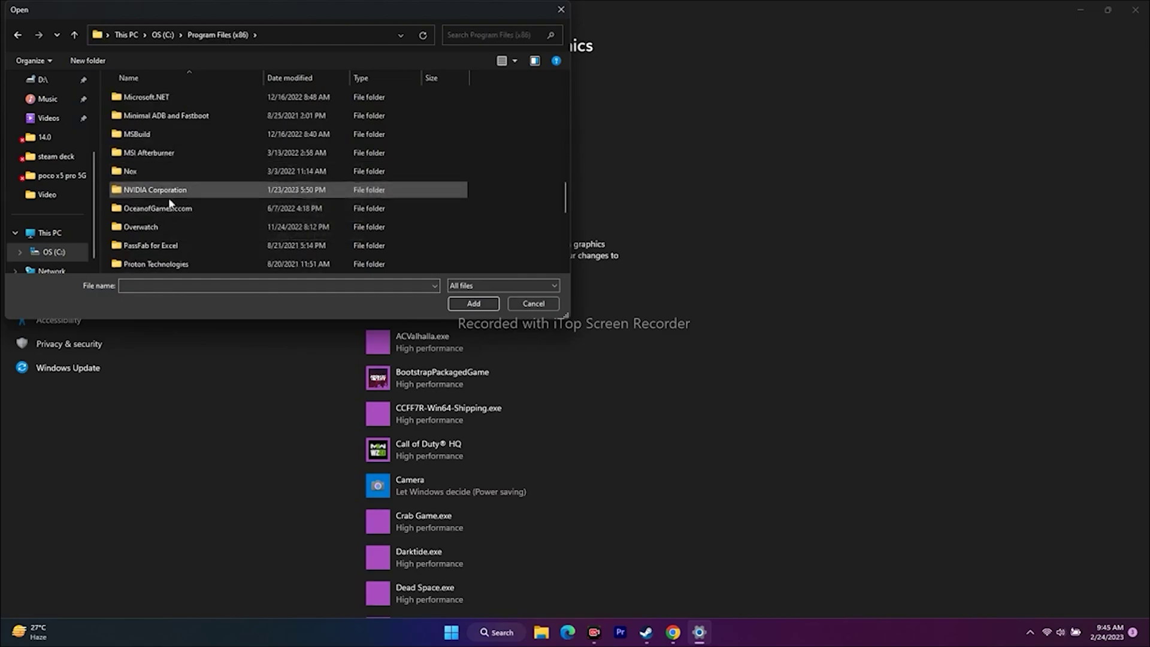
scroll(168, 199, "down", 2)
double_click(163, 207)
- Add the SonsOfTheForest application from steamapps\common\Sons Of The Forest to the graphics list
scroll(188, 150, "down", 5)
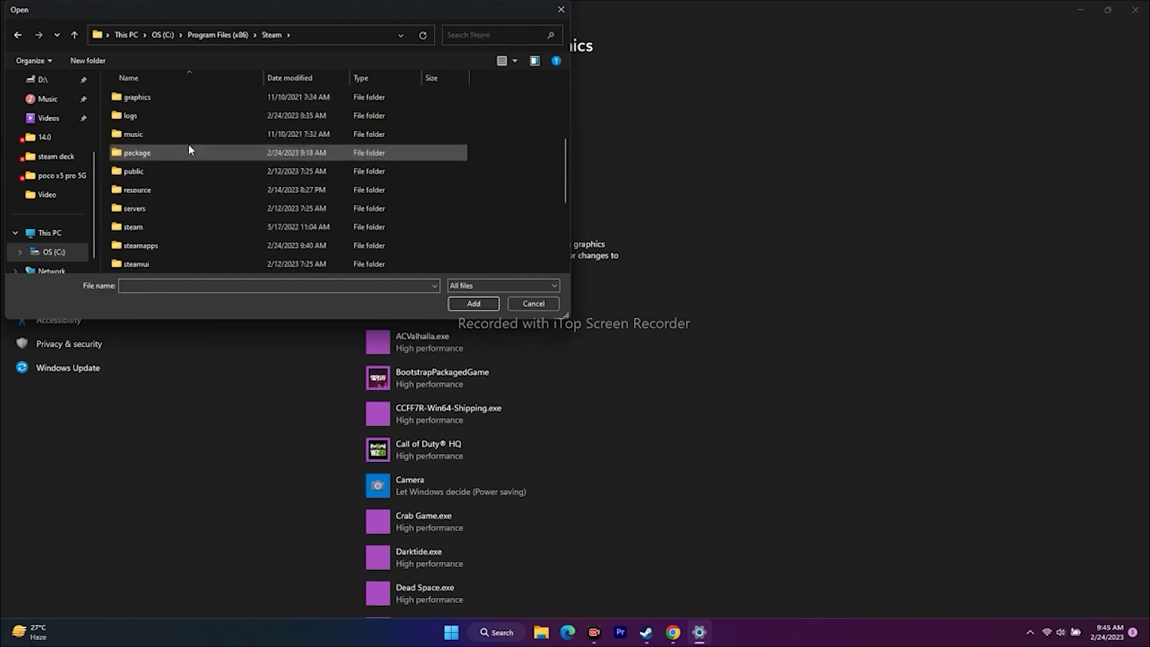
double_click(165, 187)
double_click(157, 99)
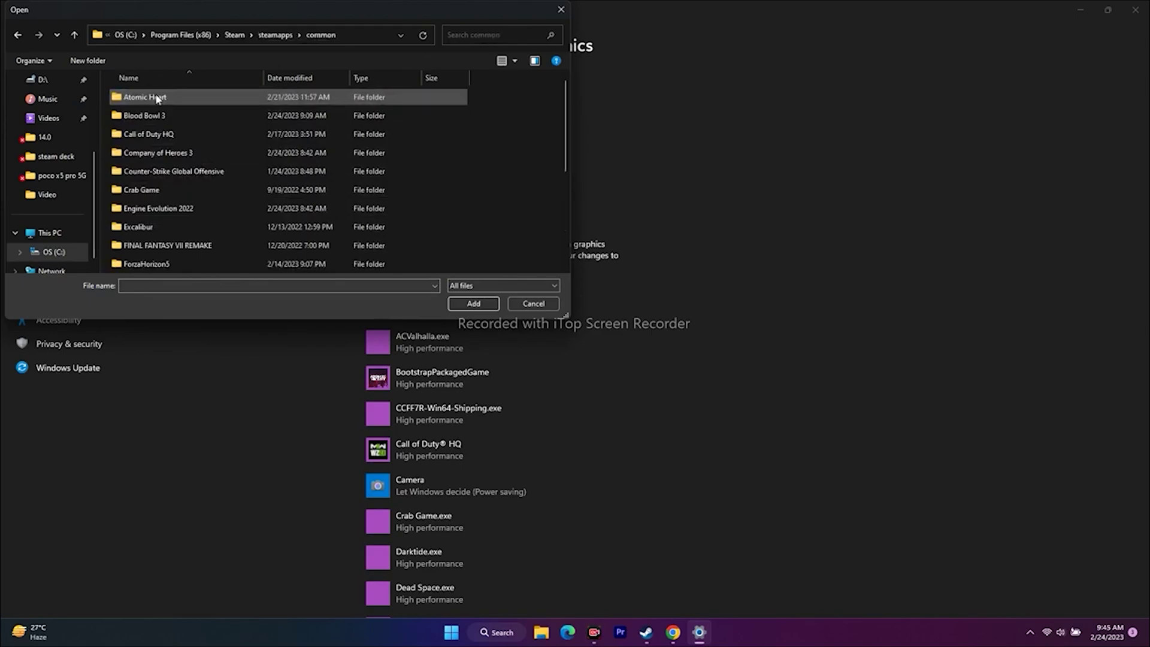
scroll(178, 180, "down", 5)
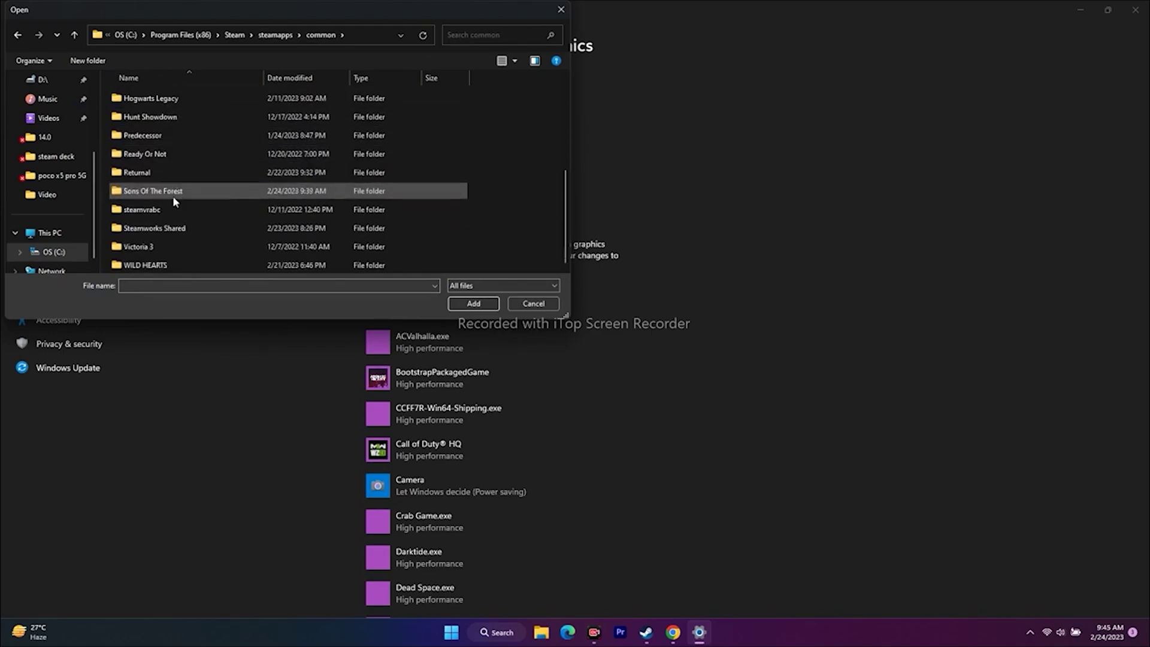
scroll(167, 221, "up", 1)
double_click(163, 242)
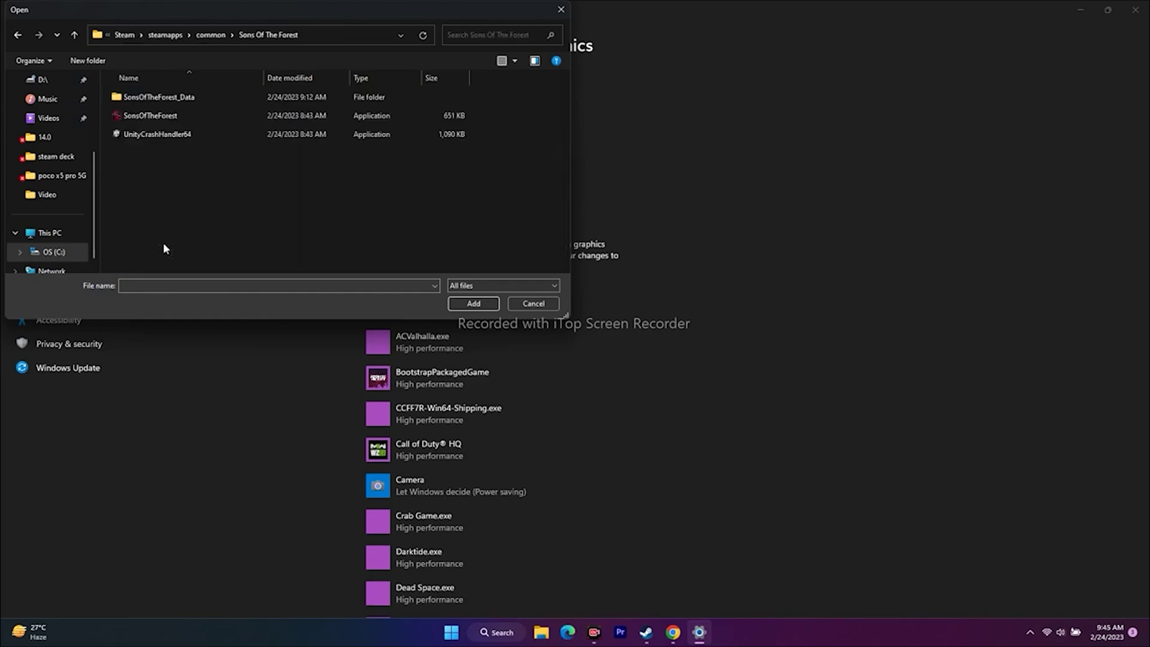
left_click(172, 117)
left_click(473, 303)
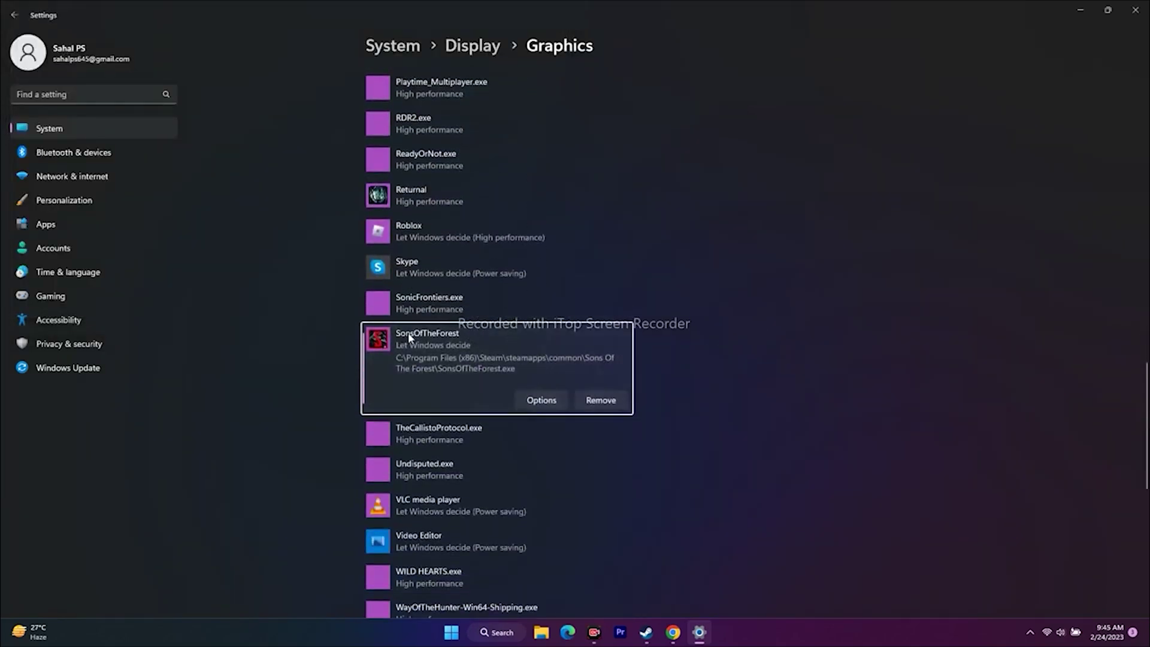
- Set the graphics preference of SonsOfTheForest to High performance, save it, and close Settings
scroll(672, 332, "down", 2)
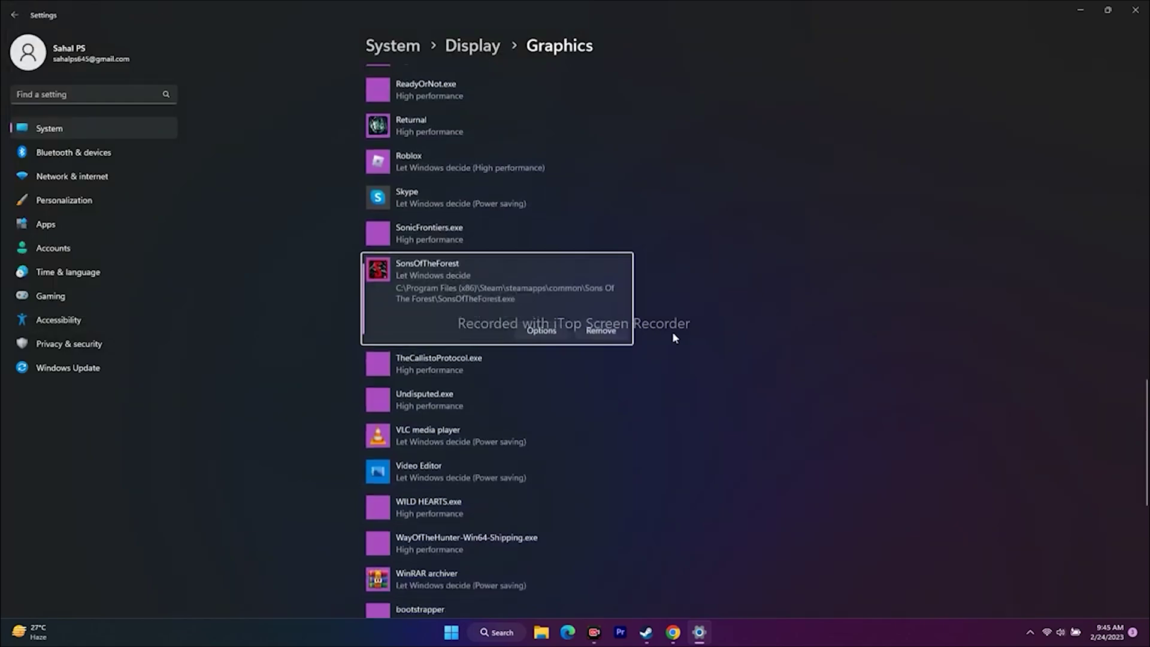
left_click(539, 317)
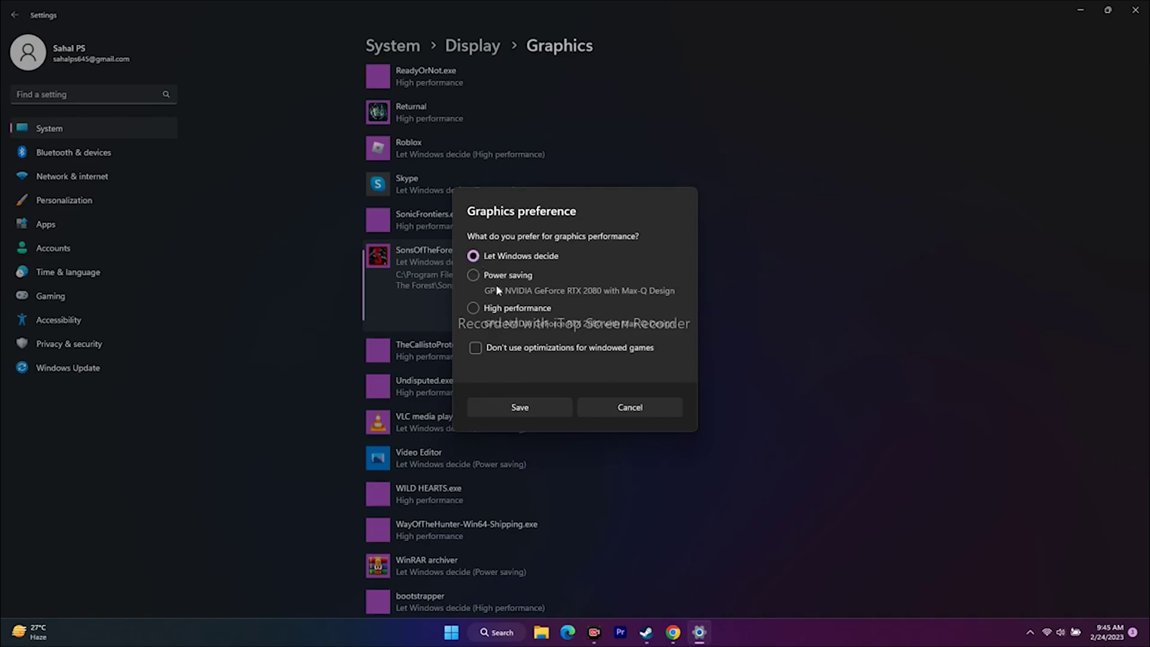
left_click(473, 309)
left_click(537, 404)
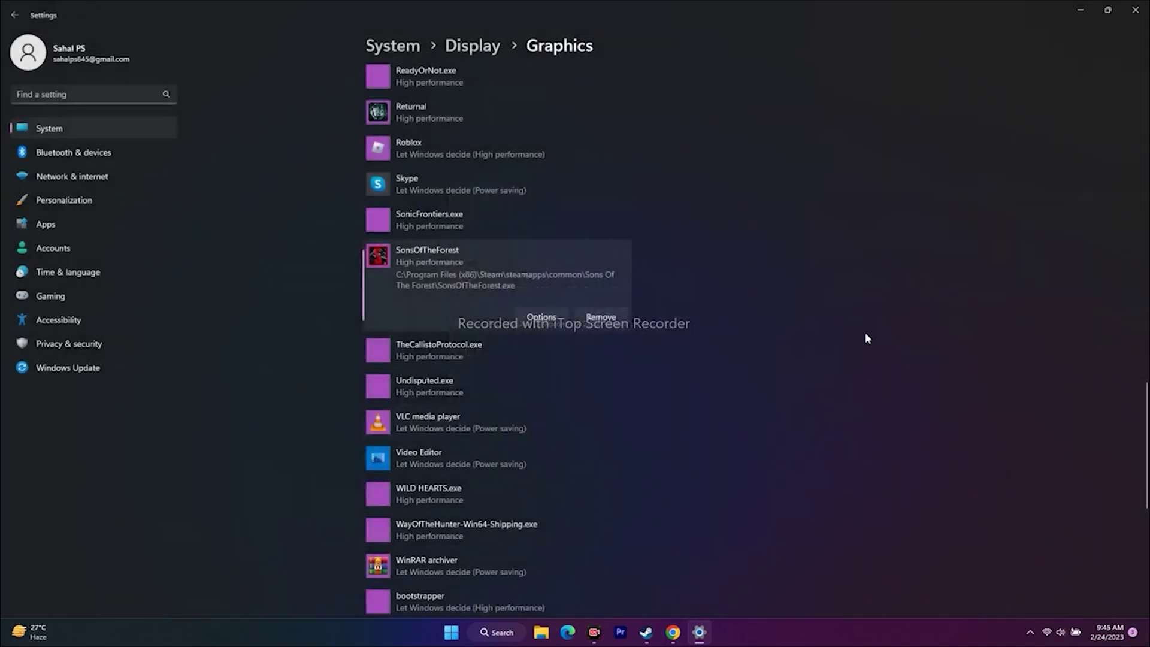
left_click(1135, 10)
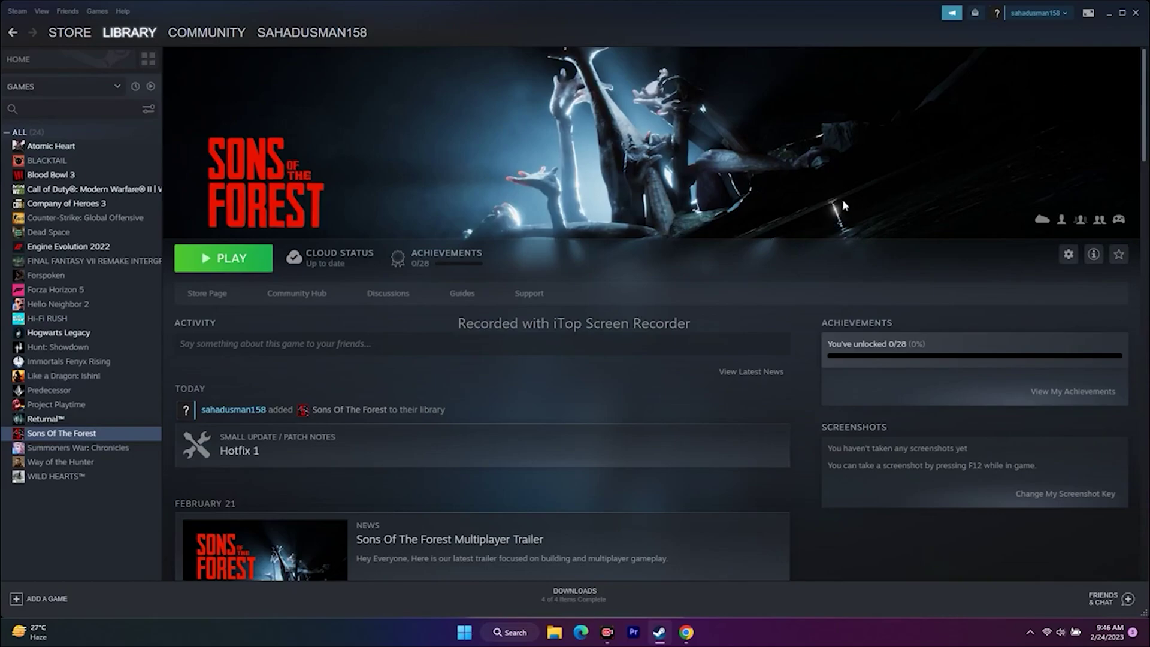
- Minimize Steam, look through the Documents folder in File Explorer, and close File Explorer
left_click(1109, 13)
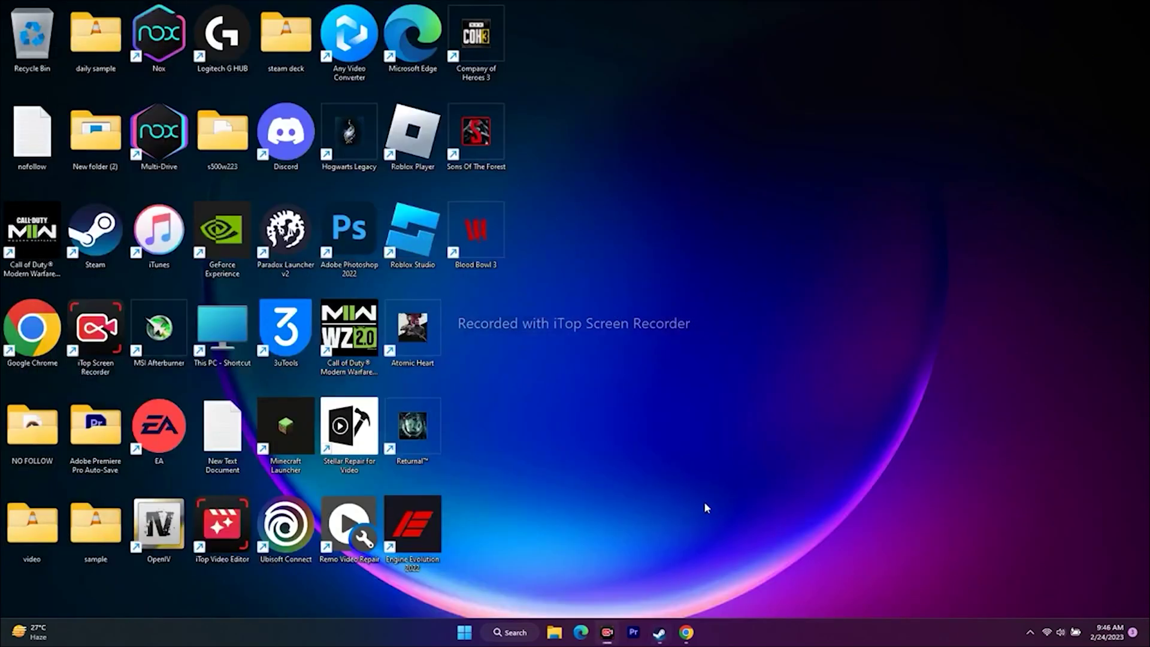
left_click(554, 632)
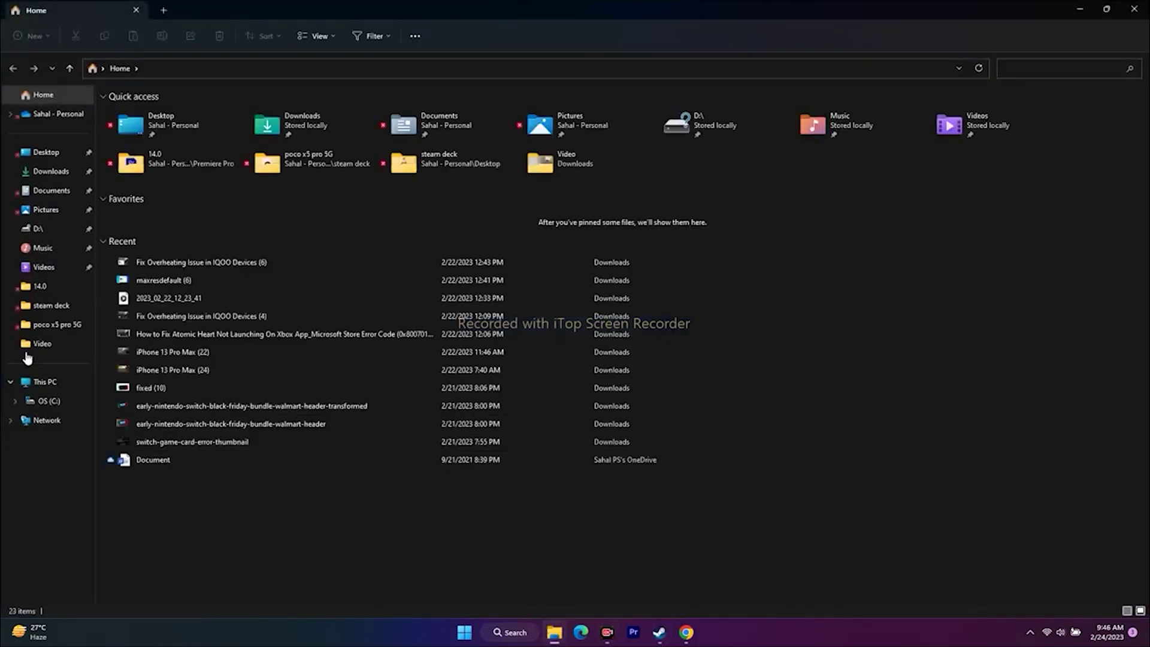
left_click(45, 382)
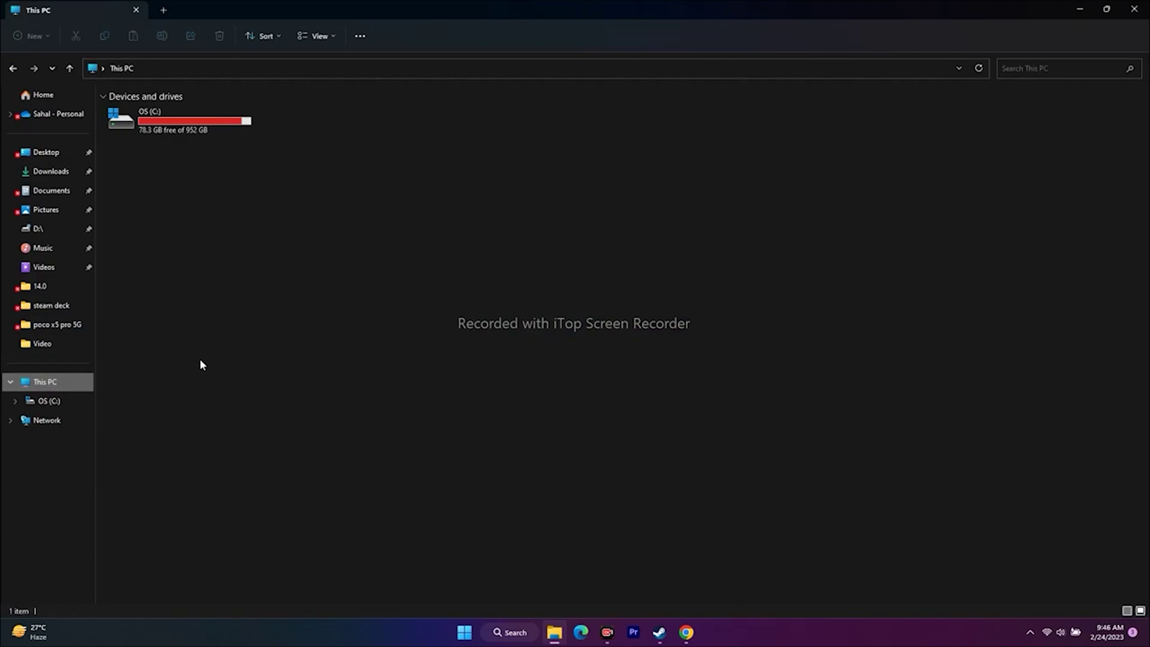
left_click(52, 190)
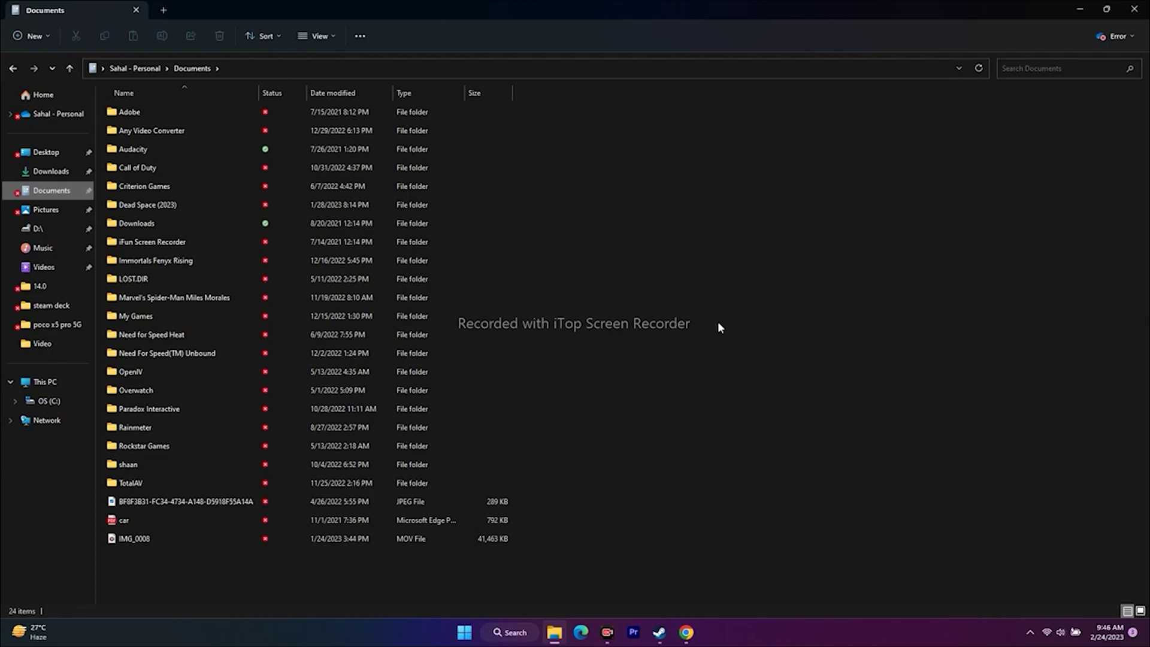
left_click(1133, 9)
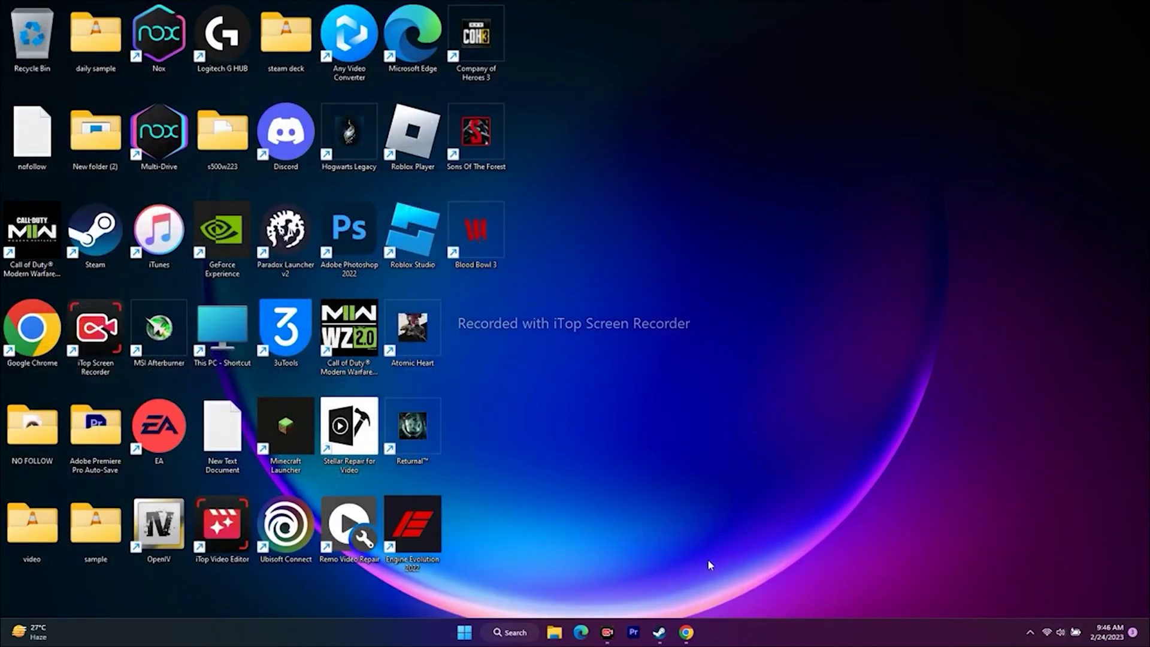
left_click(659, 632)
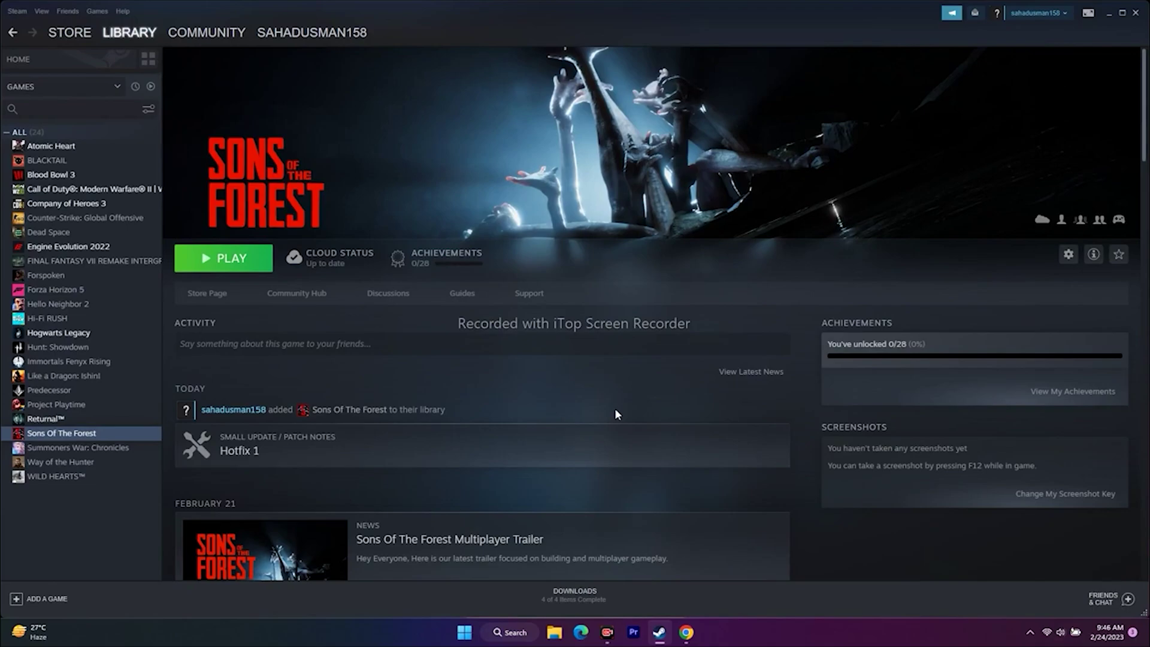
left_click(1109, 13)
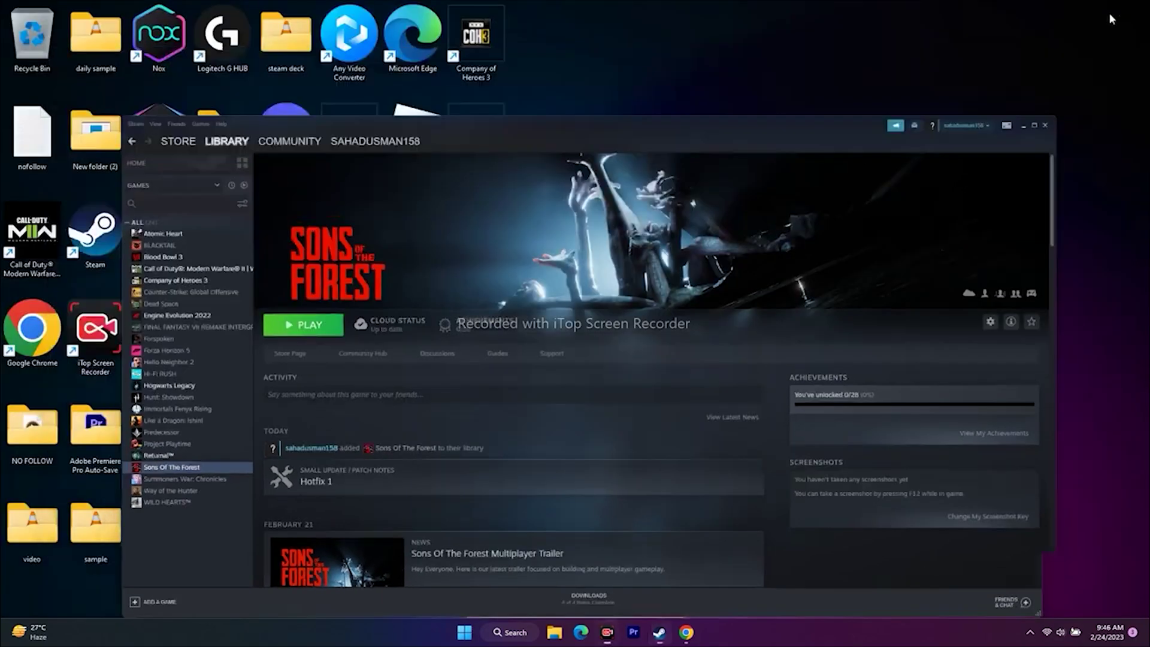
- Search Windows for Control Panel, open it, and show its items as Large icons
left_click(510, 632)
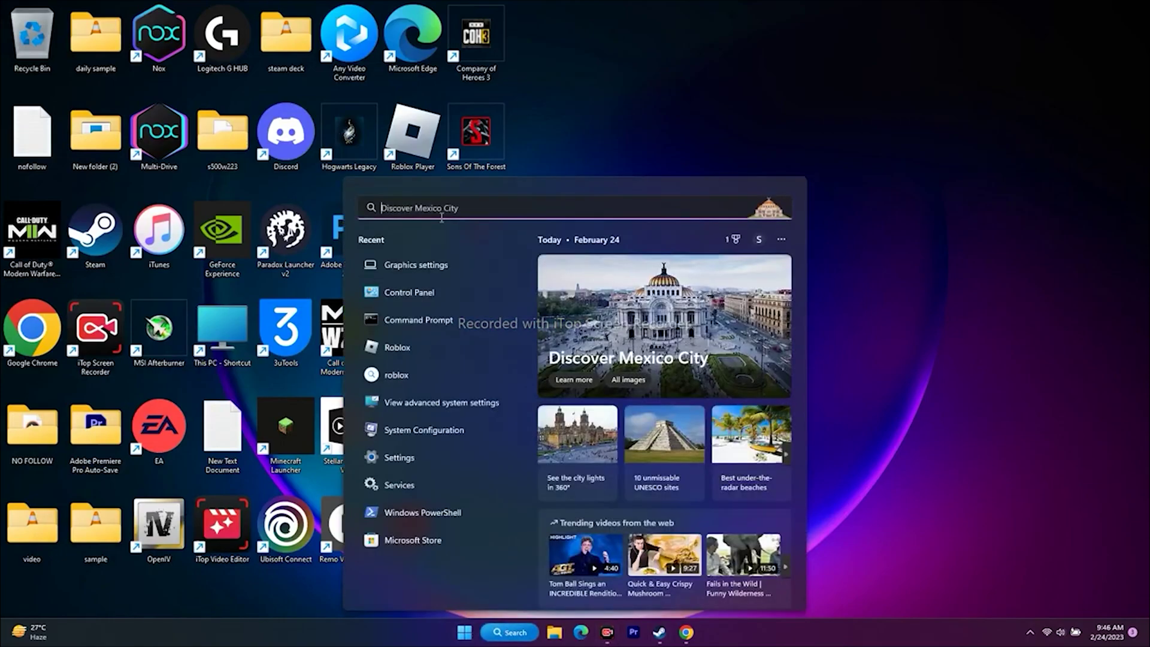
type("CONTRol Panel")
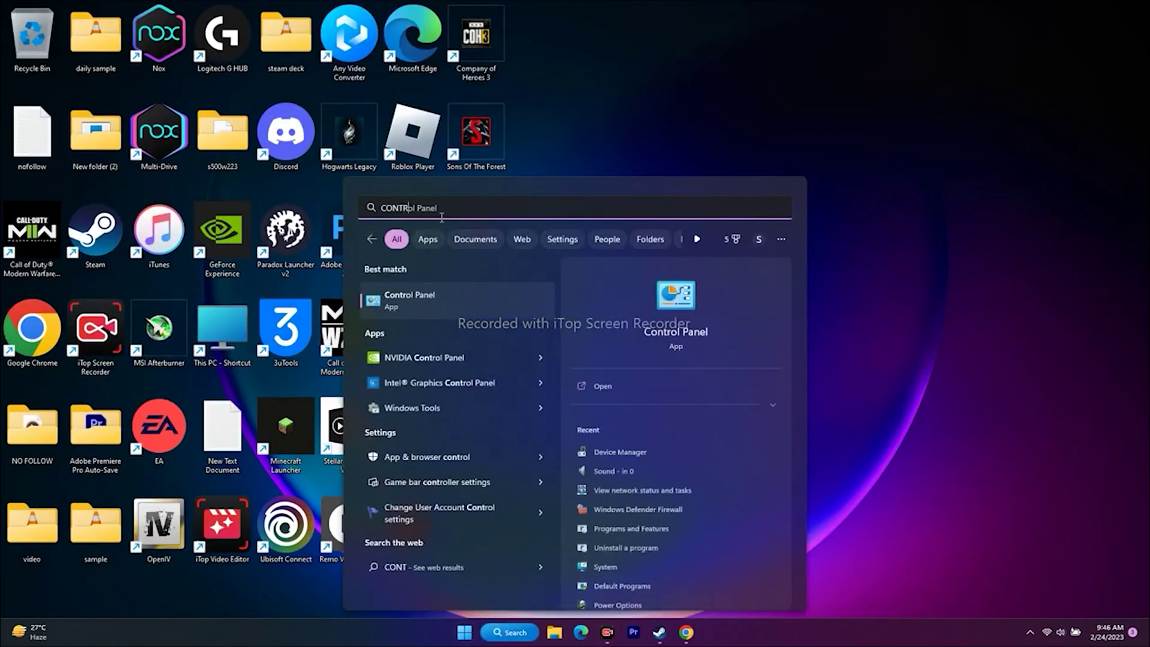
left_click(452, 308)
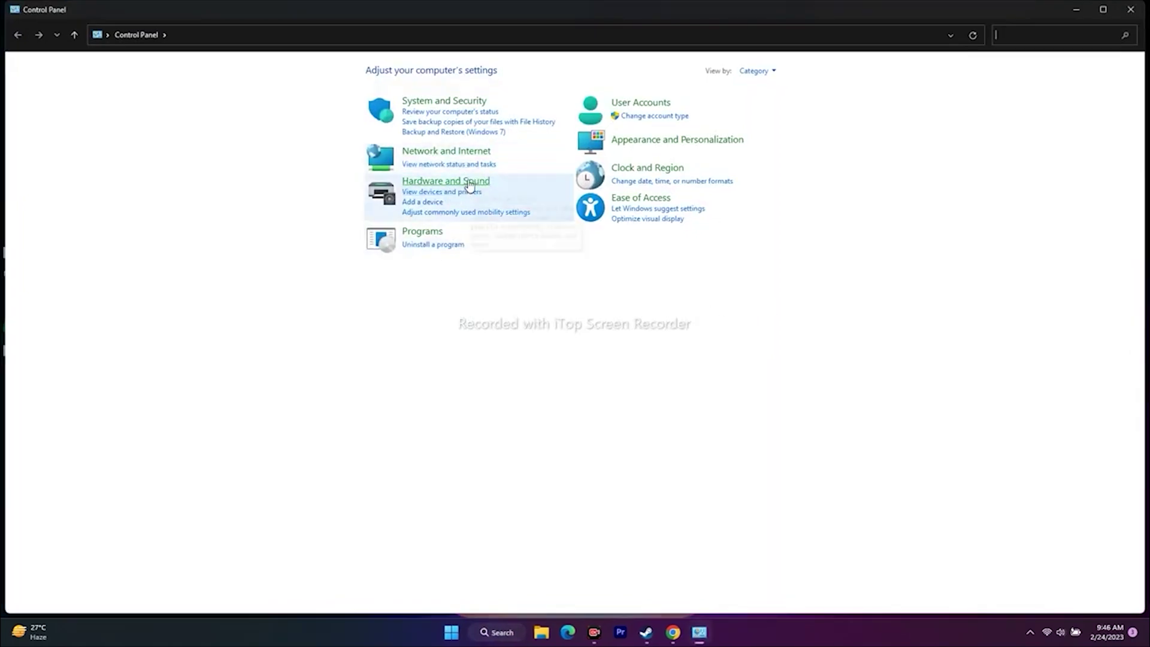
left_click(771, 71)
left_click(773, 105)
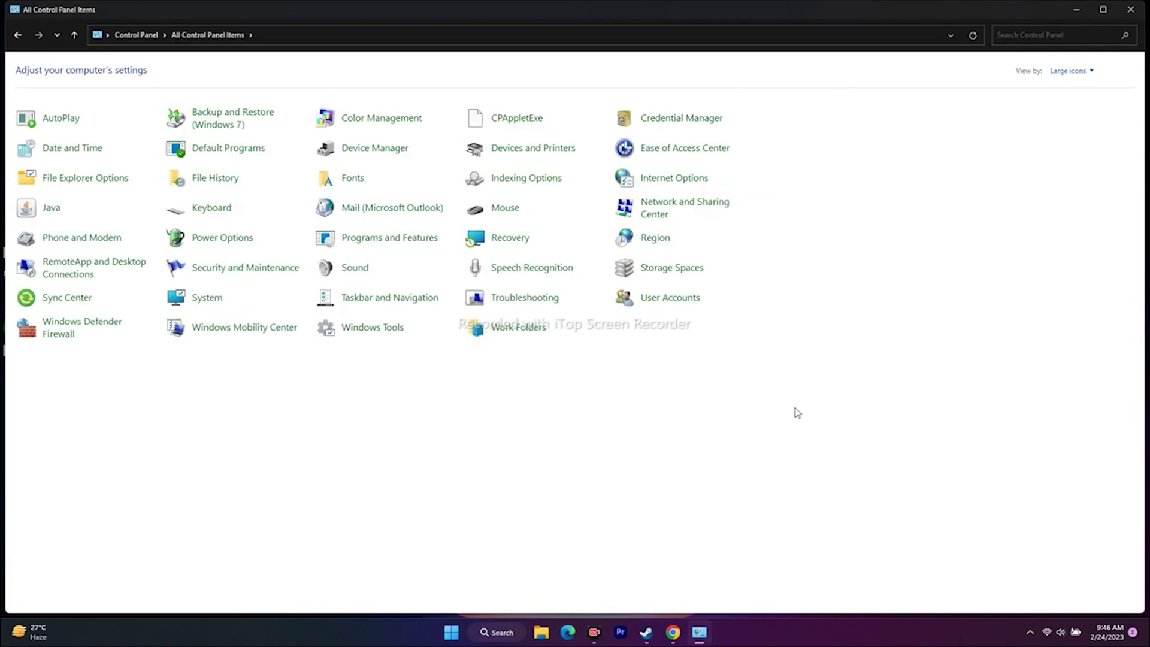
left_click(1064, 73)
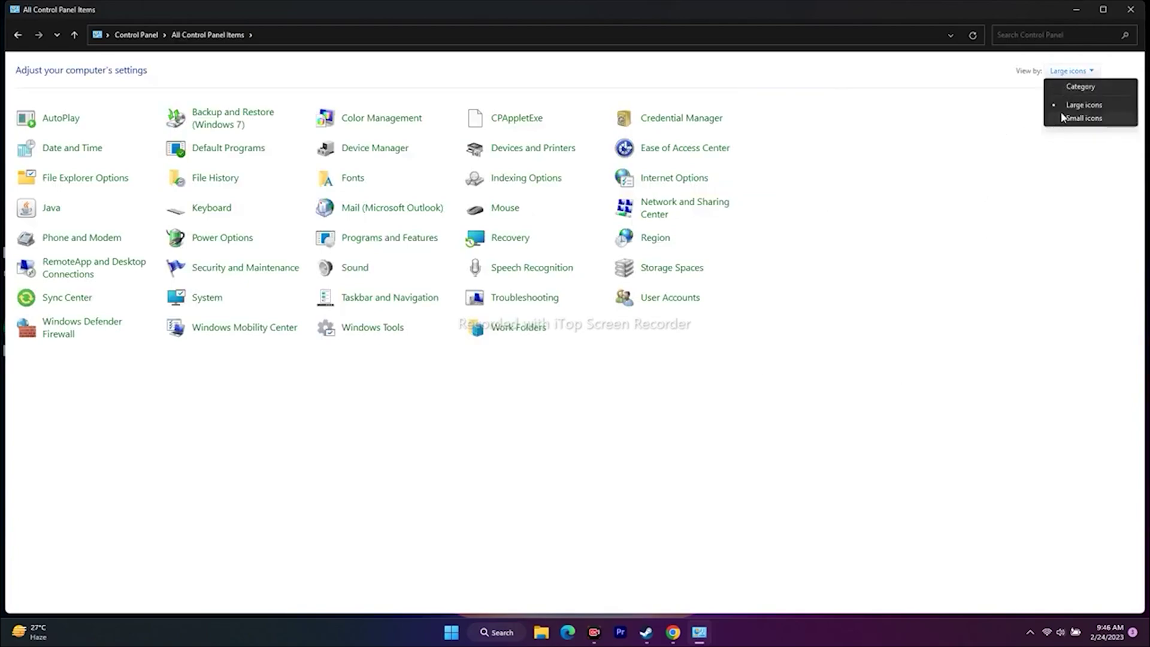
left_click(940, 301)
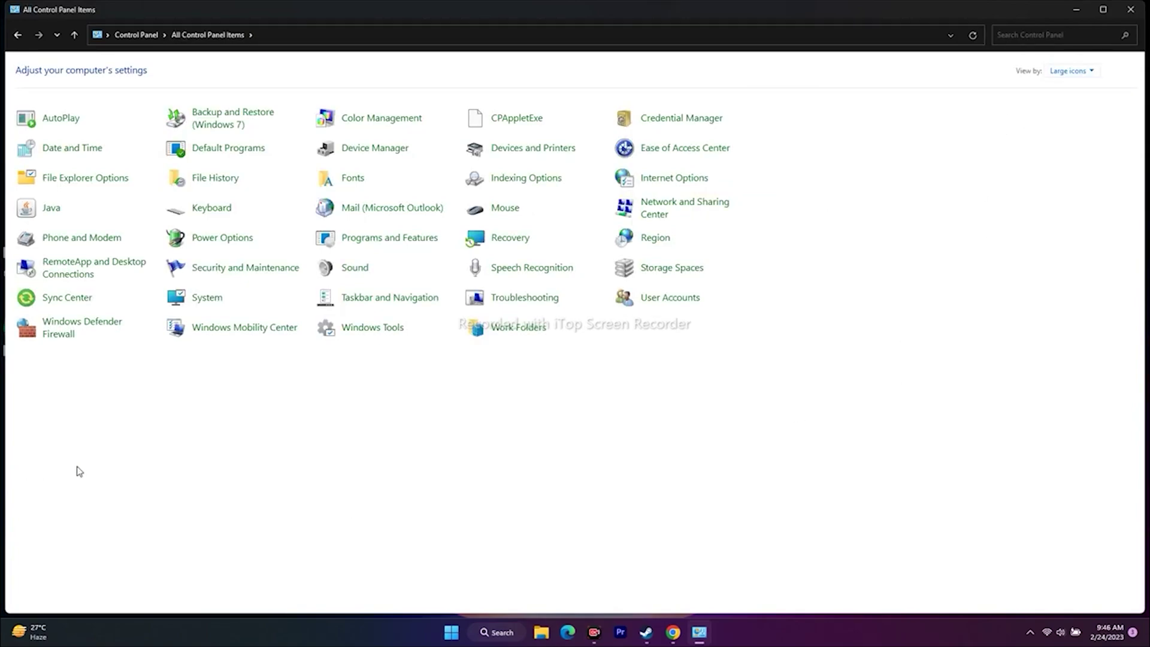
- Open the list of apps allowed through Windows Defender Firewall and check the Private and Public permissions of Sons Of The Forest
left_click(70, 328)
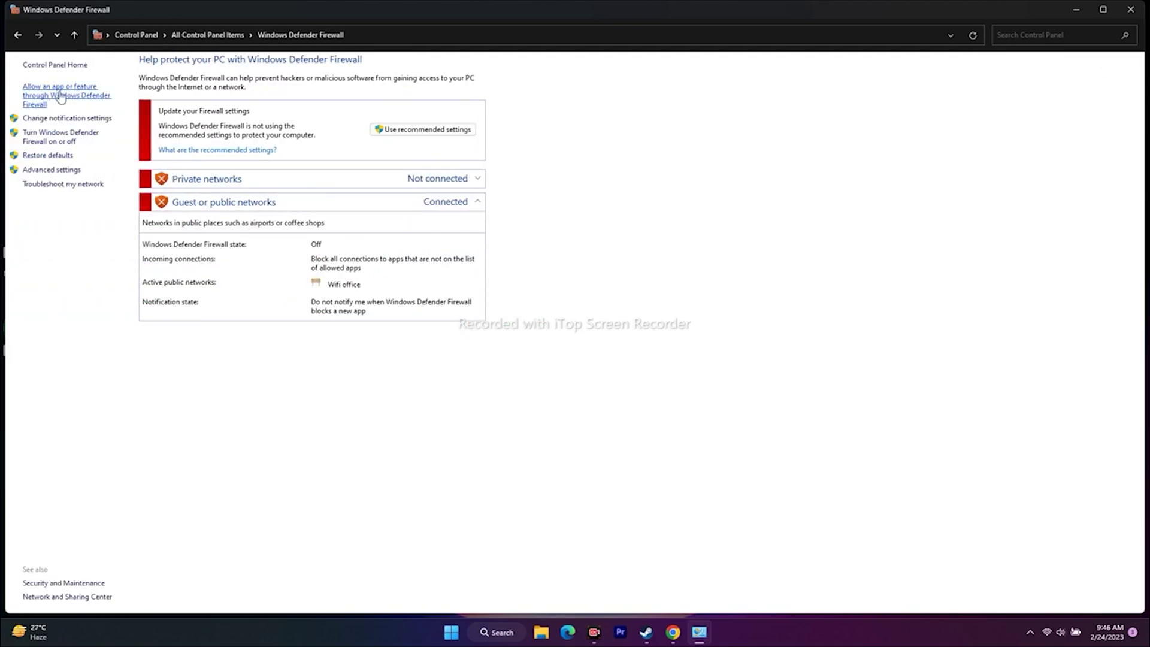
left_click(60, 96)
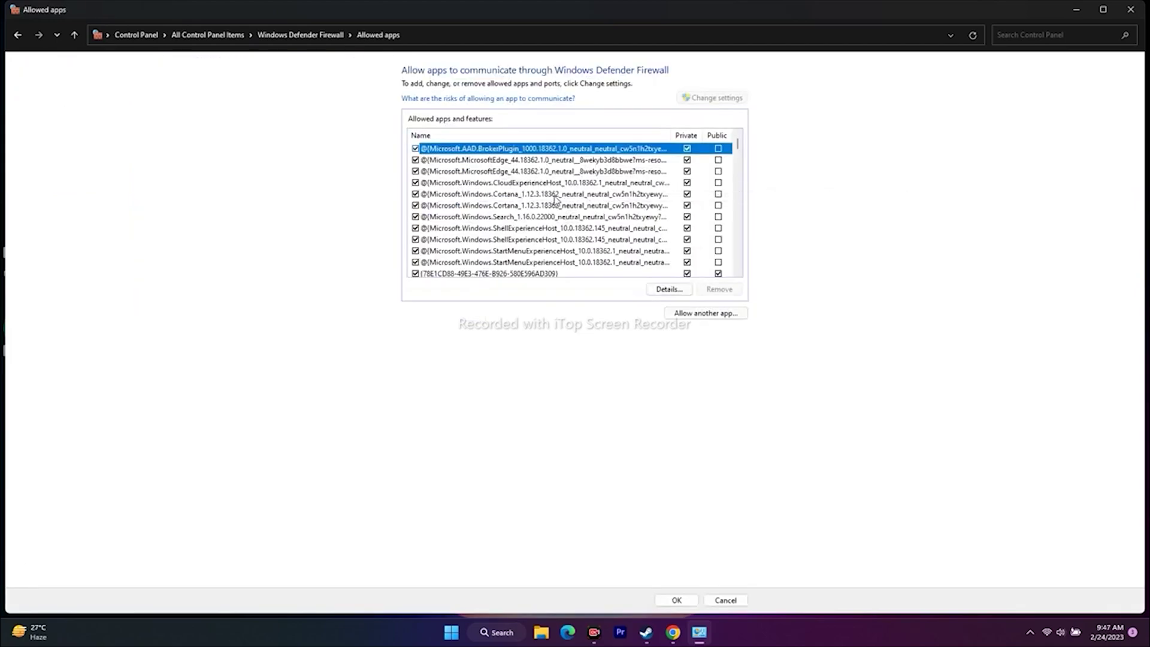
scroll(555, 200, "down", 8)
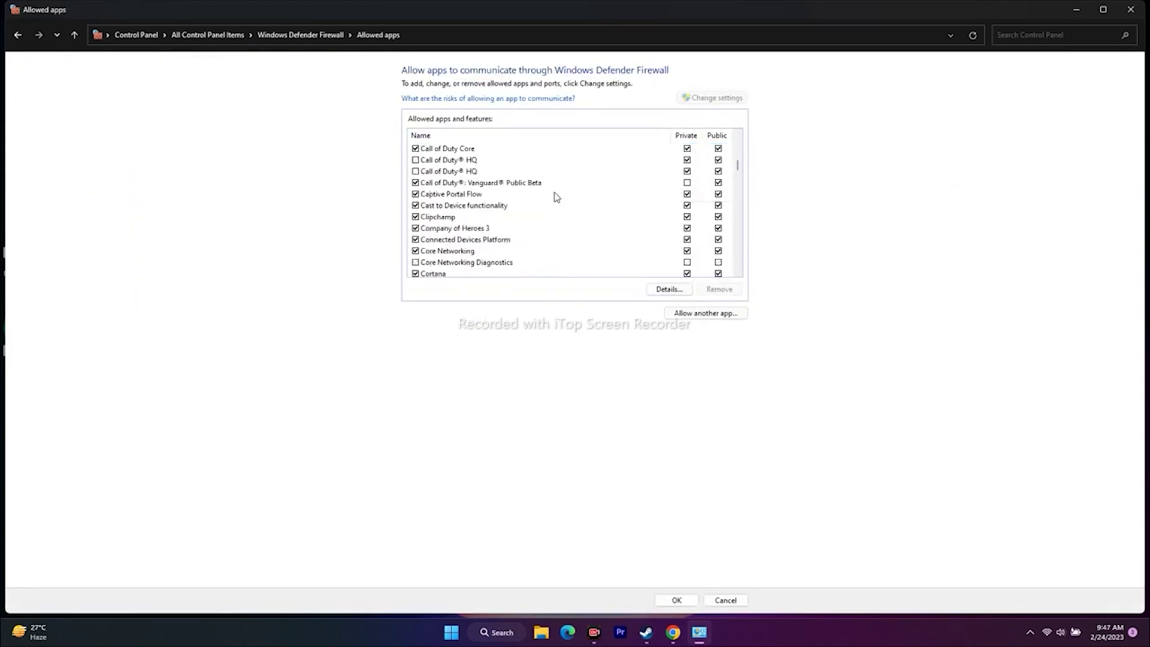
scroll(555, 198, "down", 10)
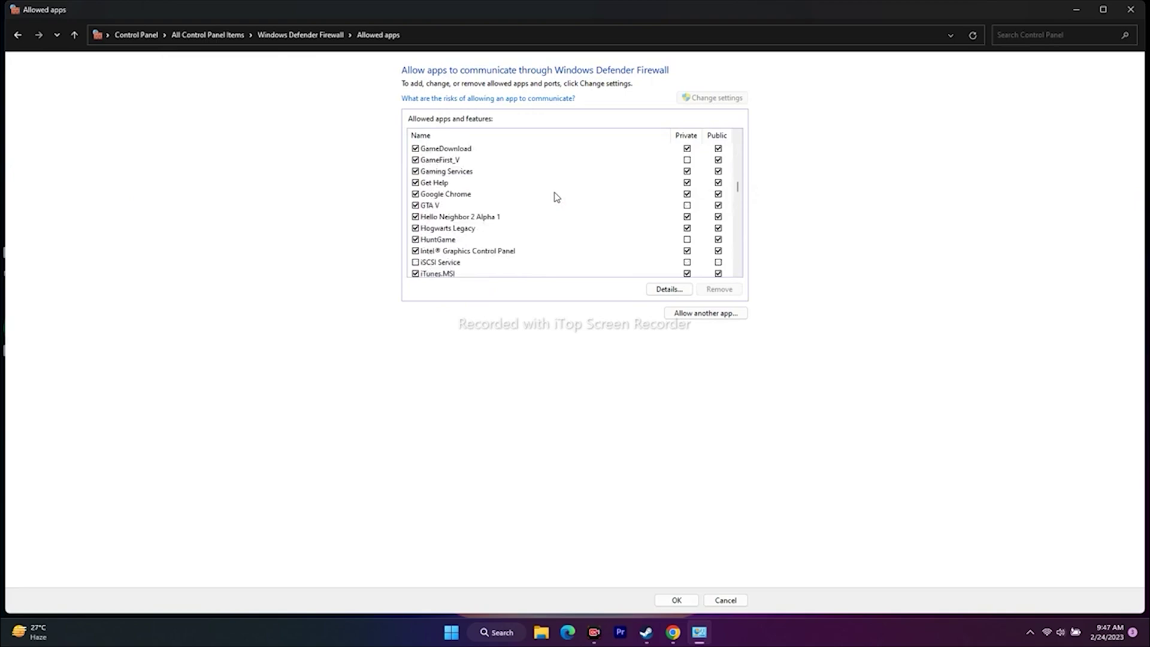
scroll(556, 197, "down", 10)
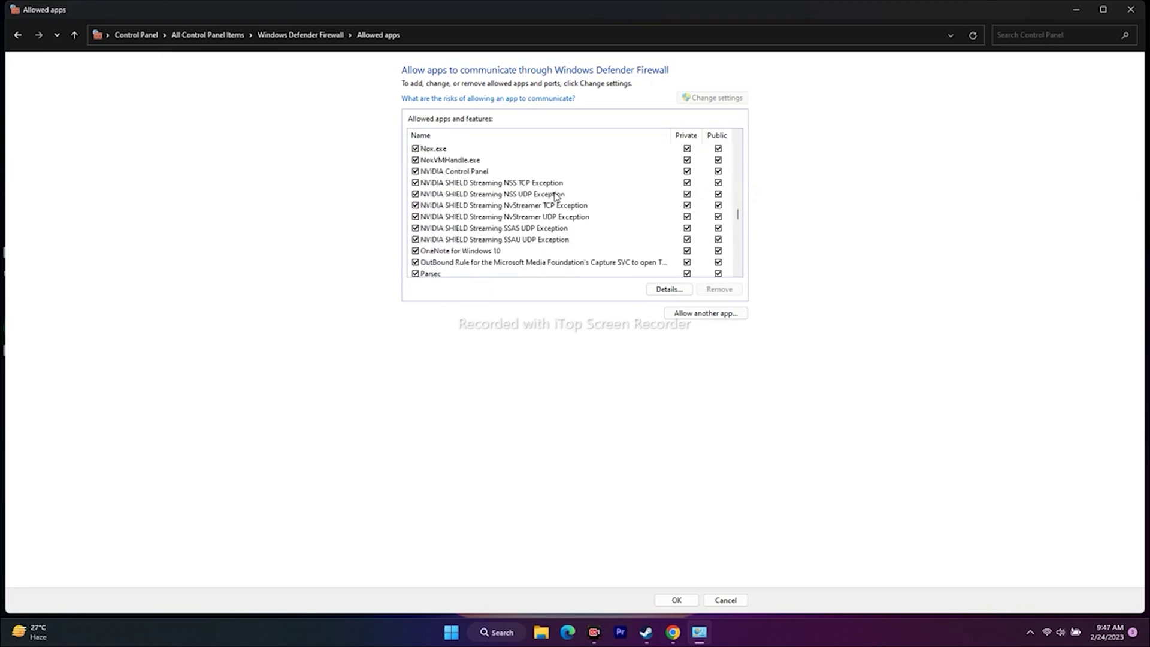
scroll(556, 197, "down", 8)
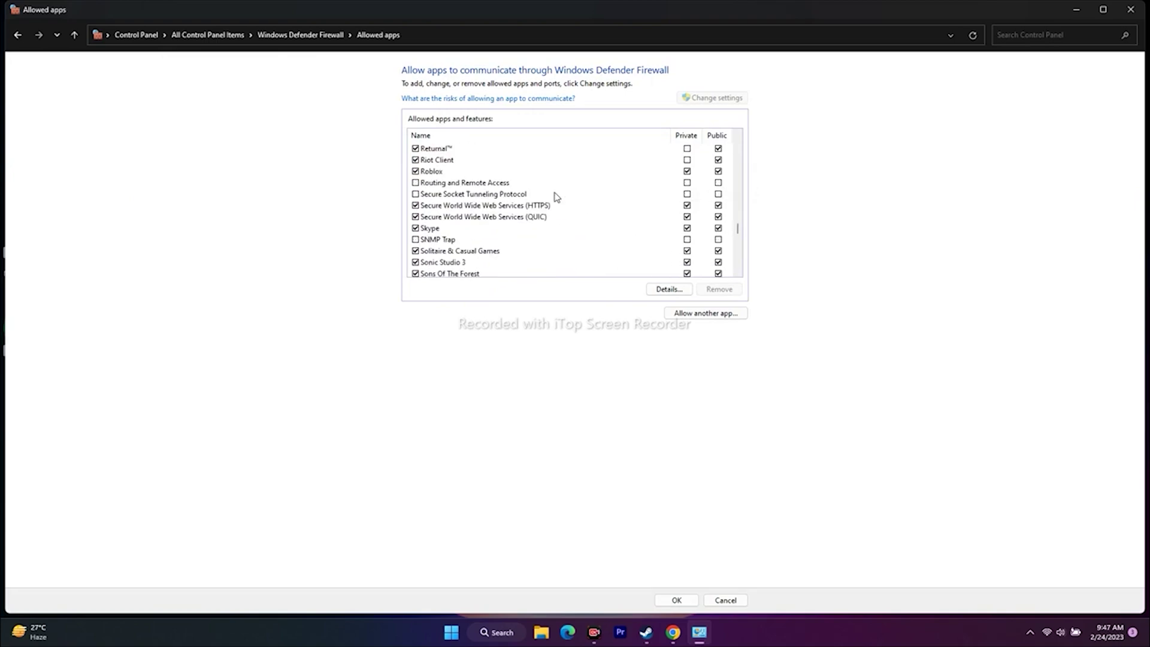
scroll(556, 197, "down", 1)
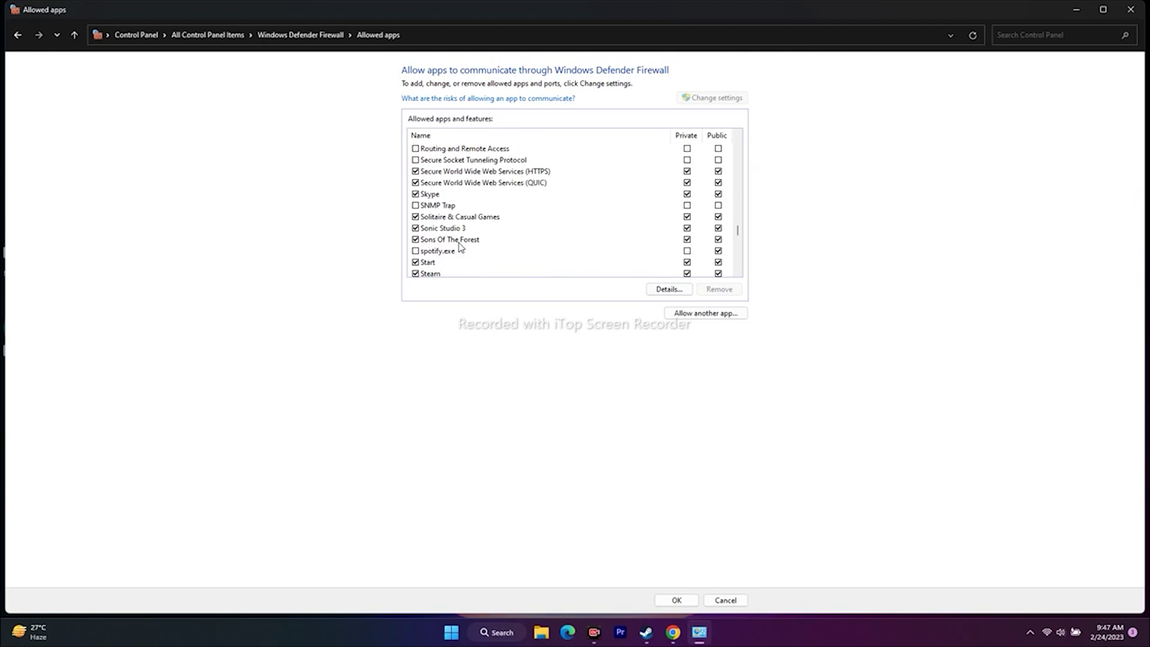
- Start allowing another app through the firewall and browse to the Steam folder in C:\Program Files (x86)
left_click(717, 320)
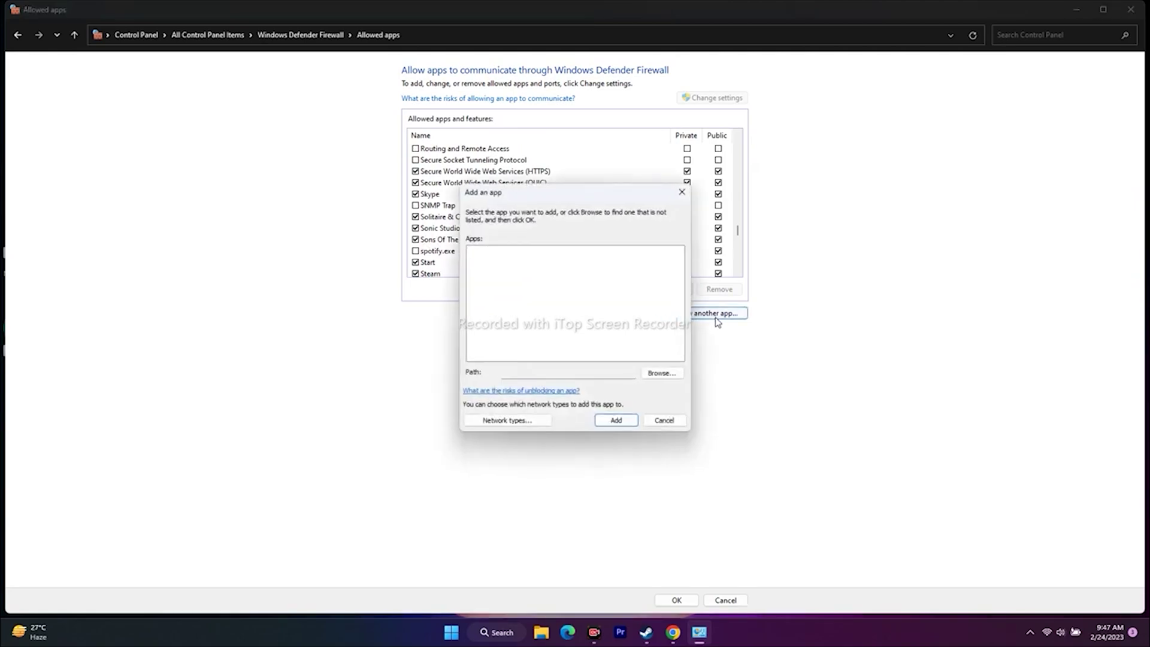
left_click(664, 373)
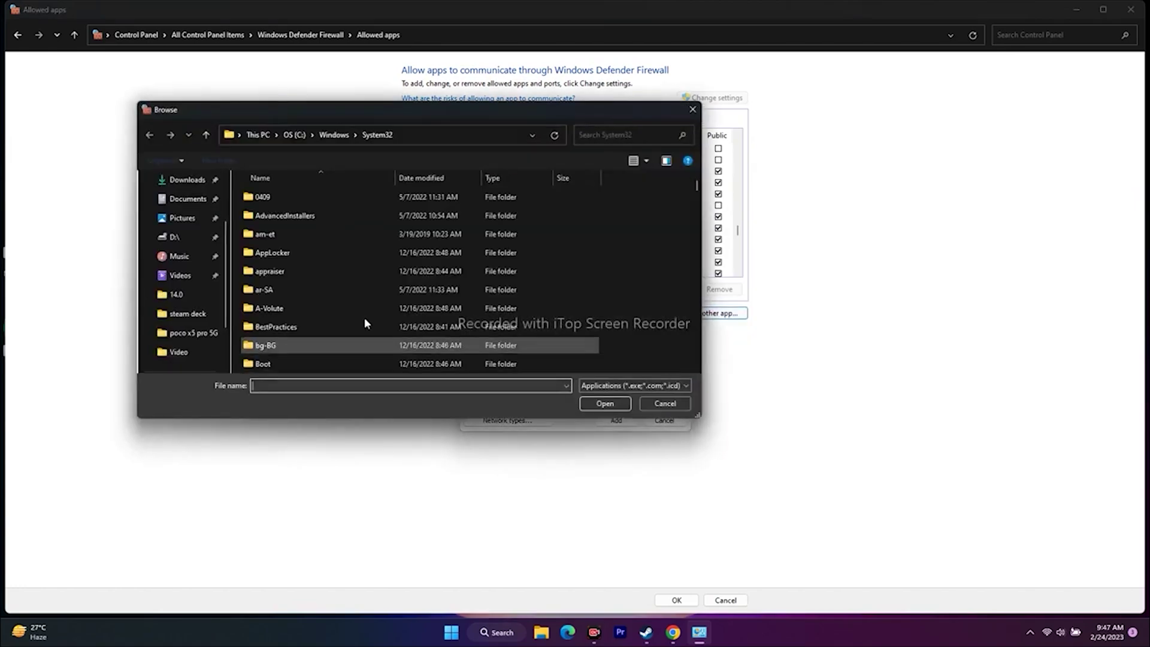
scroll(196, 333, "down", 1)
left_click(183, 333)
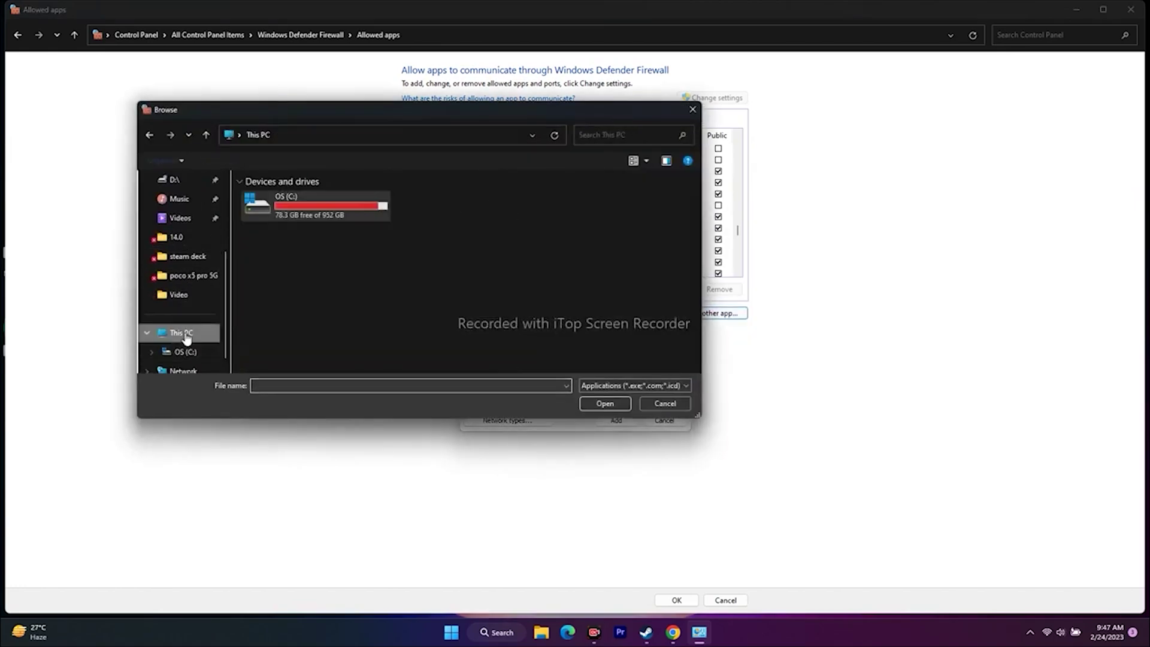
double_click(312, 209)
scroll(298, 254, "down", 4)
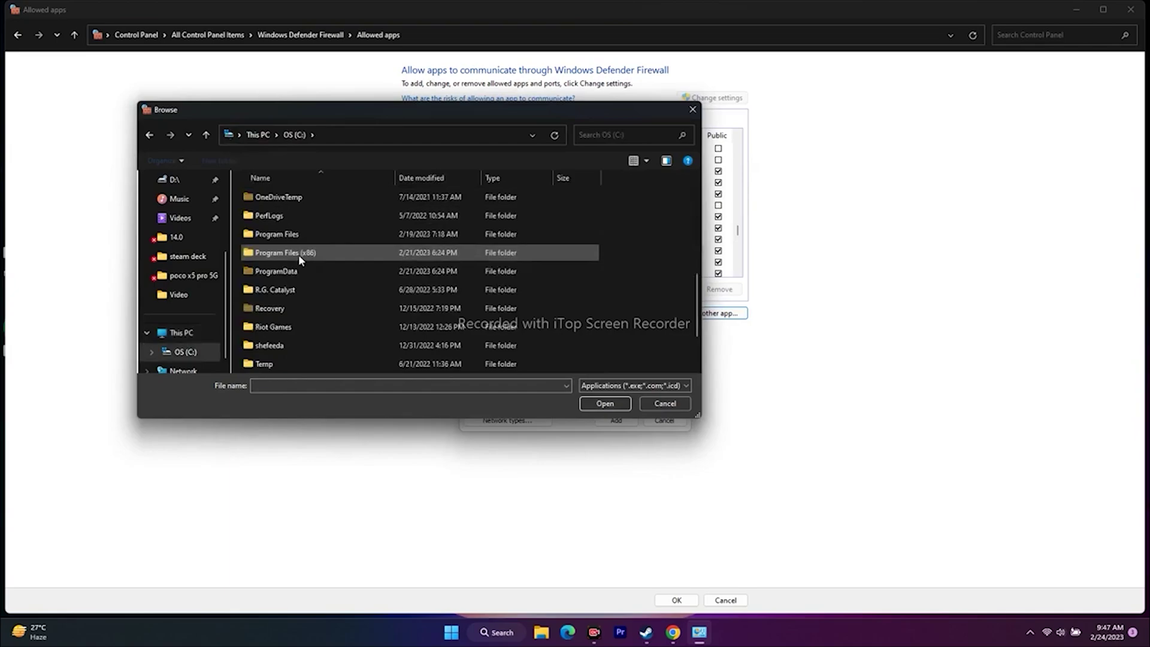
double_click(305, 254)
scroll(305, 232, "down", 6)
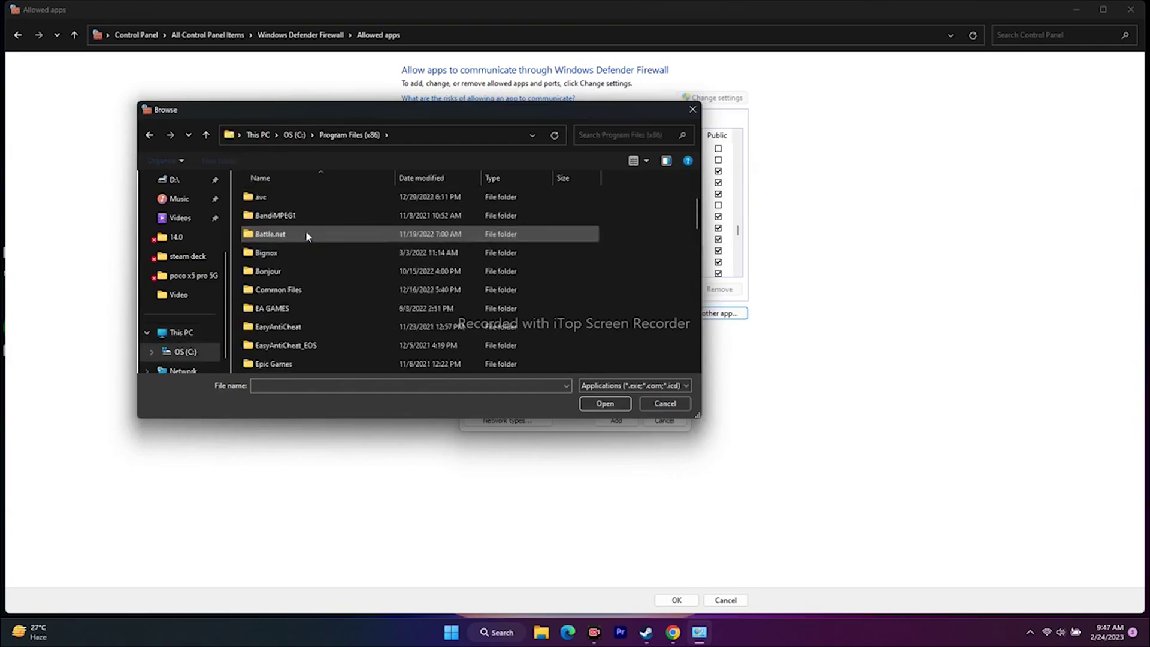
scroll(306, 232, "down", 6)
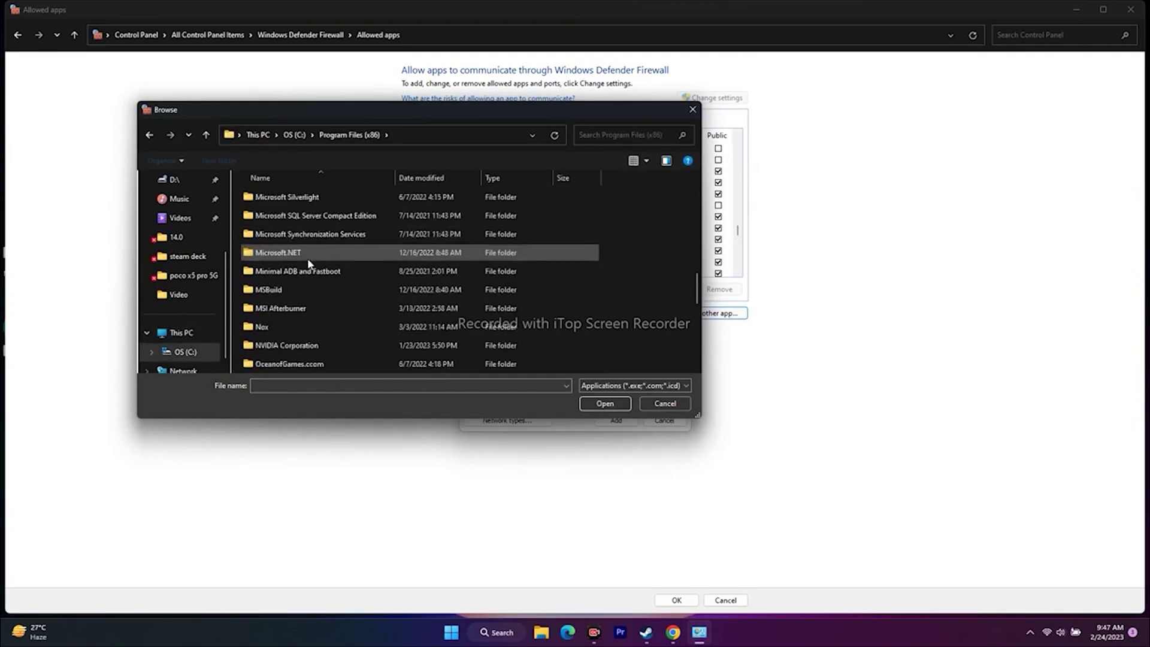
double_click(279, 310)
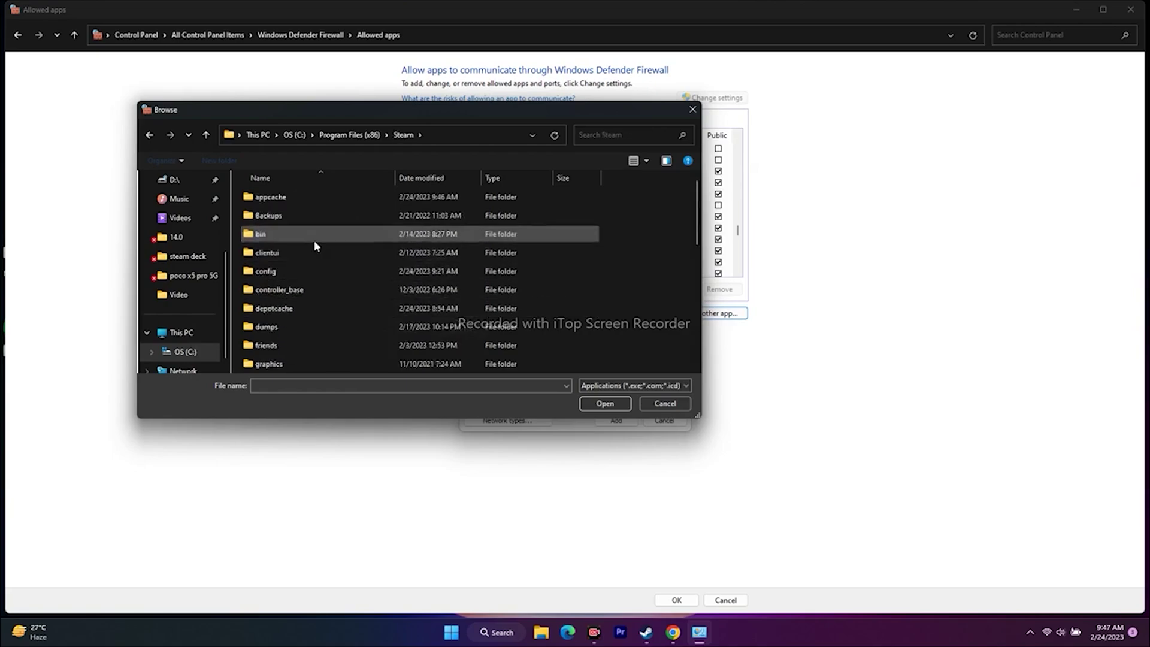
- Try to add the SonsOfTheForest application from steamapps\common\Sons Of The Forest to the allowed apps, then close the dialog and Control Panel
scroll(314, 239, "down", 4)
double_click(299, 289)
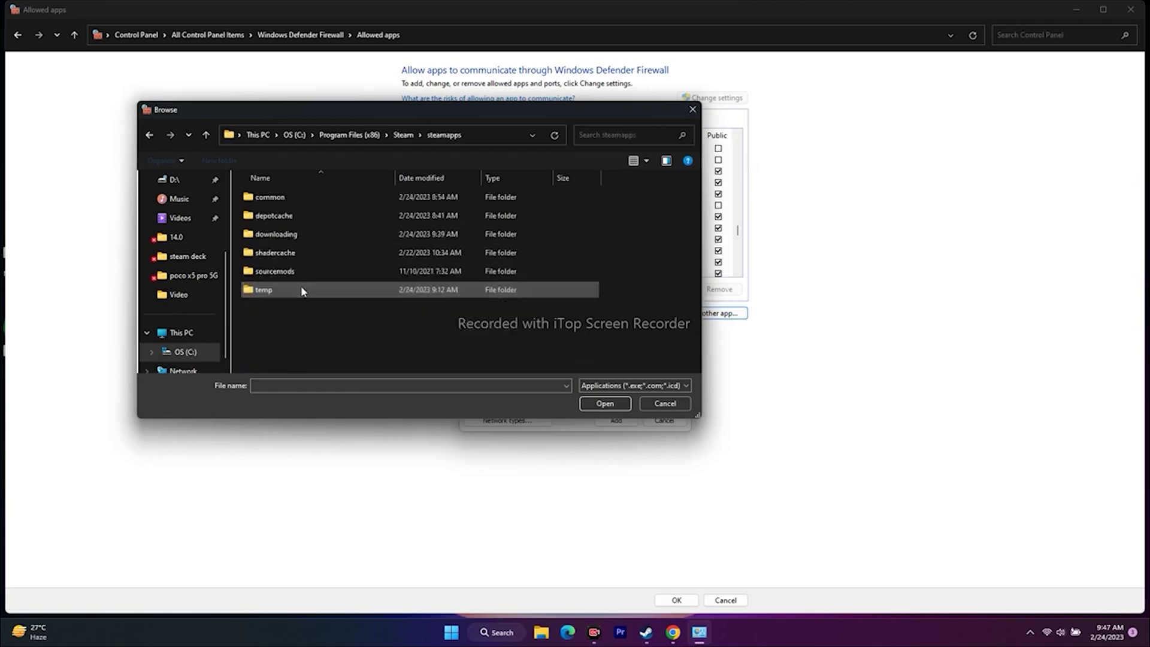
double_click(291, 199)
scroll(291, 202, "down", 3)
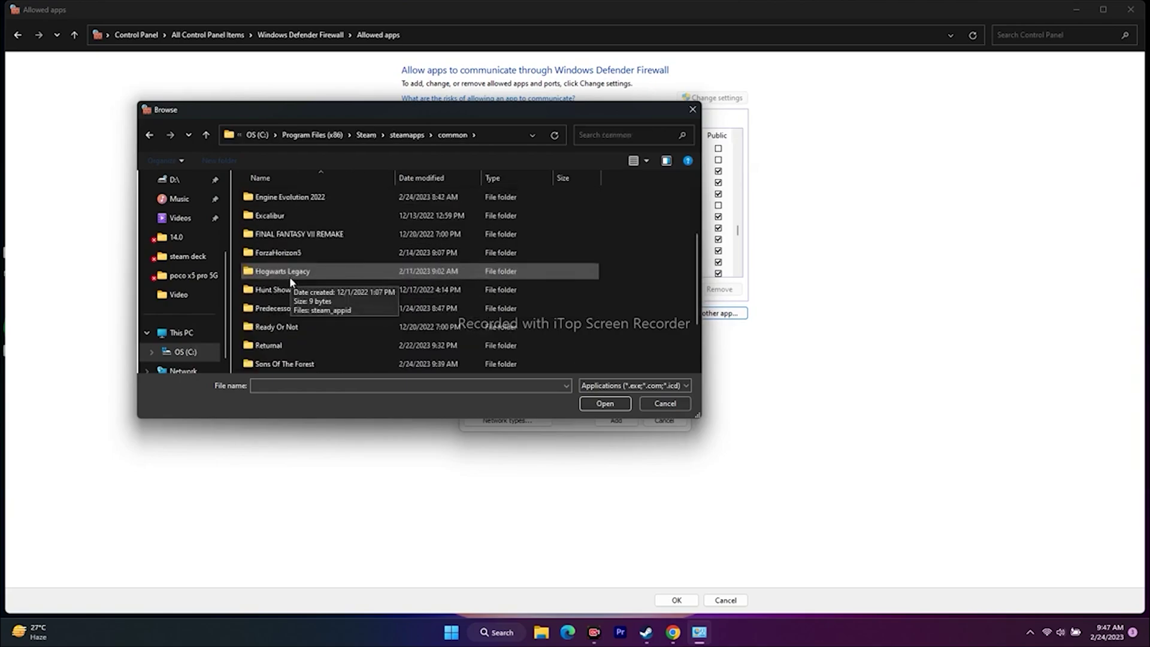
scroll(311, 349, "down", 1)
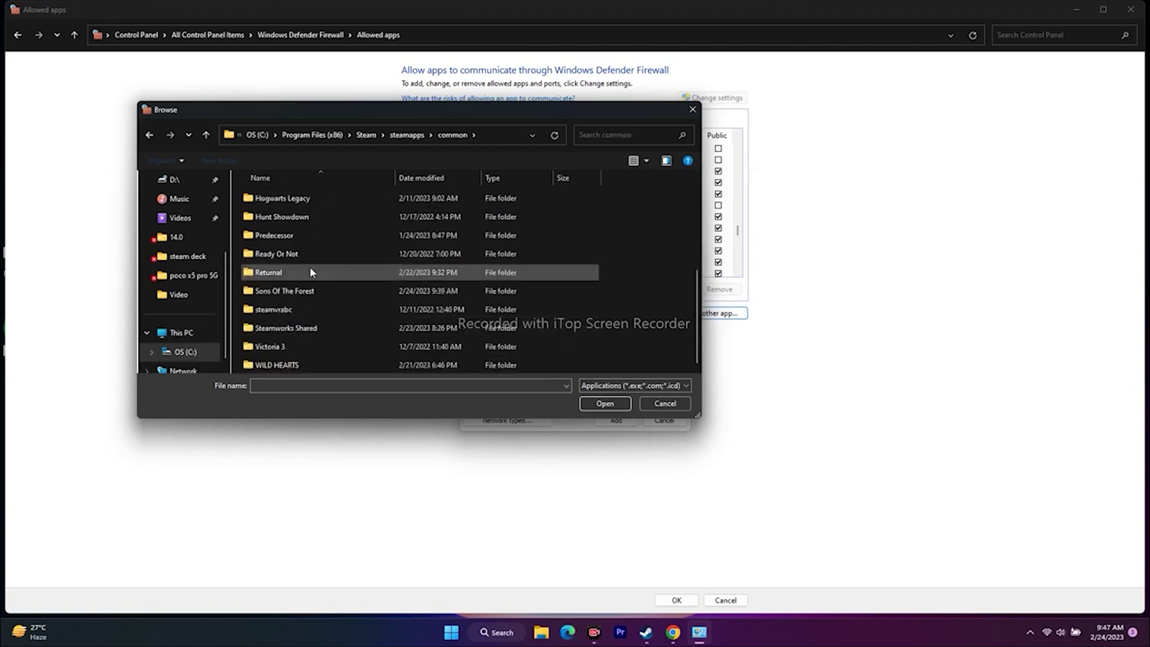
double_click(301, 290)
left_click(305, 214)
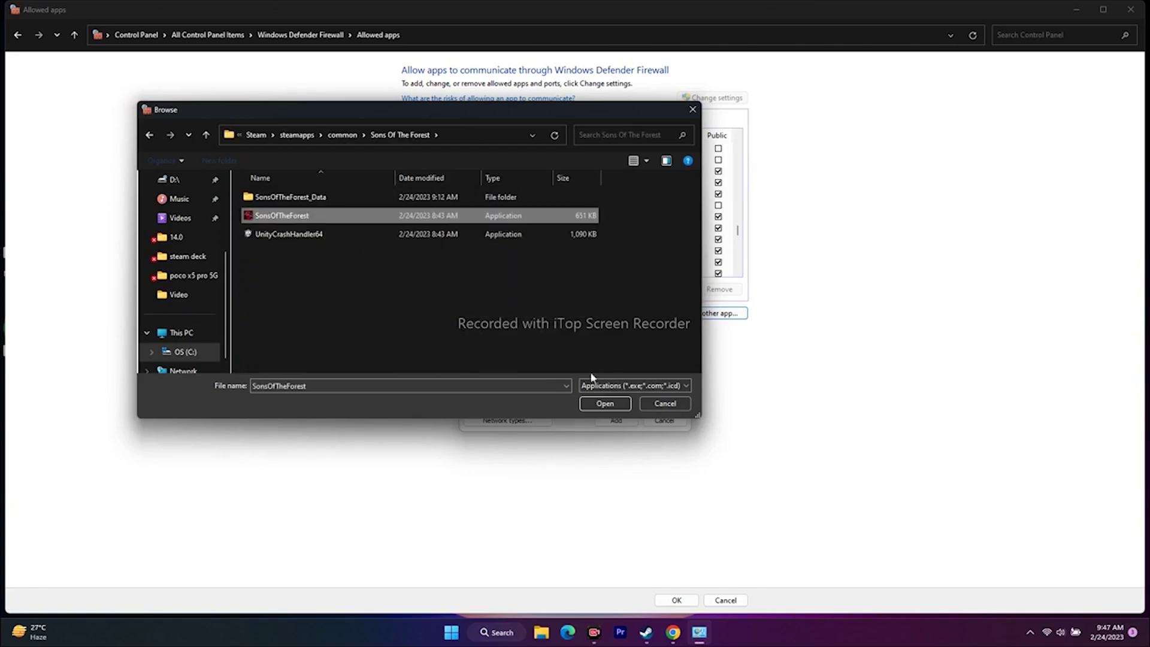
left_click(592, 397)
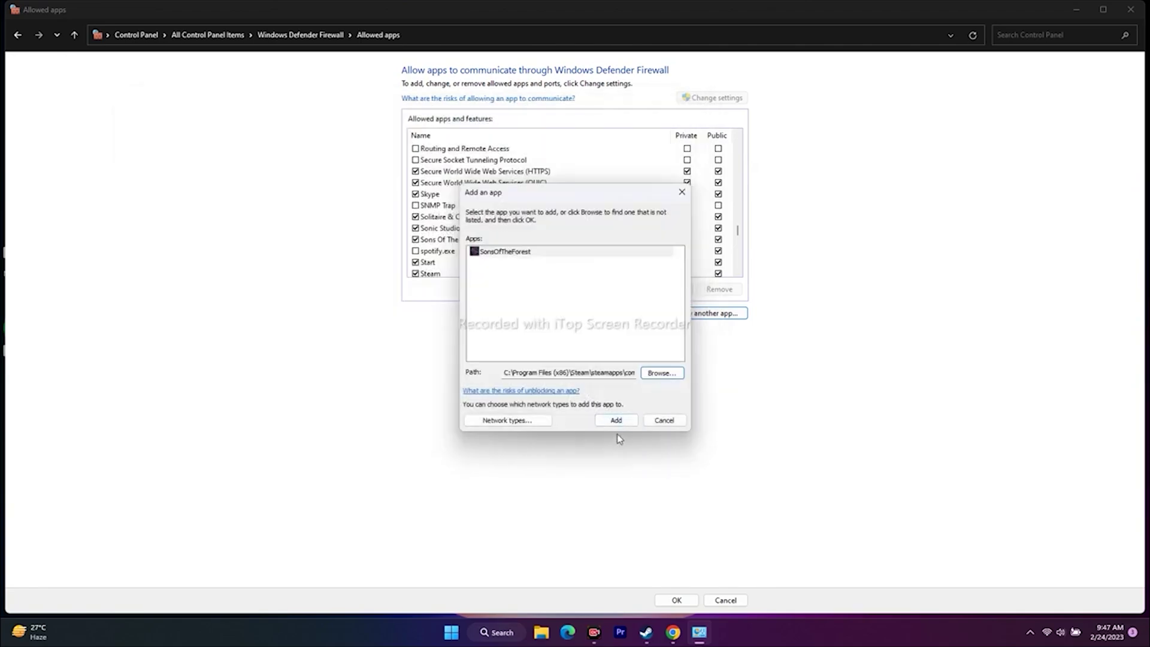
left_click(616, 421)
left_click(667, 360)
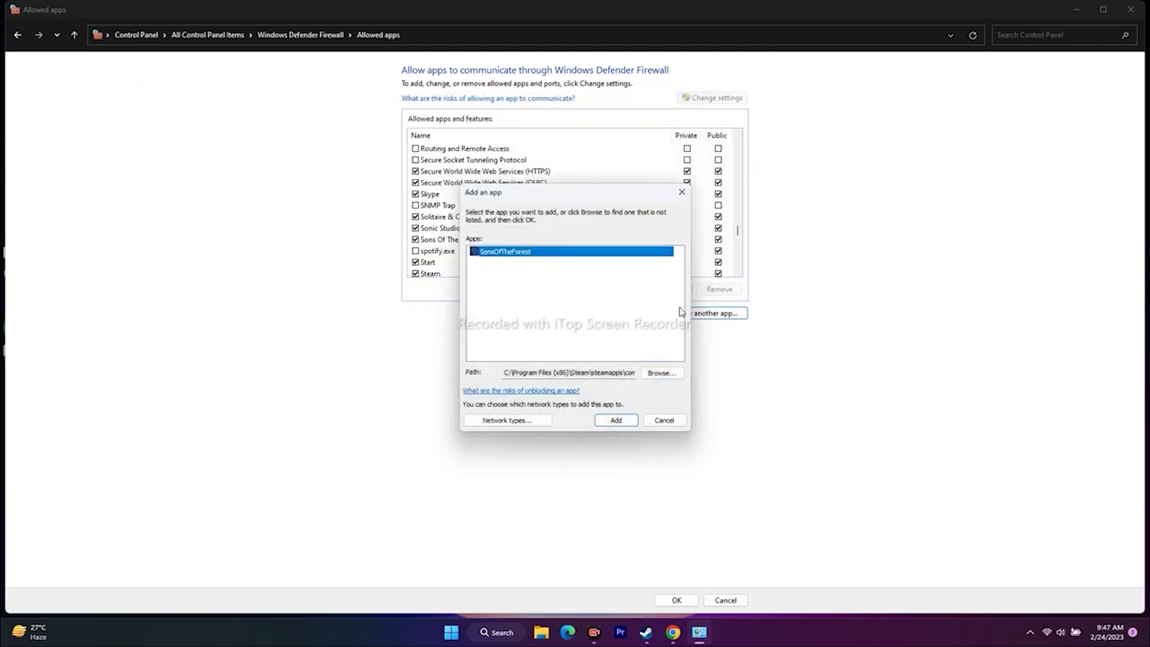
left_click(682, 191)
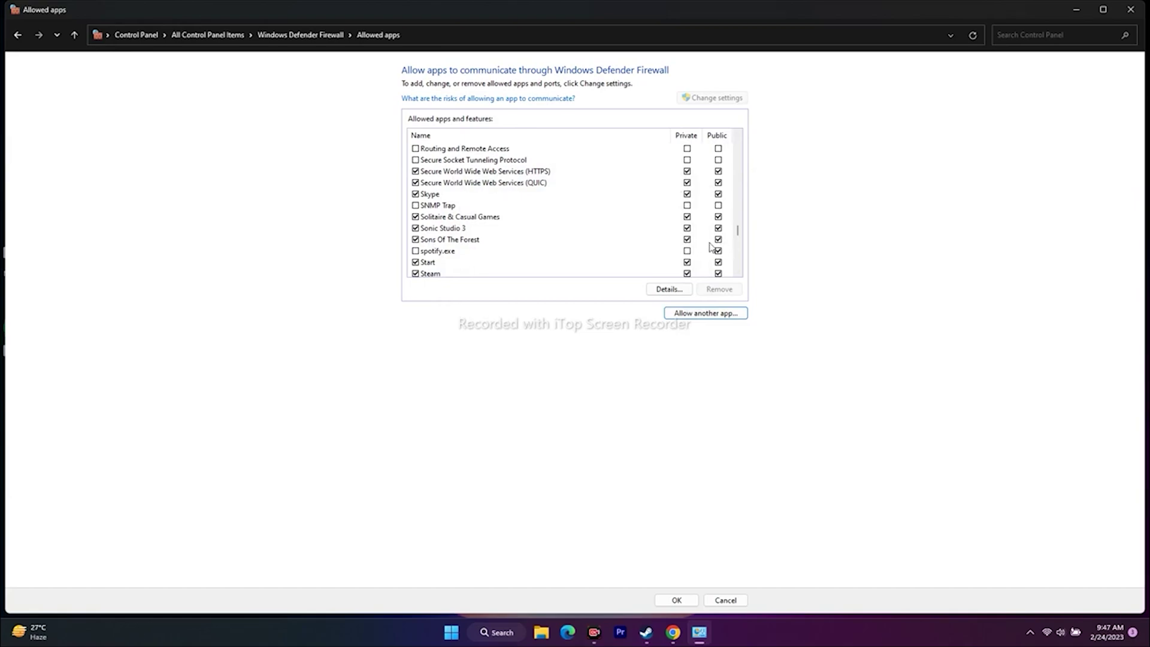
left_click(1131, 9)
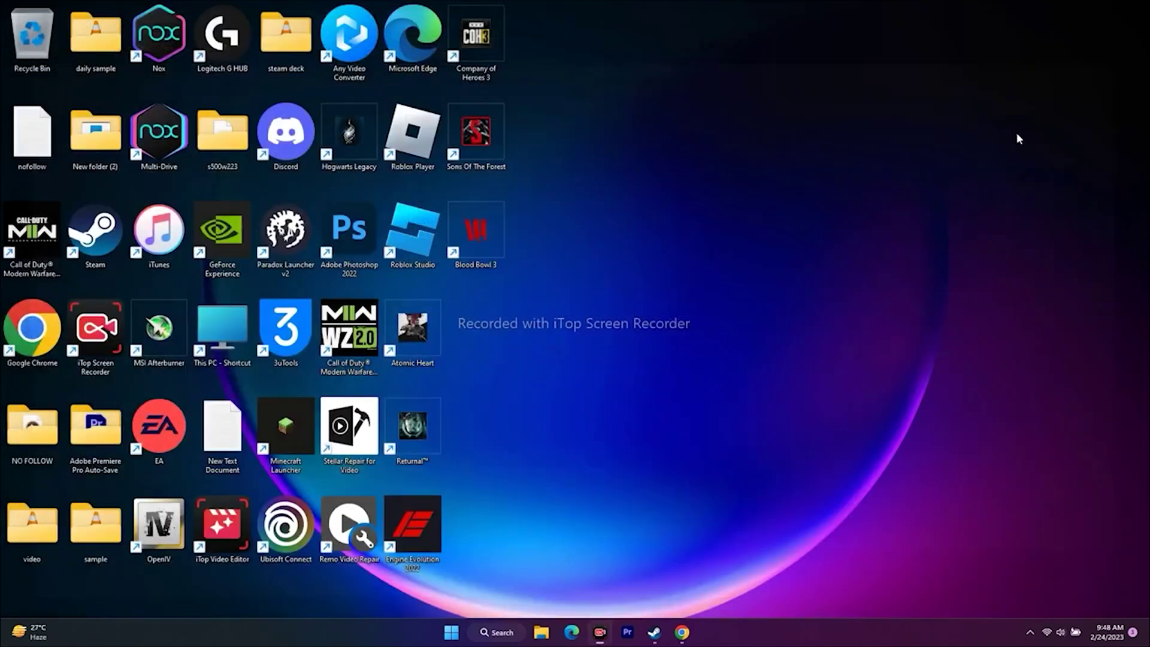
- View the Sons Of The Forest page in the Steam library and minimize Steam
left_click(659, 632)
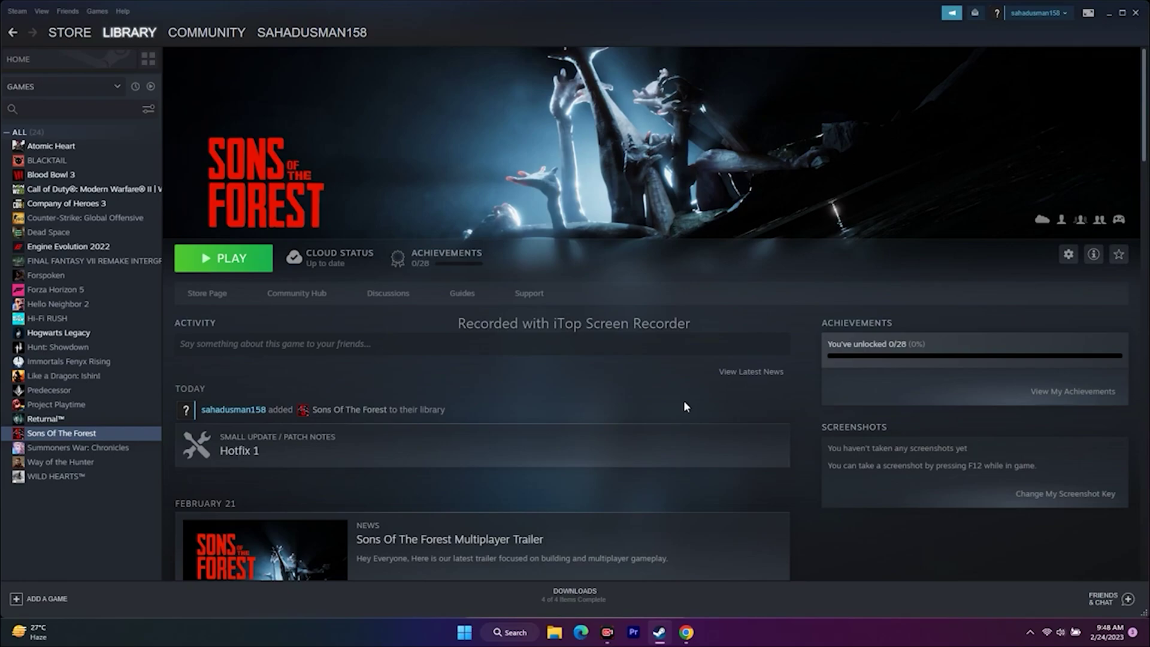
left_click(1108, 14)
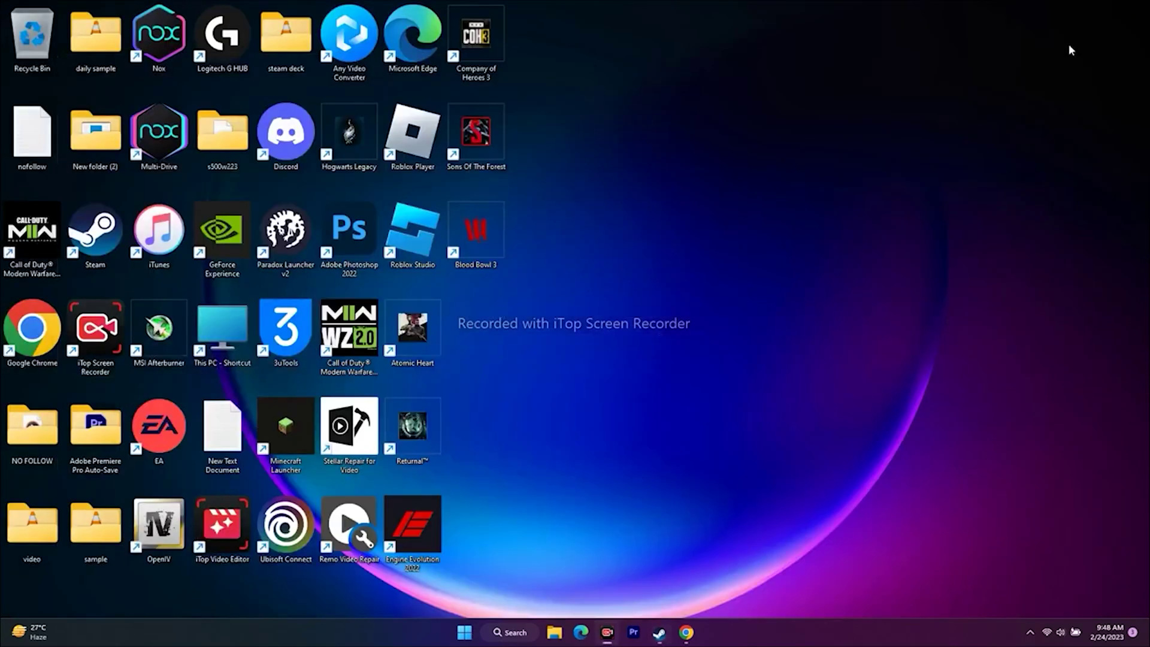
- Switch to Chrome, decline the NVIDIA push notifications, and look over the open NVIDIA home page and AMD Drivers and Support page
mouse_move(691, 641)
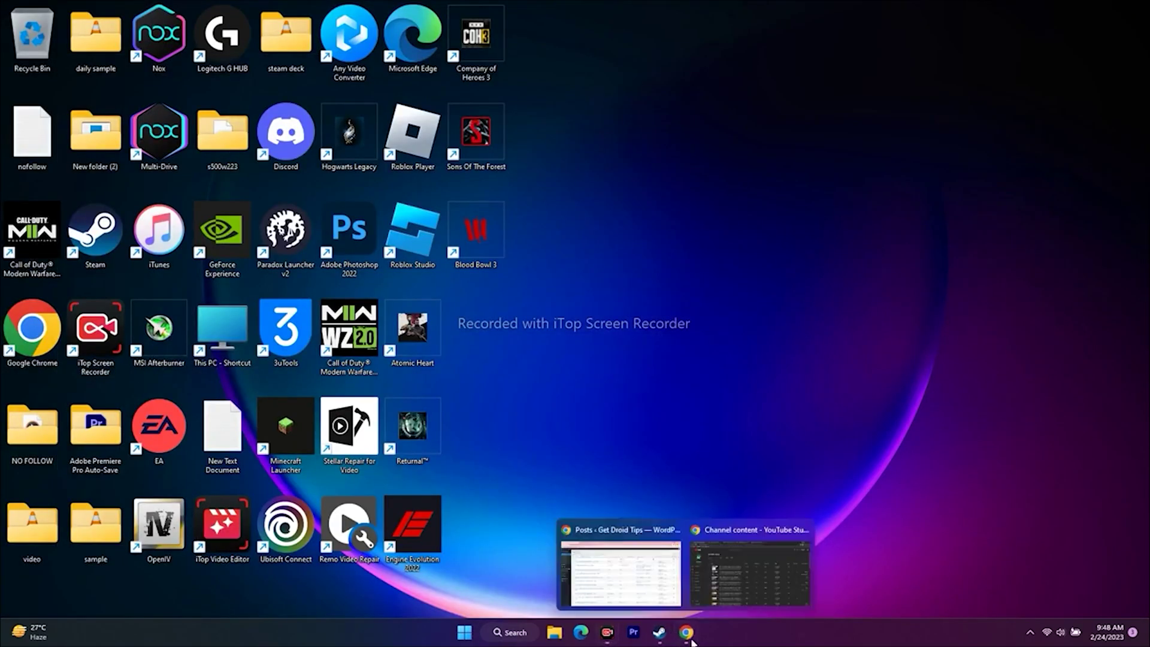
left_click(742, 573)
key("ctrl+Tab")
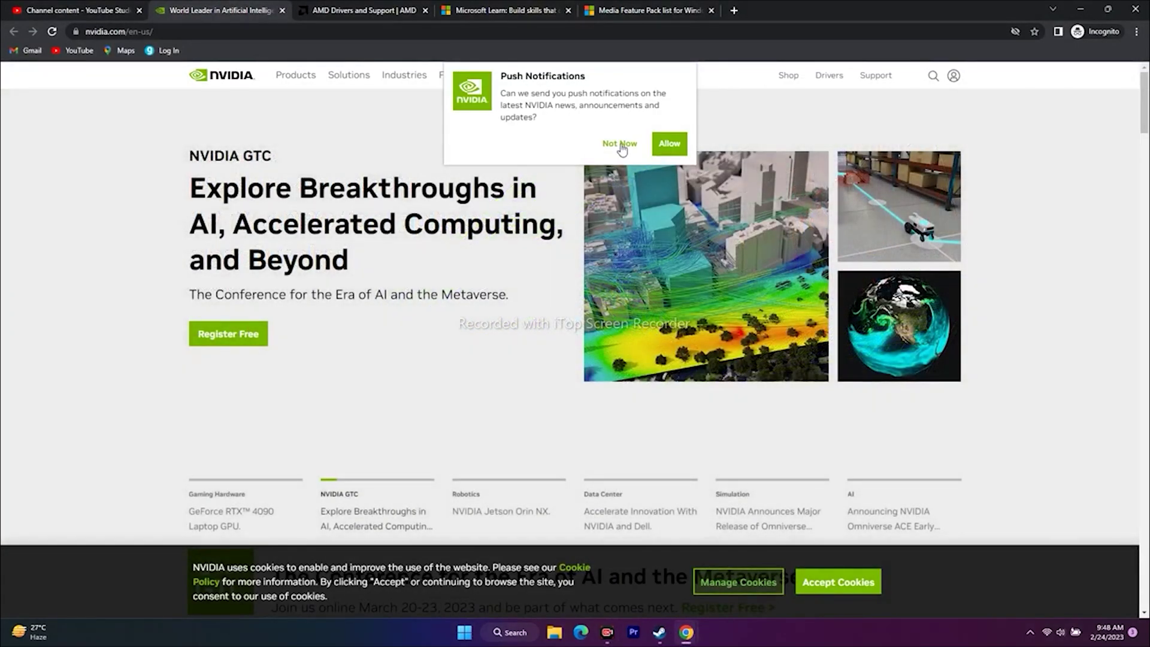
left_click(619, 144)
left_click(347, 10)
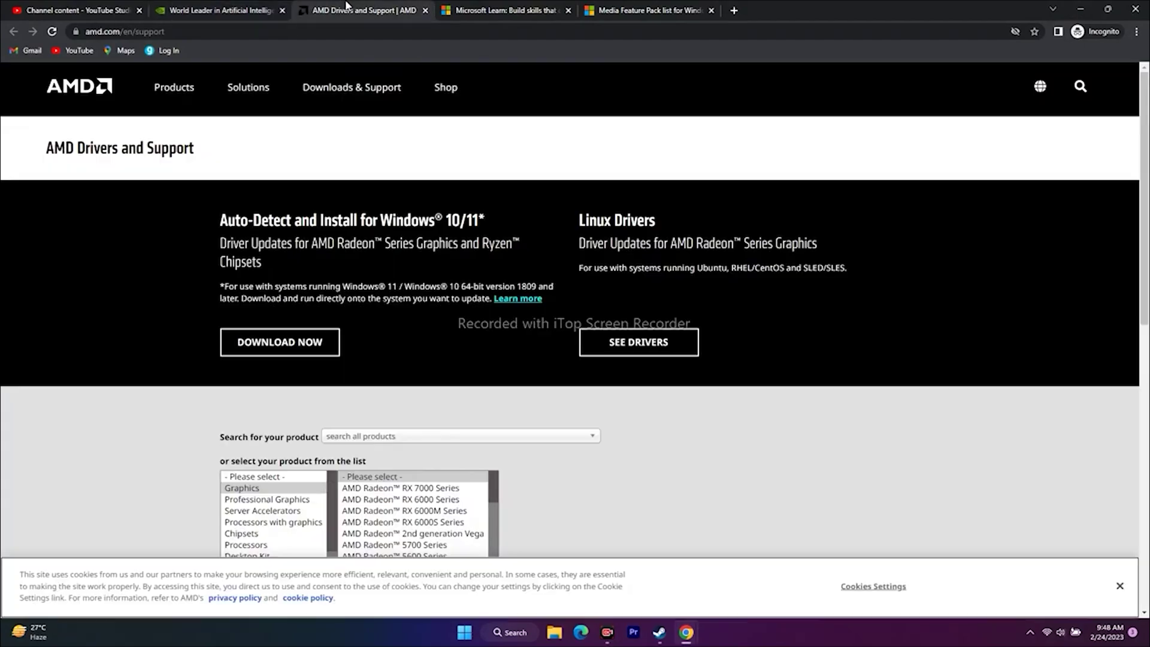
left_click(204, 10)
left_click(350, 11)
left_click(204, 10)
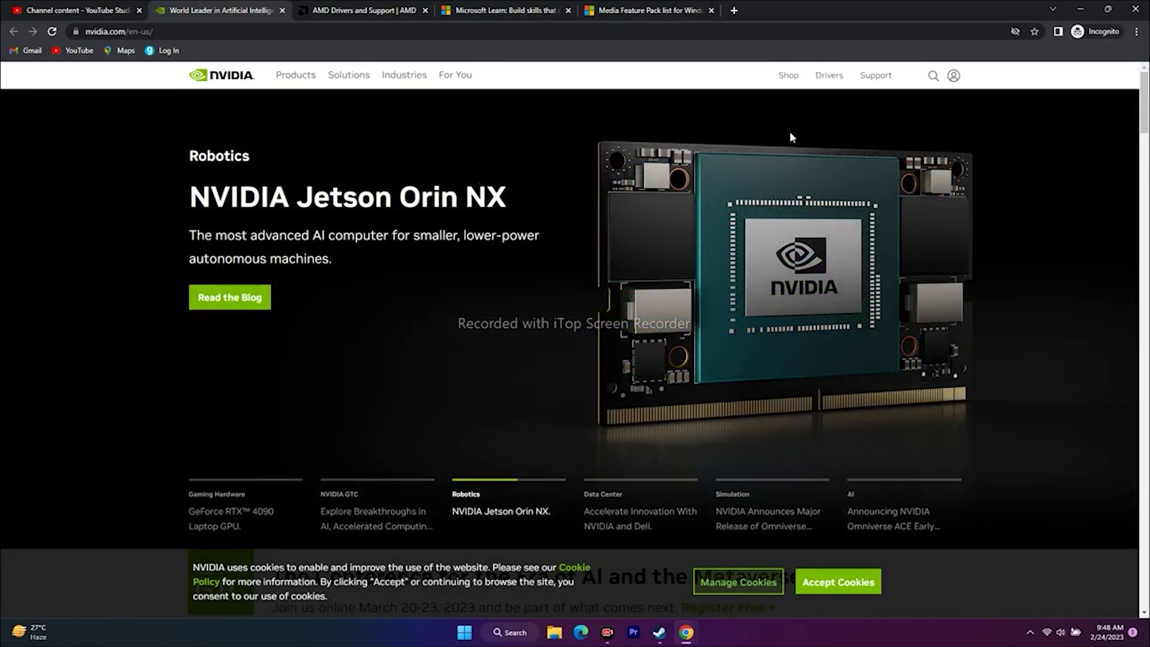
- Search NVIDIA's driver downloads for the GeForce RTX 4090 Laptop GPU with Windows 11 as operating system, and check the driver version
left_click(829, 75)
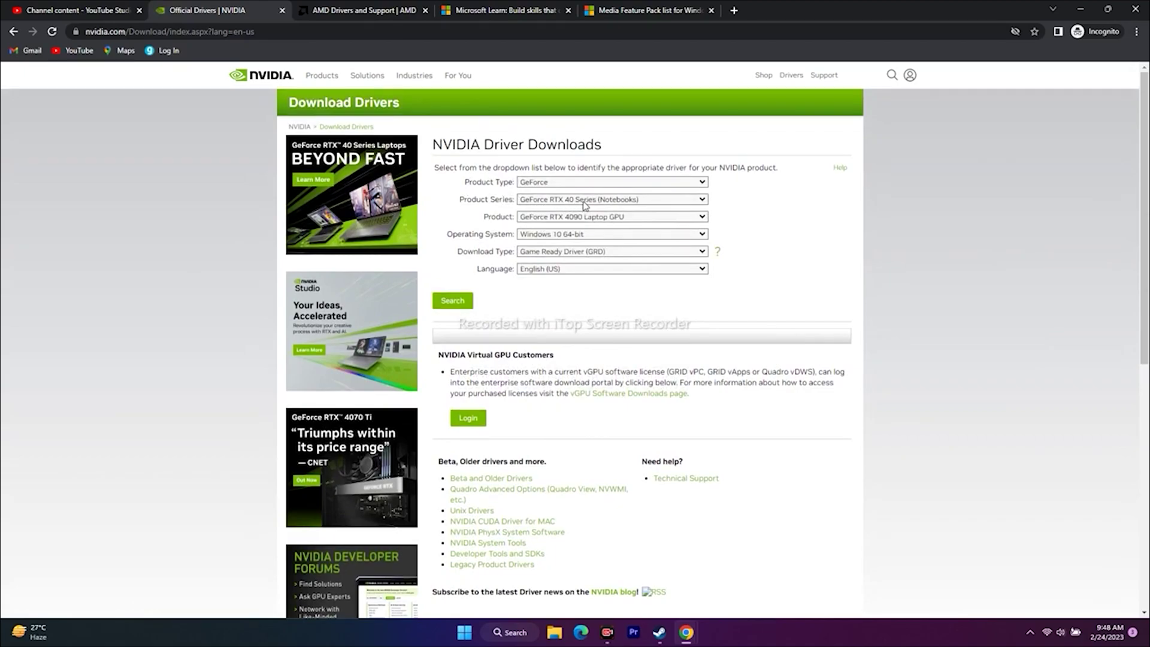
left_click(584, 238)
left_click(598, 256)
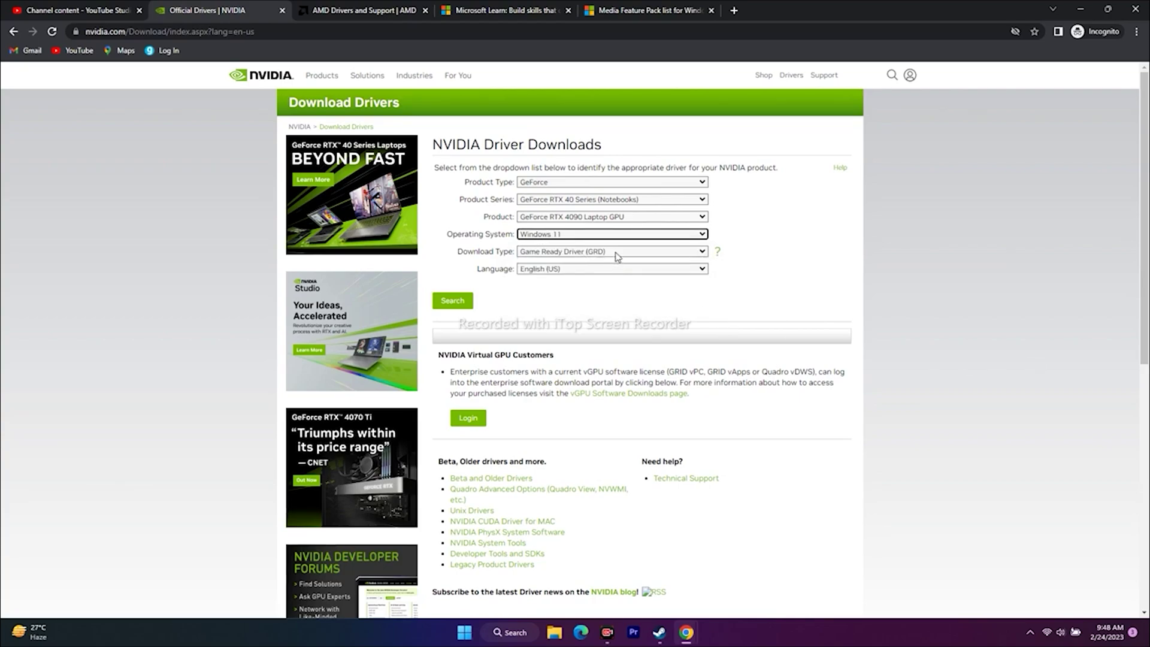
left_click(452, 300)
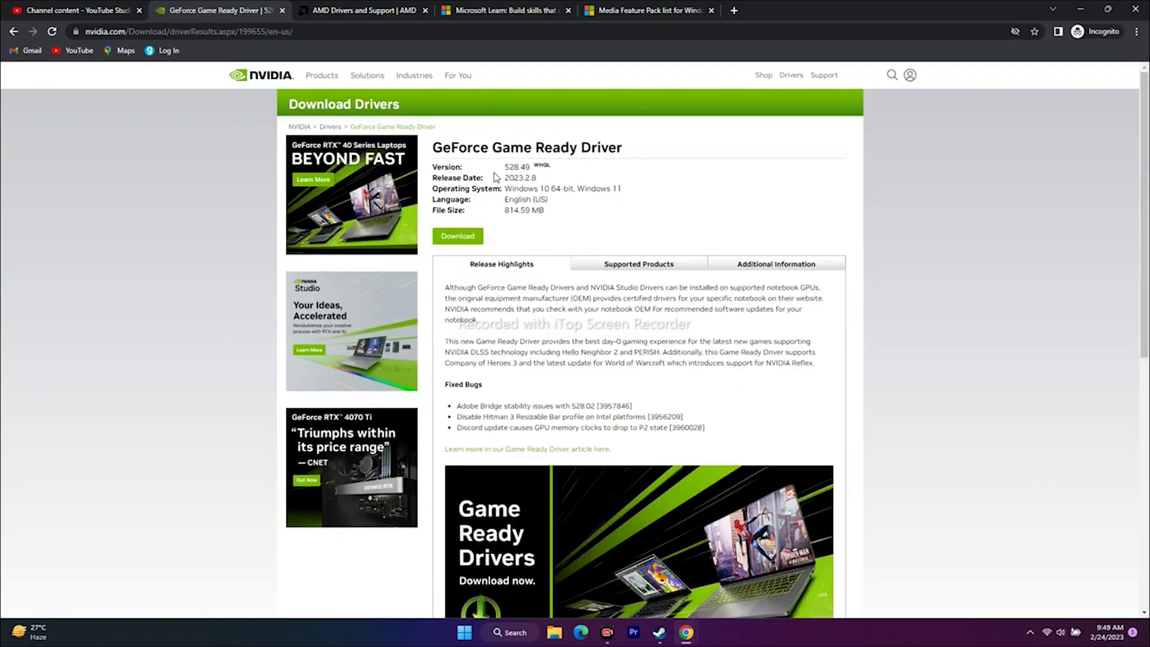
left_click_drag(506, 168, 528, 169)
left_click(590, 175)
- On AMD's support page, select Graphics, AMD Radeon RX 6000 Series, RX 6800 Series and RX 6800, and submit the selection
left_click(348, 7)
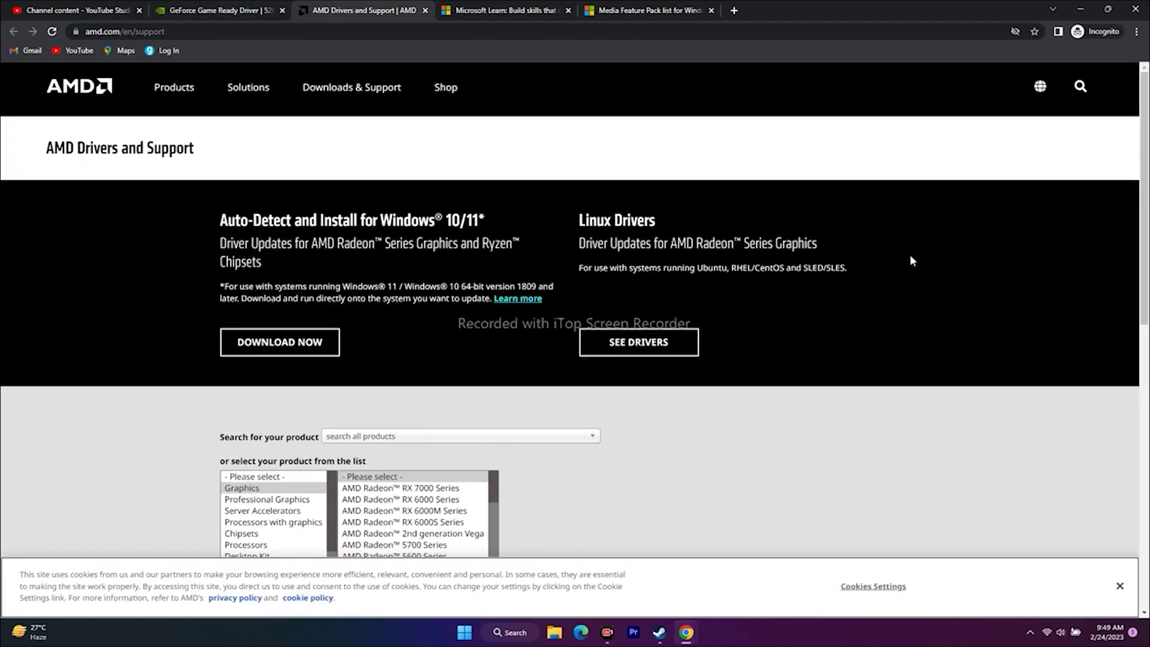
scroll(909, 258, "down", 2)
scroll(908, 256, "down", 1)
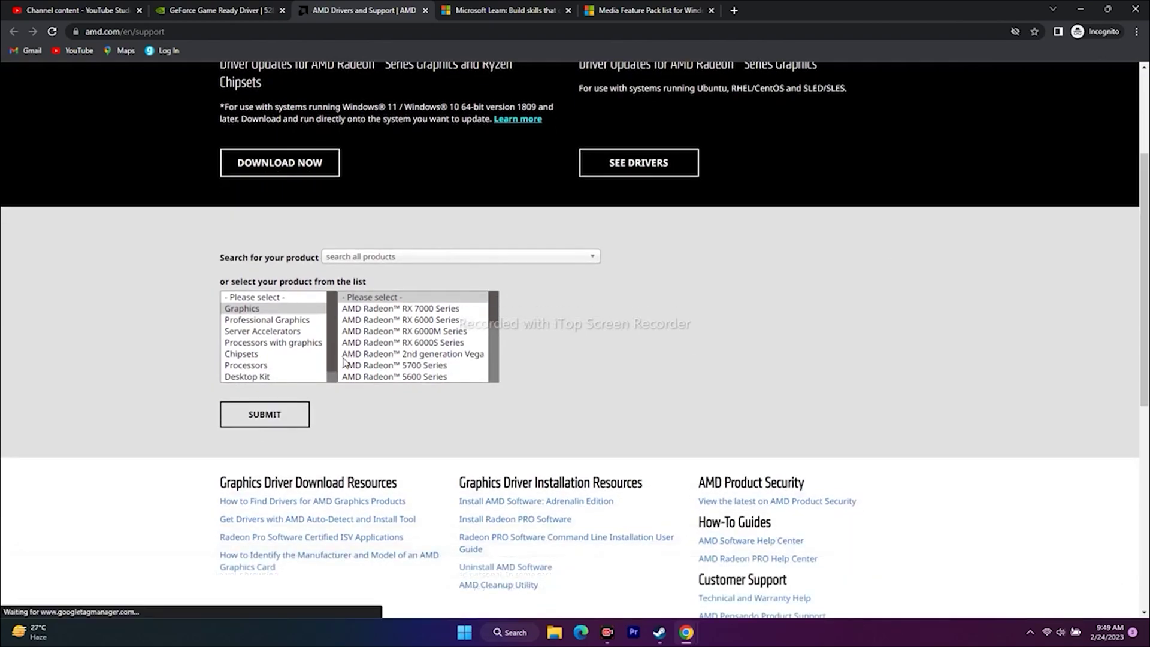
left_click(271, 309)
left_click(368, 322)
left_click(566, 320)
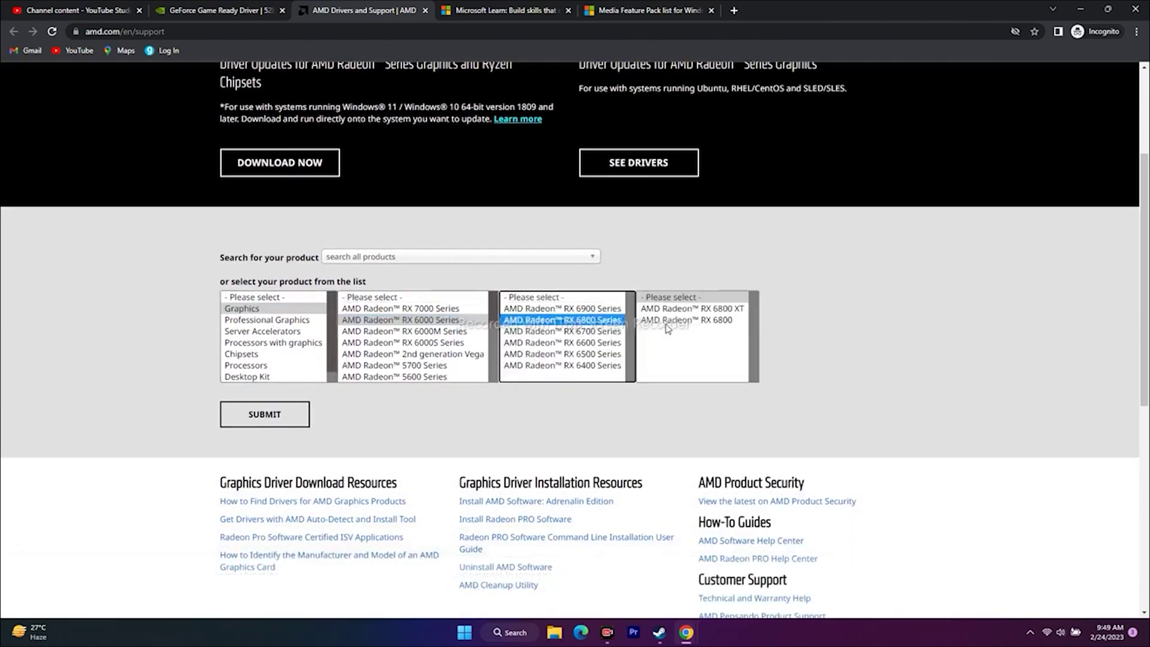
left_click(666, 321)
left_click(295, 418)
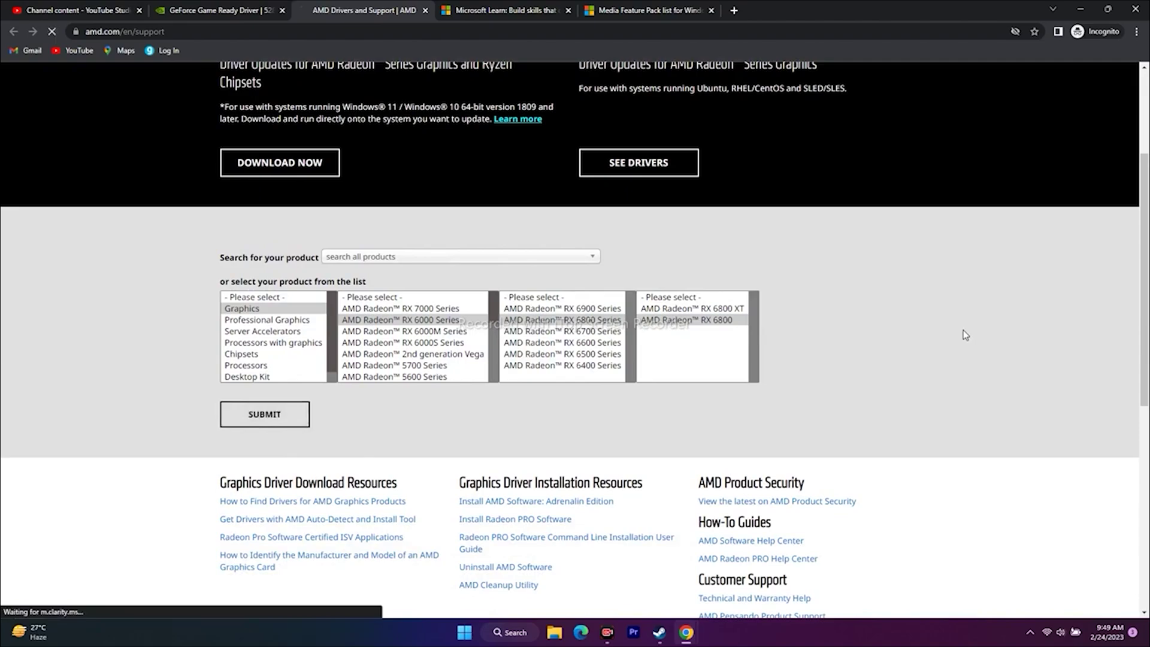
- Examine the Windows 11 and Windows 10 64-Bit Edition driver downloads for the Radeon RX 6800
scroll(1049, 292, "down", 3)
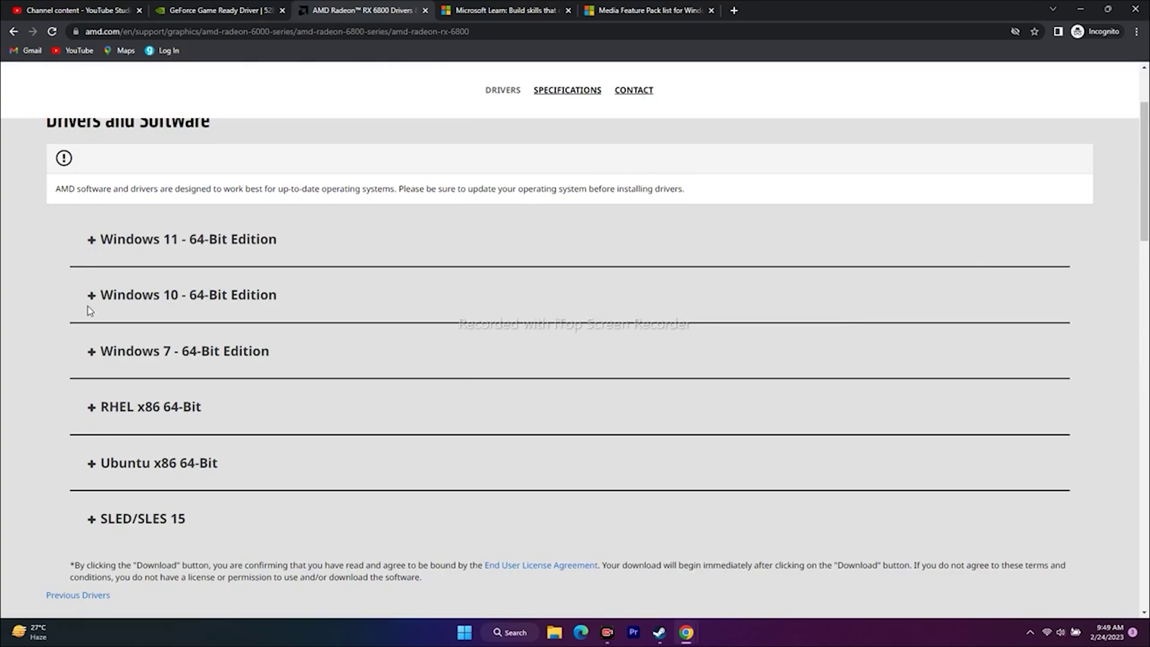
left_click(93, 242)
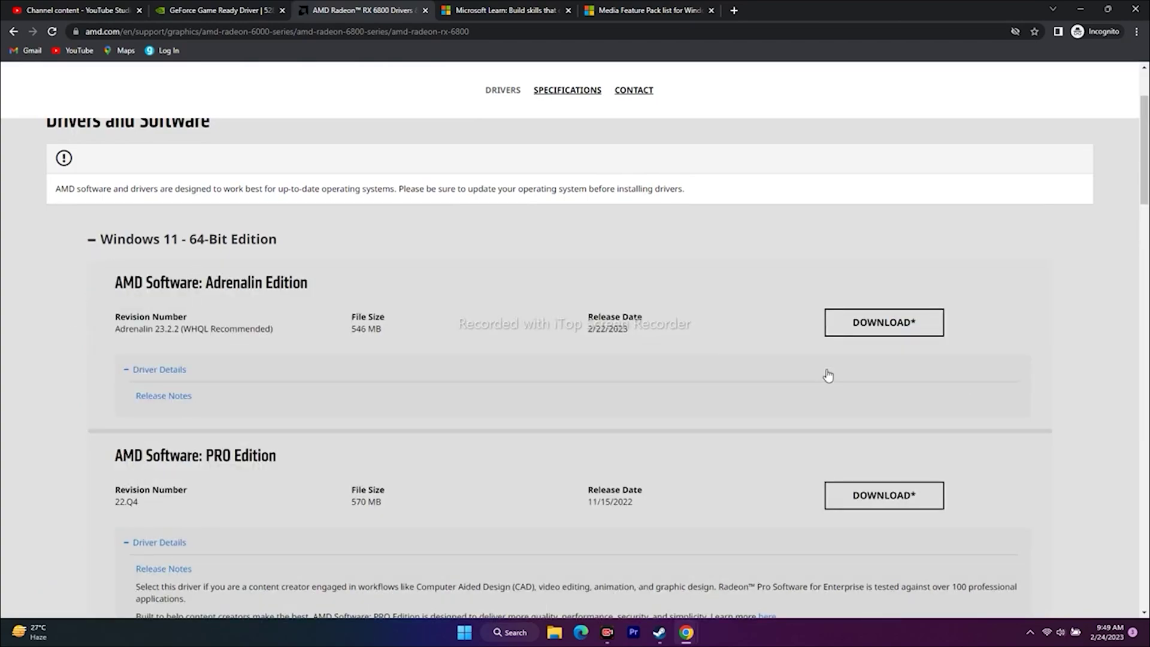
left_click(93, 241)
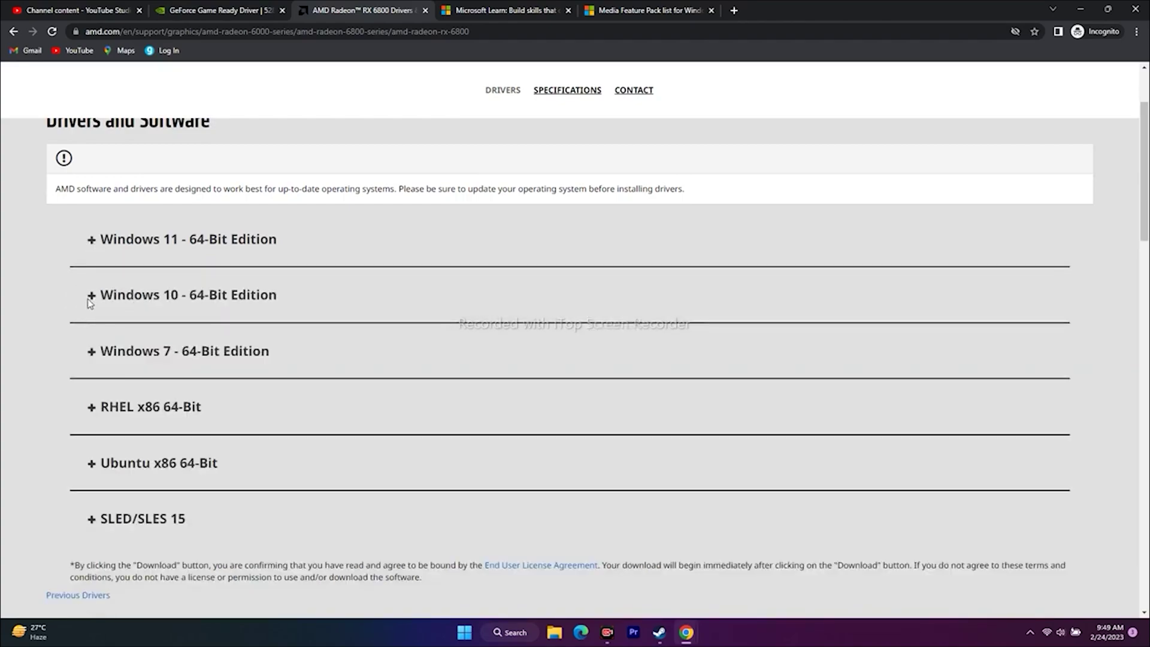
left_click(90, 299)
left_click(94, 302)
- Open the Google home page in place of the Microsoft Learn site
left_click(504, 7)
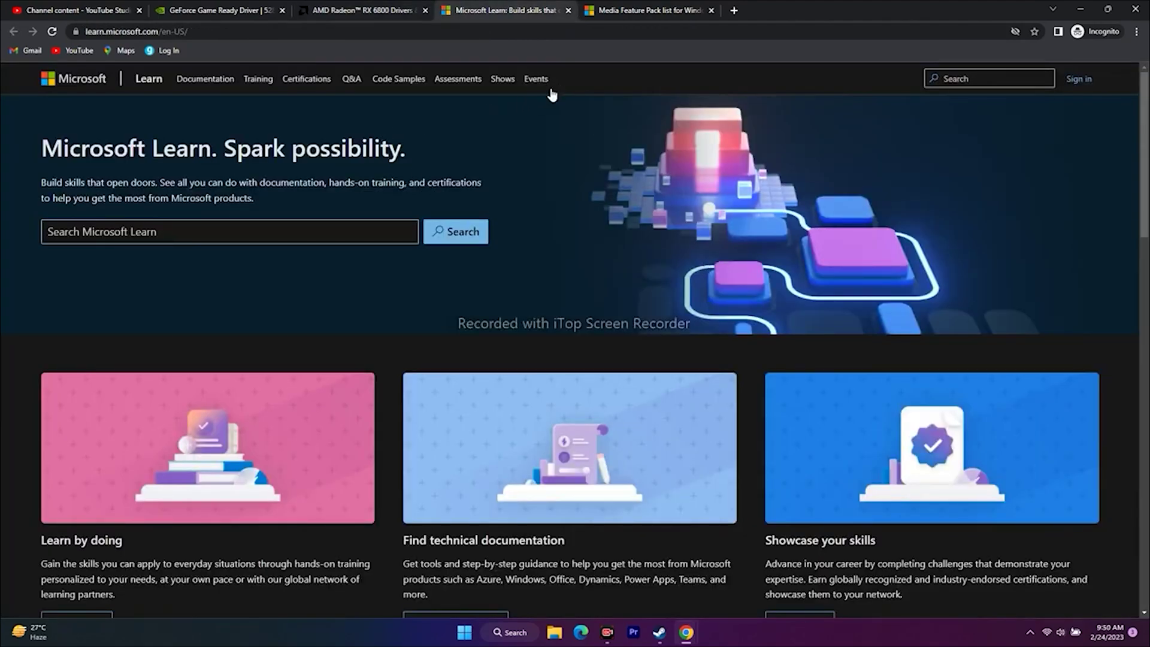
left_click(273, 31)
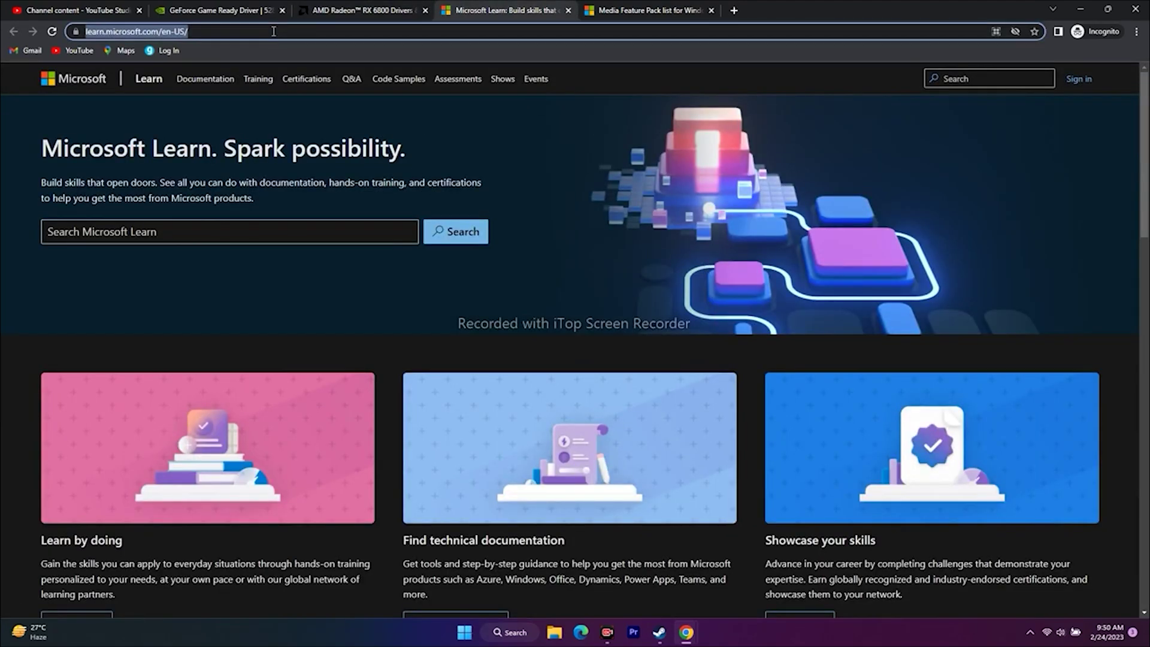
type("GOGLE")
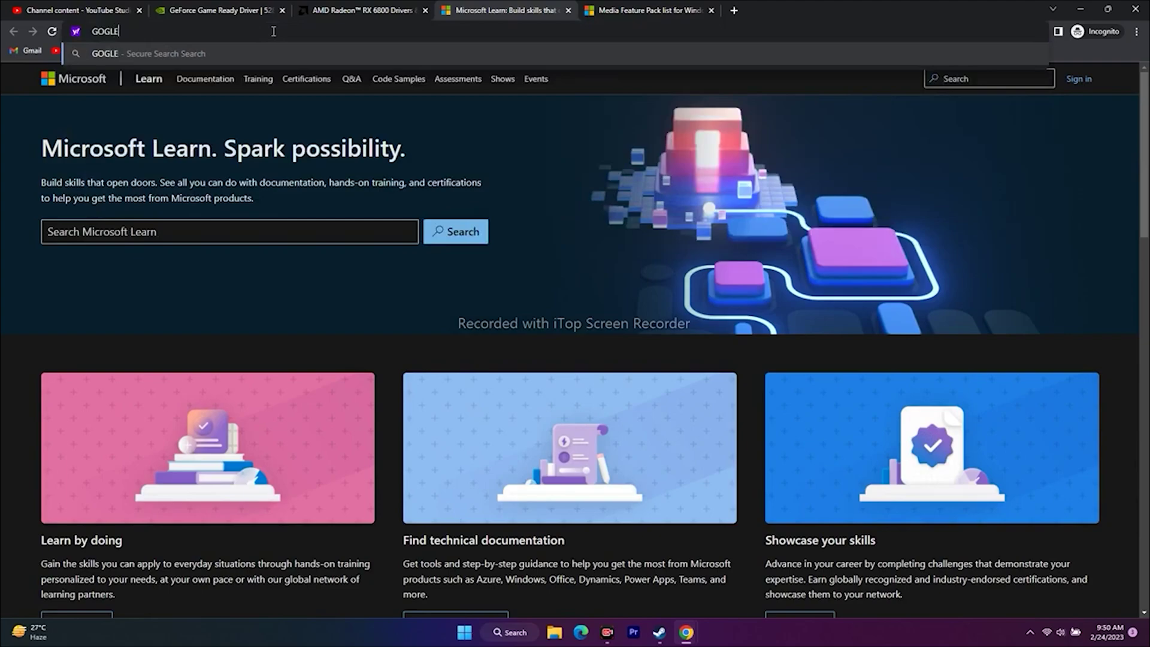
key("Return")
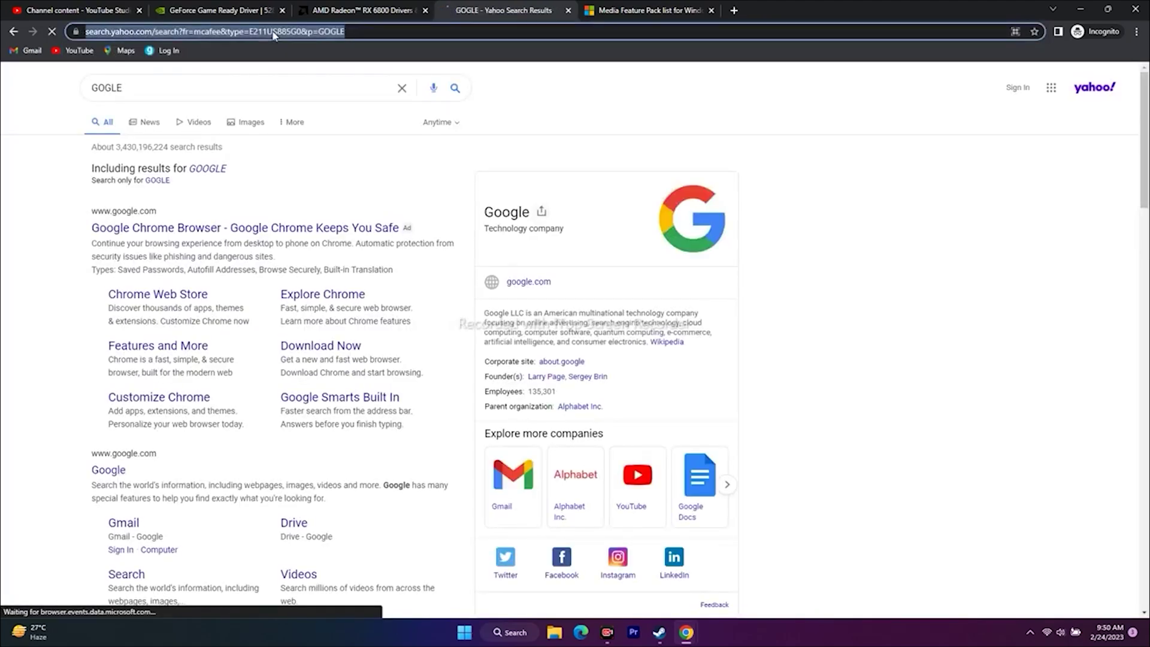
type("GOOGLE")
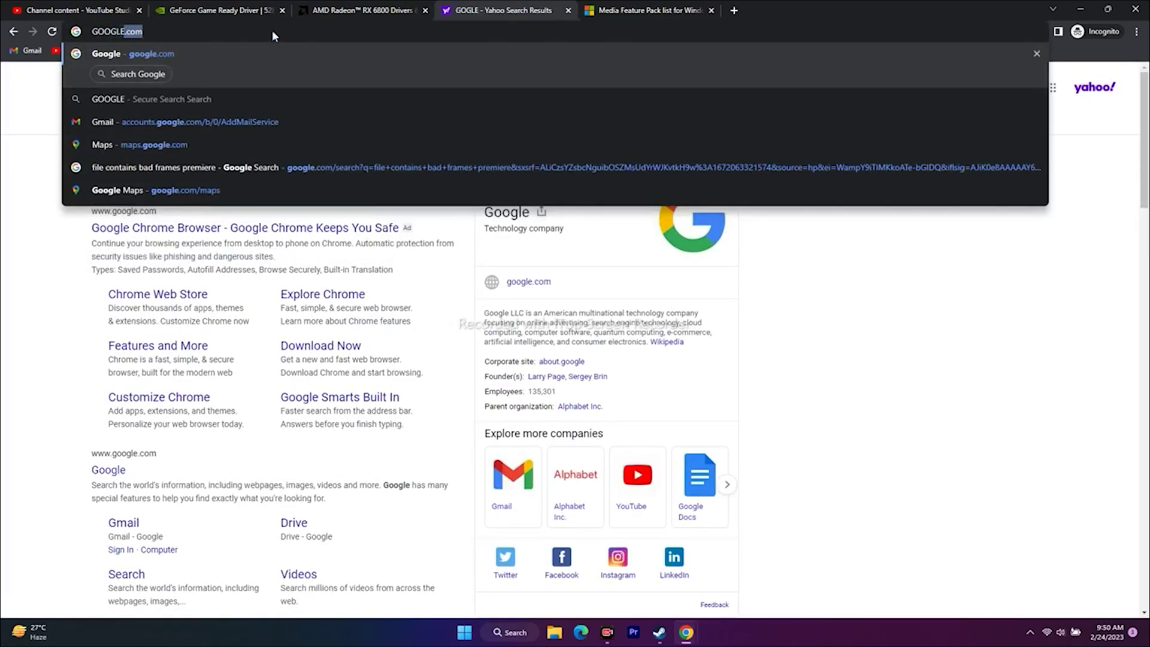
key("Return")
- Search for "microsoft visual c++ download", open the latest supported Visual C++ Redistributable page, review its download links, and minimize Chrome
type("MI")
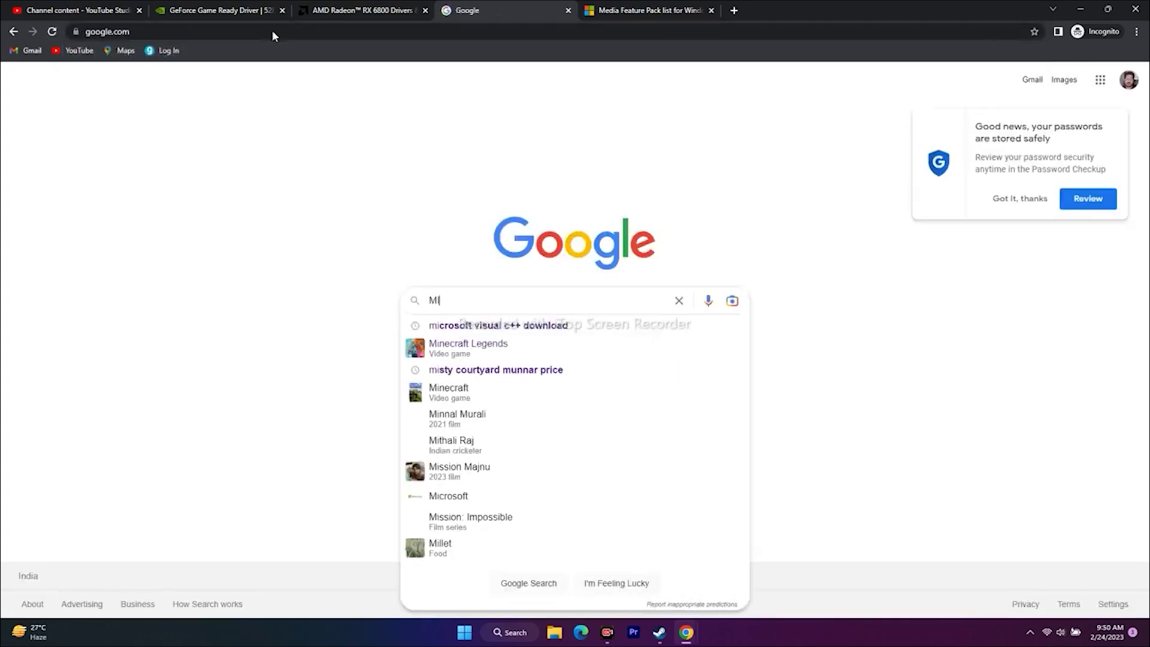
key("Down")
key("Return")
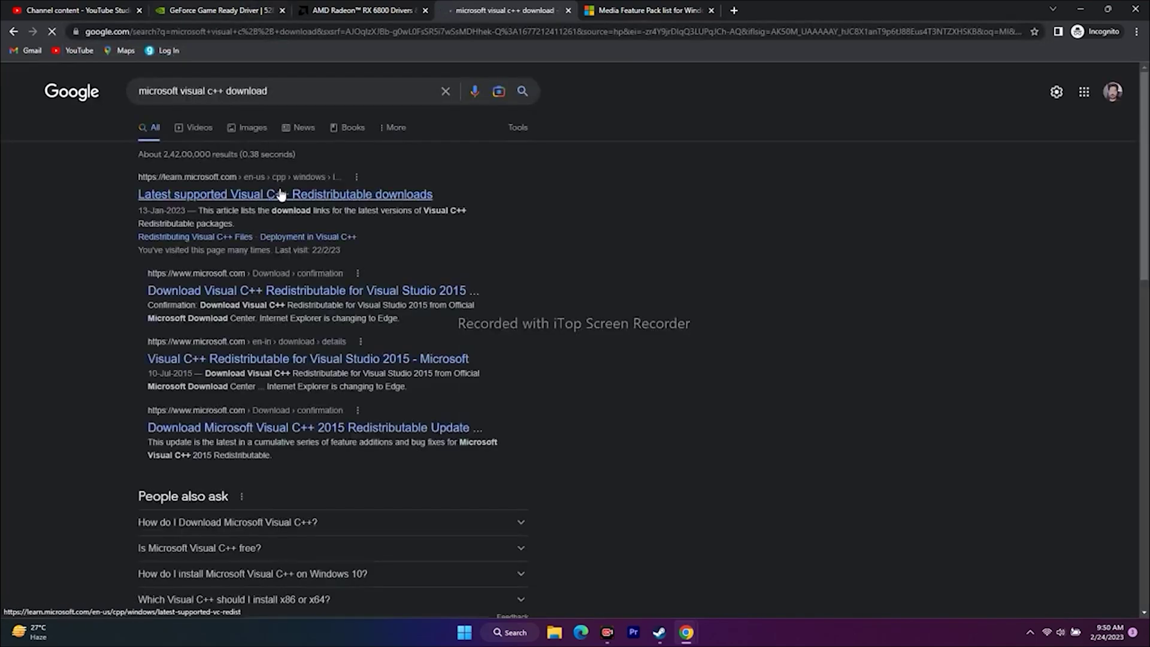
left_click(281, 194)
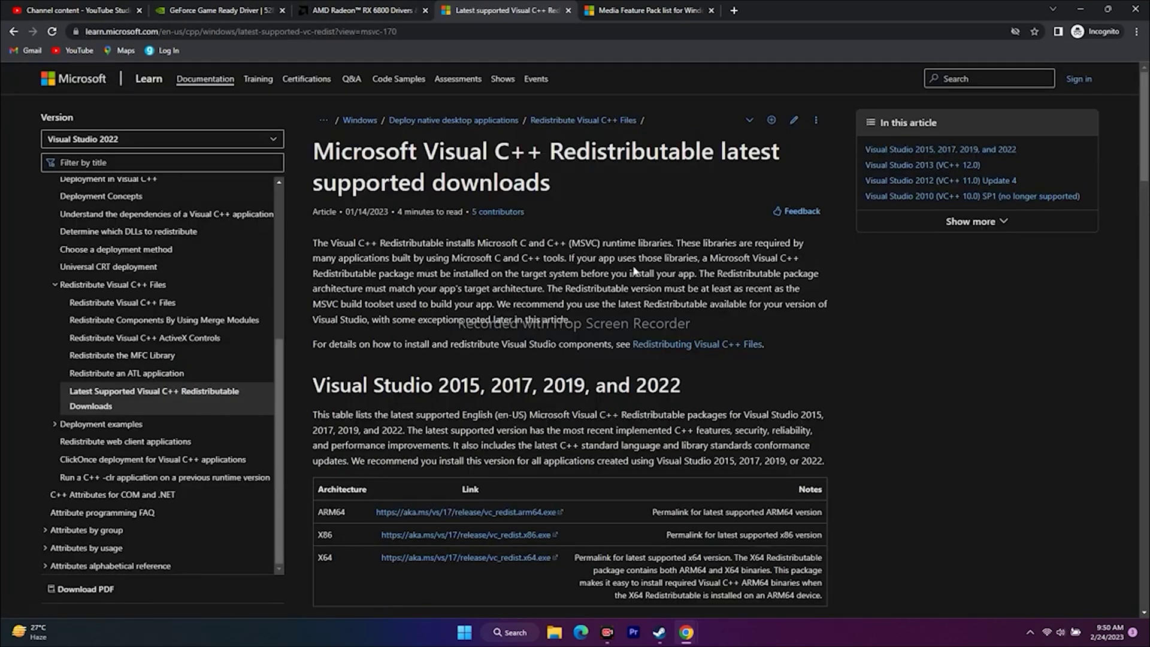
scroll(960, 377, "down", 2)
scroll(961, 377, "up", 2)
scroll(958, 322, "down", 2)
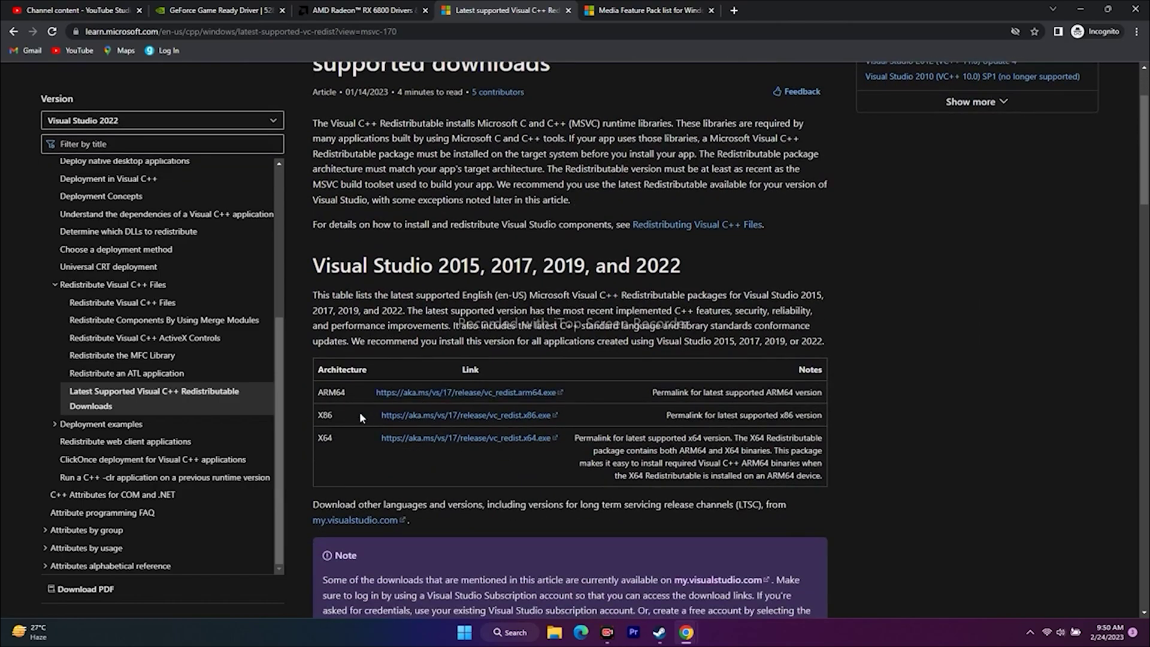
left_click(1073, 3)
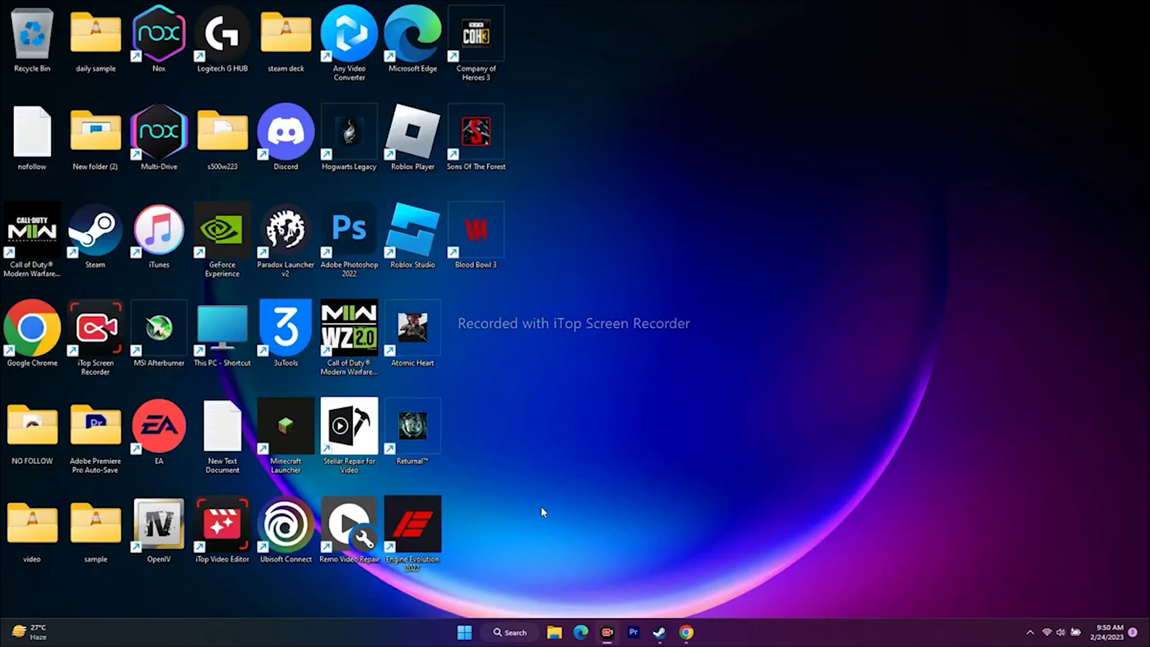
- Open the About page in Windows Settings, check the system type under Device specifications, and close Settings
left_click(508, 632)
type("SETTINGS")
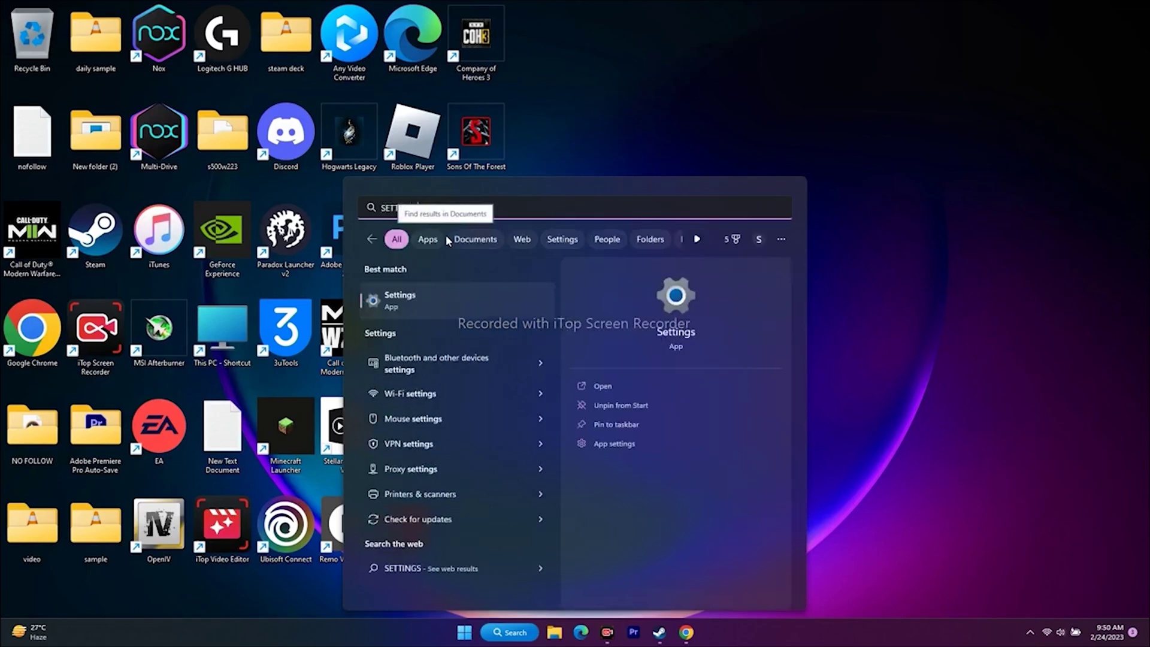
left_click(418, 288)
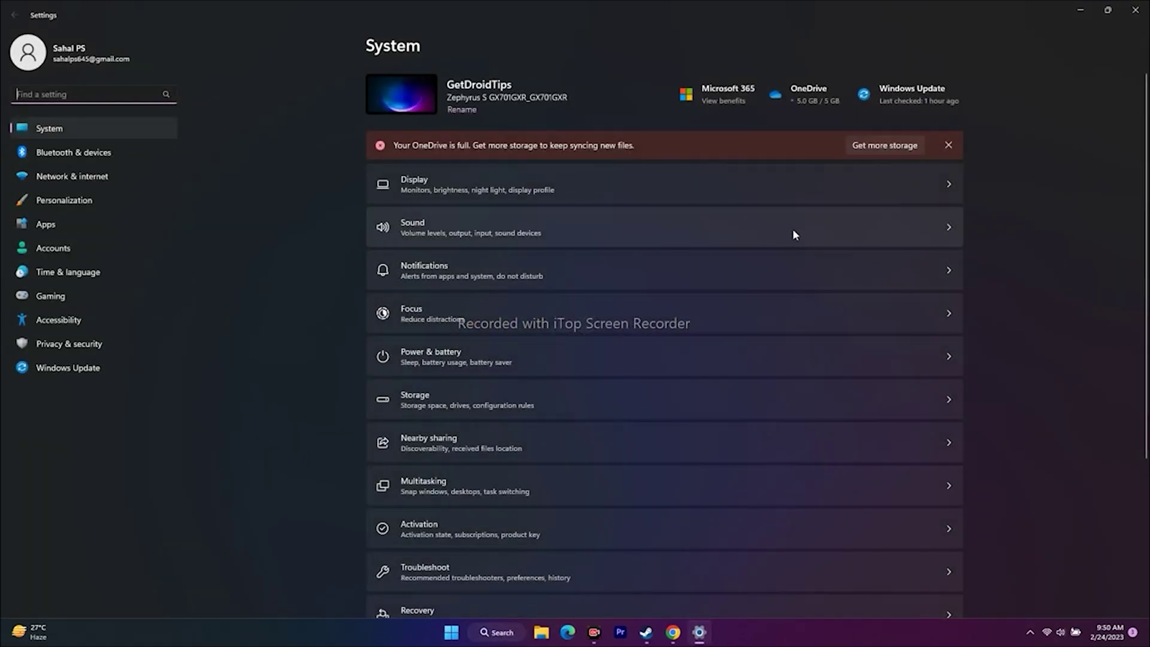
scroll(792, 230, "down", 4)
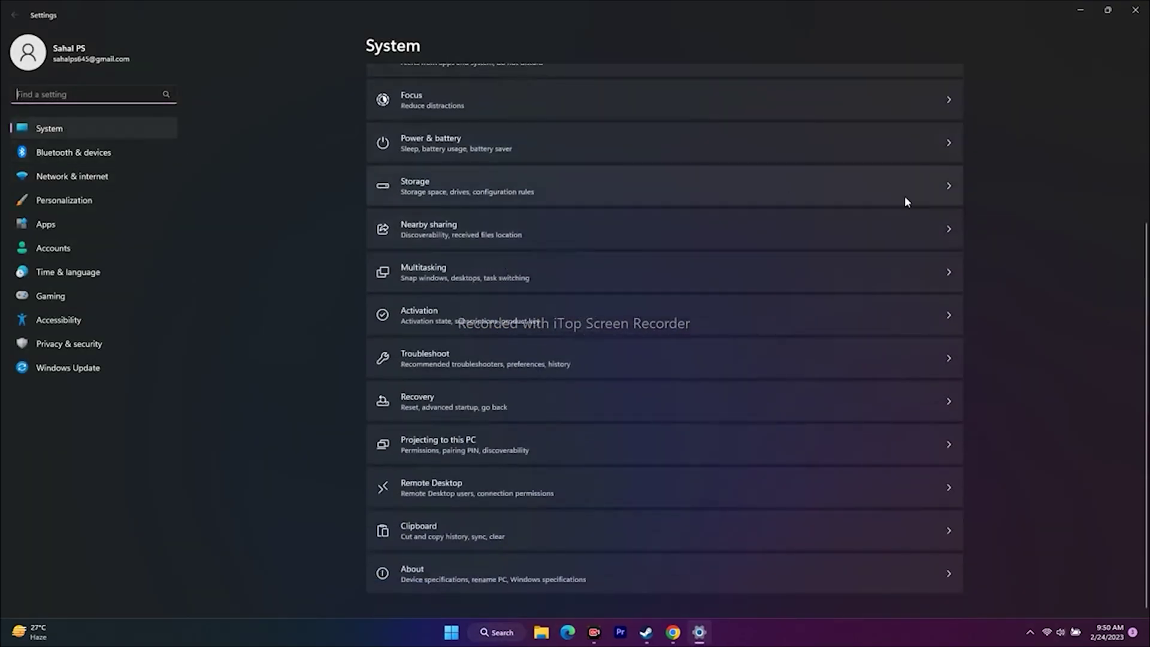
left_click(410, 570)
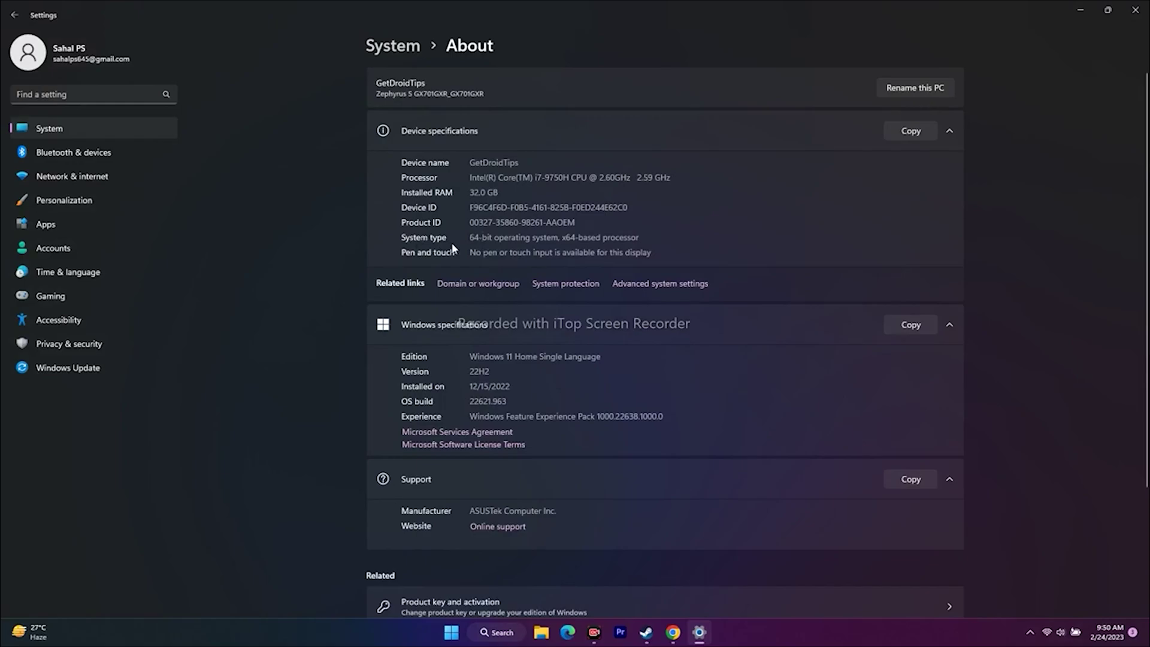
left_click_drag(475, 237, 654, 235)
left_click(572, 238)
left_click(1135, 10)
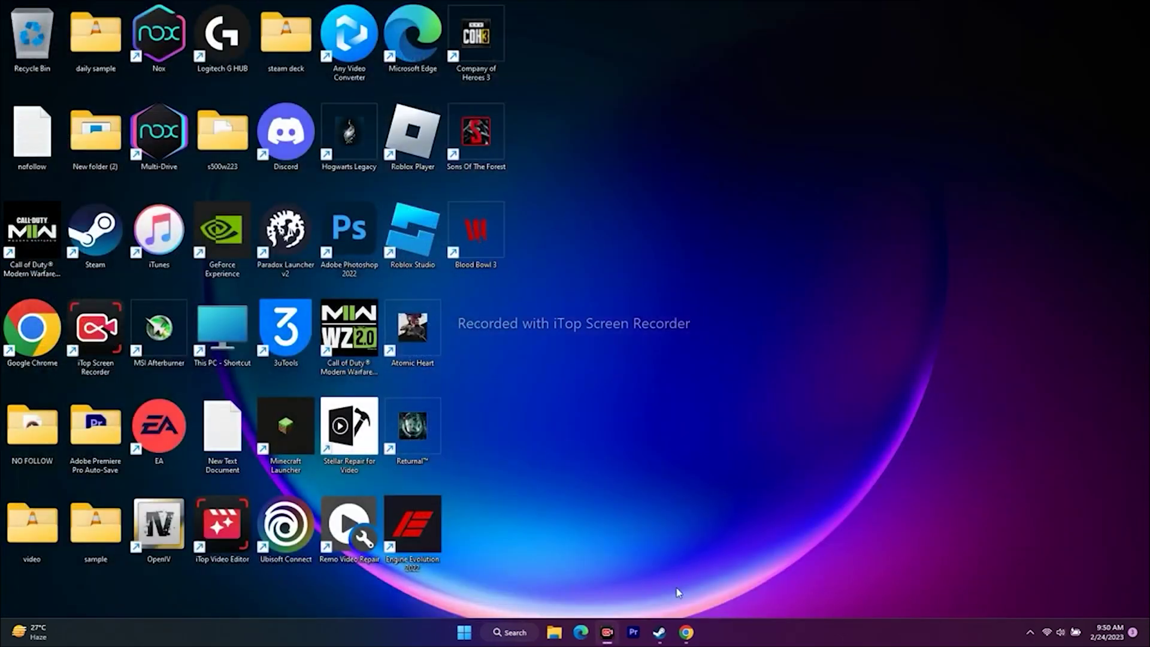
- Revisit the Visual C++ Redistributable download links in Chrome and minimize the browser
mouse_move(686, 632)
left_click(737, 560)
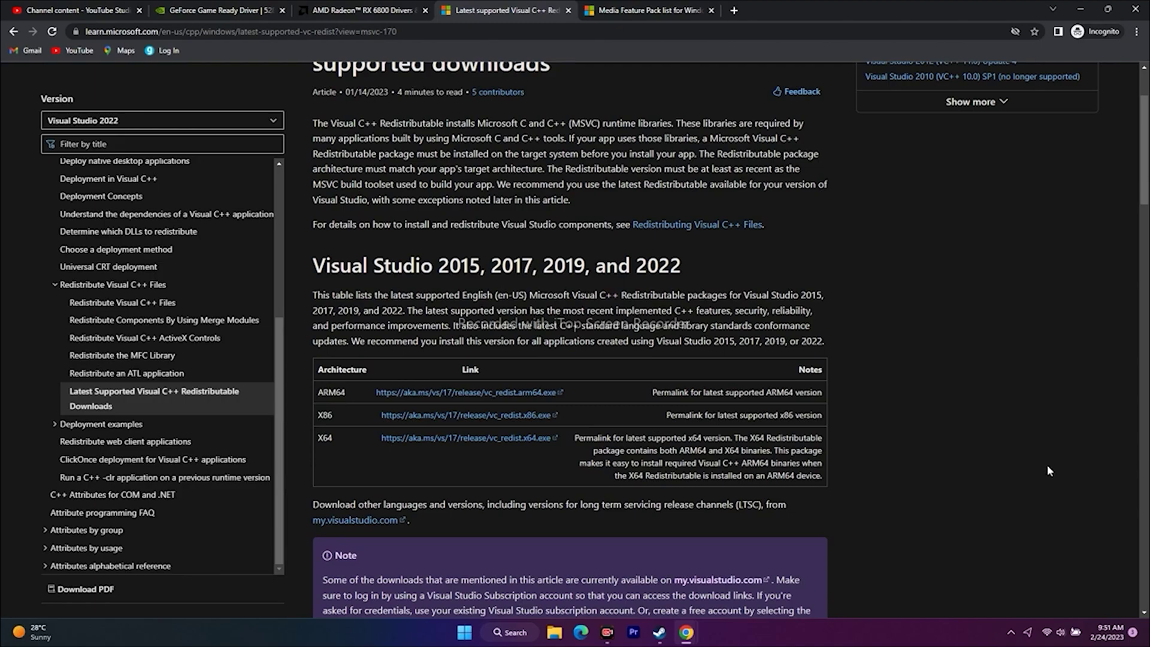
left_click(1080, 9)
- Open Windows Settings and go to the Windows Update page to check for available updates
left_click(509, 632)
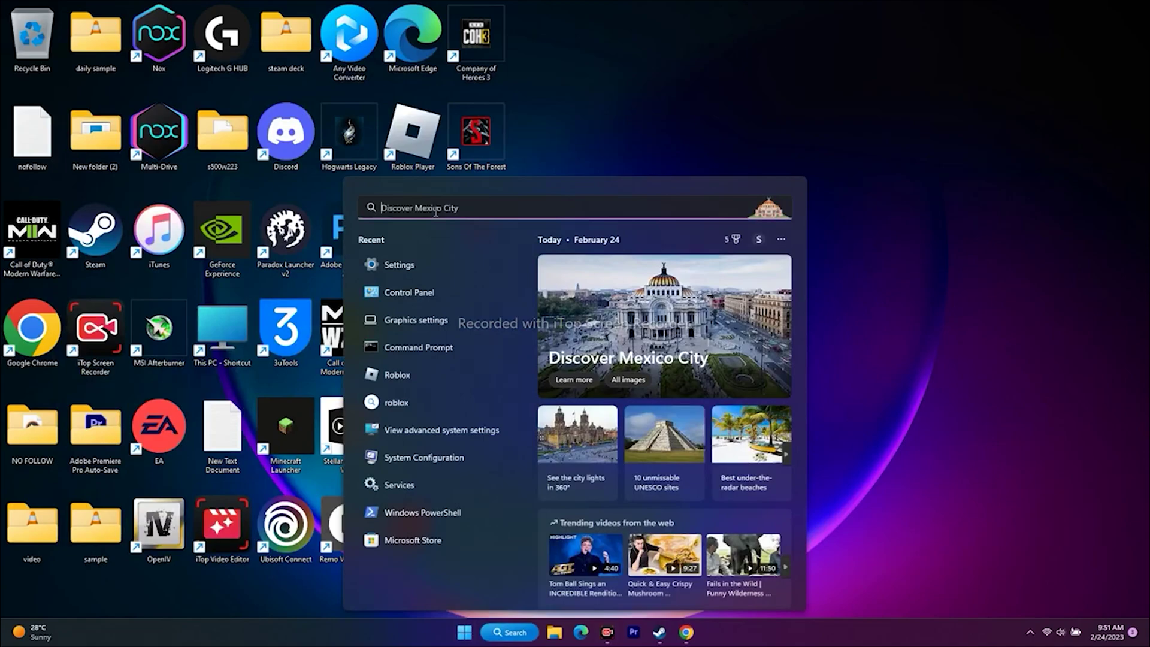
left_click(423, 261)
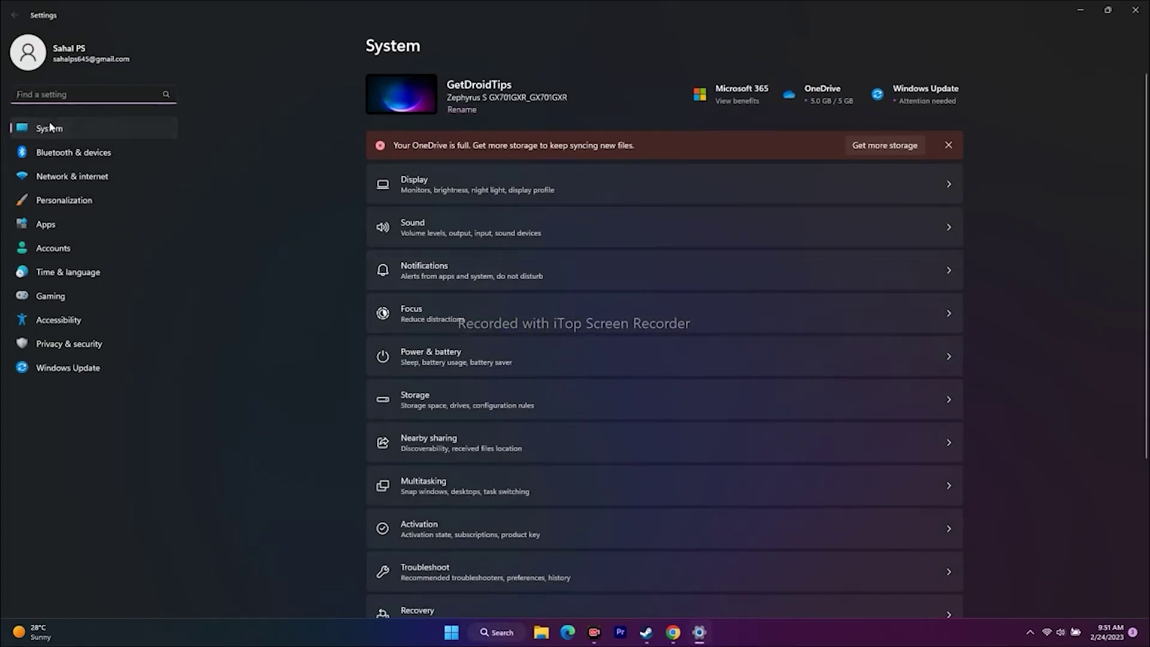
left_click(64, 369)
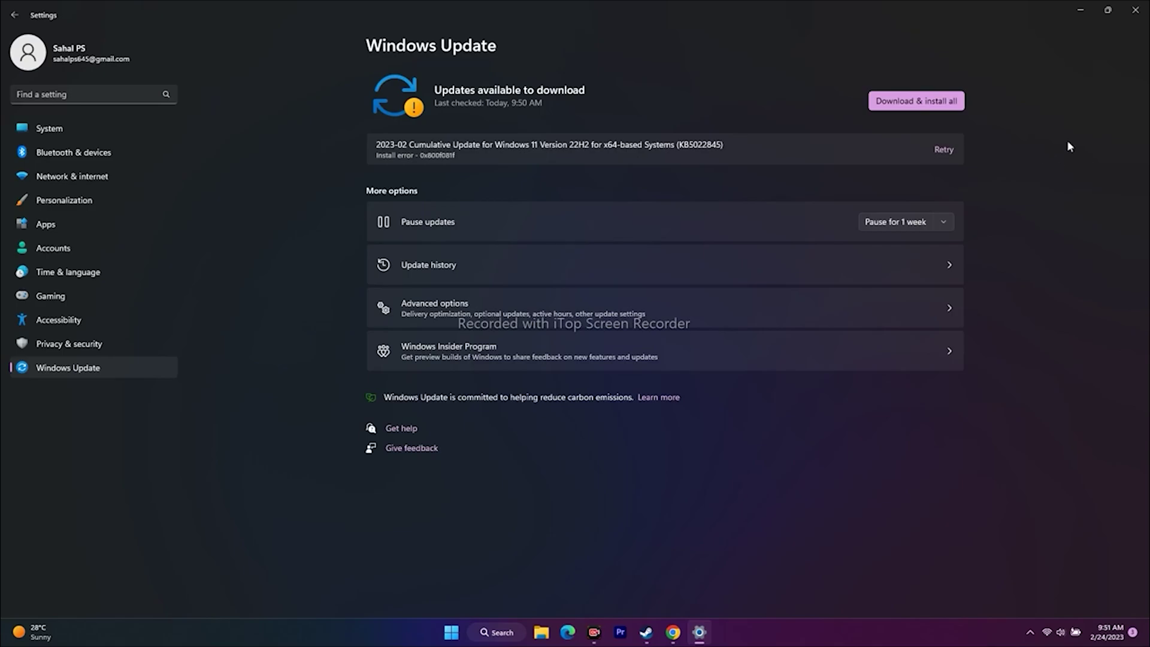
- Close Settings, view the Sons Of The Forest library page in Steam, and minimize Steam
left_click(1135, 10)
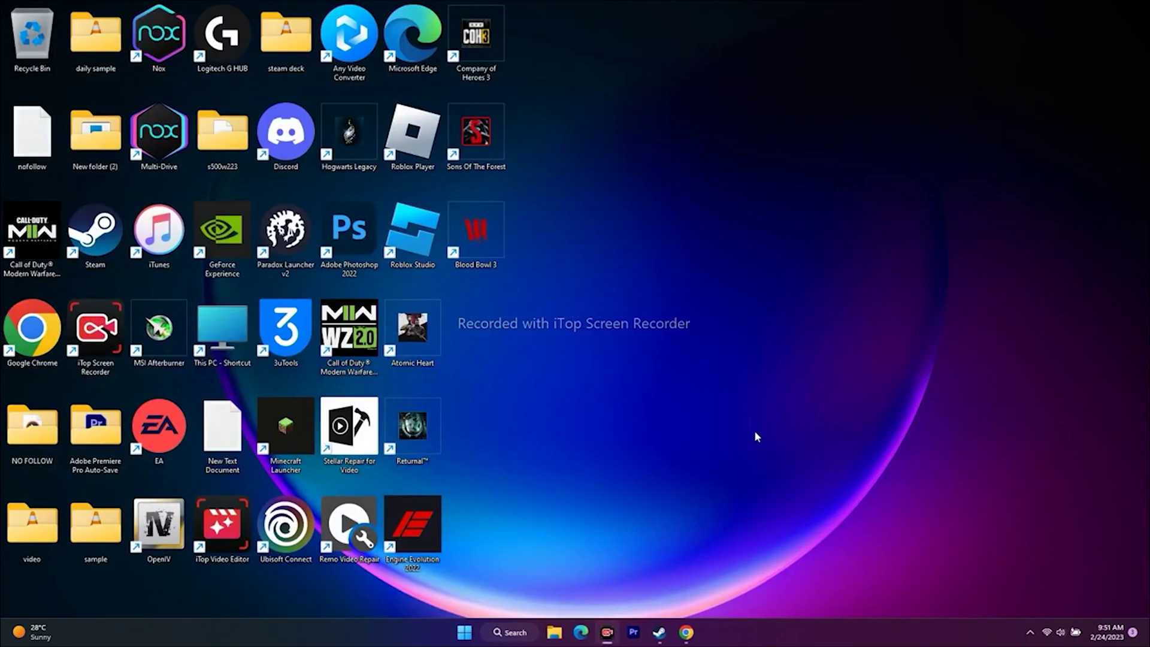
mouse_move(659, 632)
left_click(593, 566)
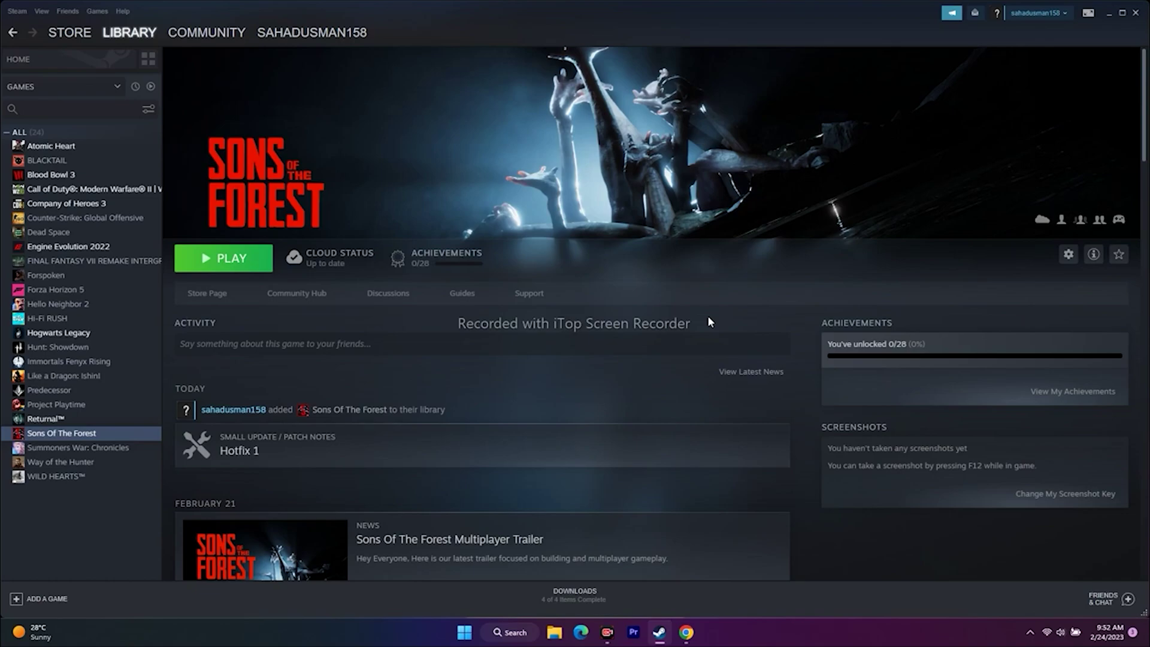
left_click(1105, 13)
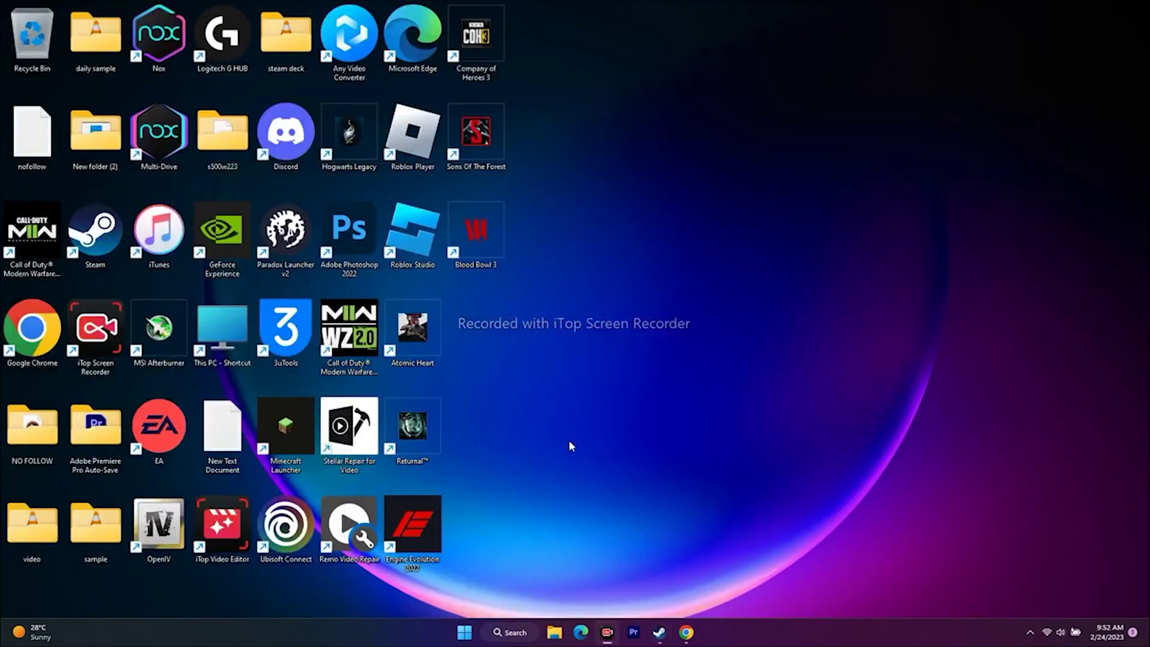
- Open Task Manager, maximize it, and look through the background processes for unneeded programs
right_click(466, 633)
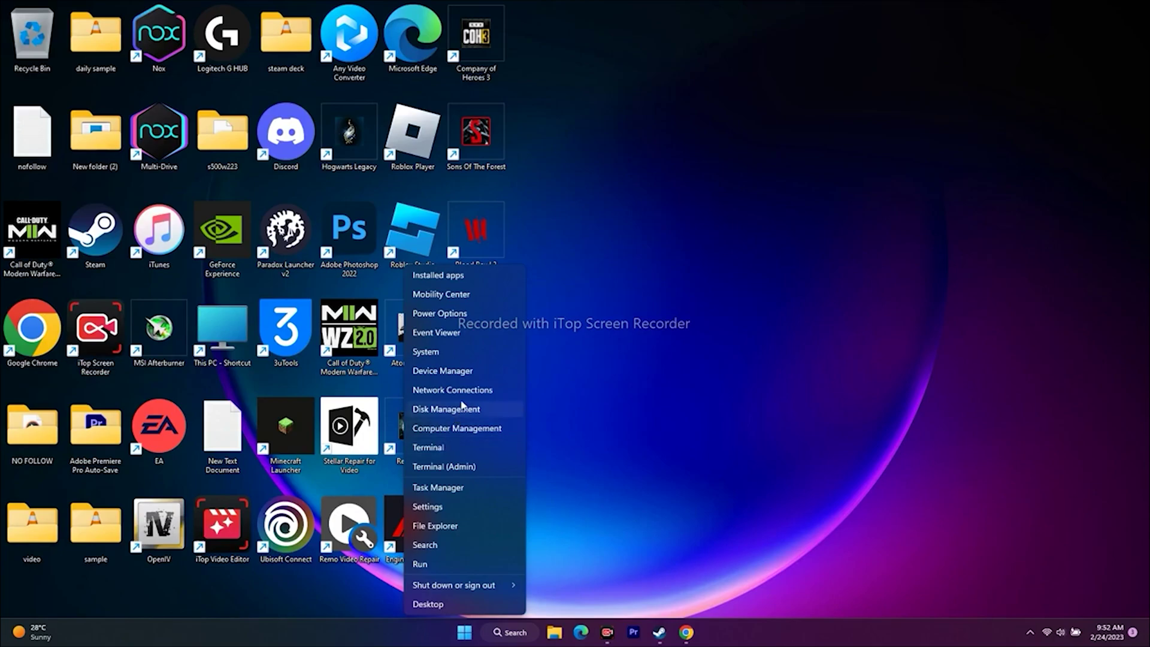
left_click(455, 486)
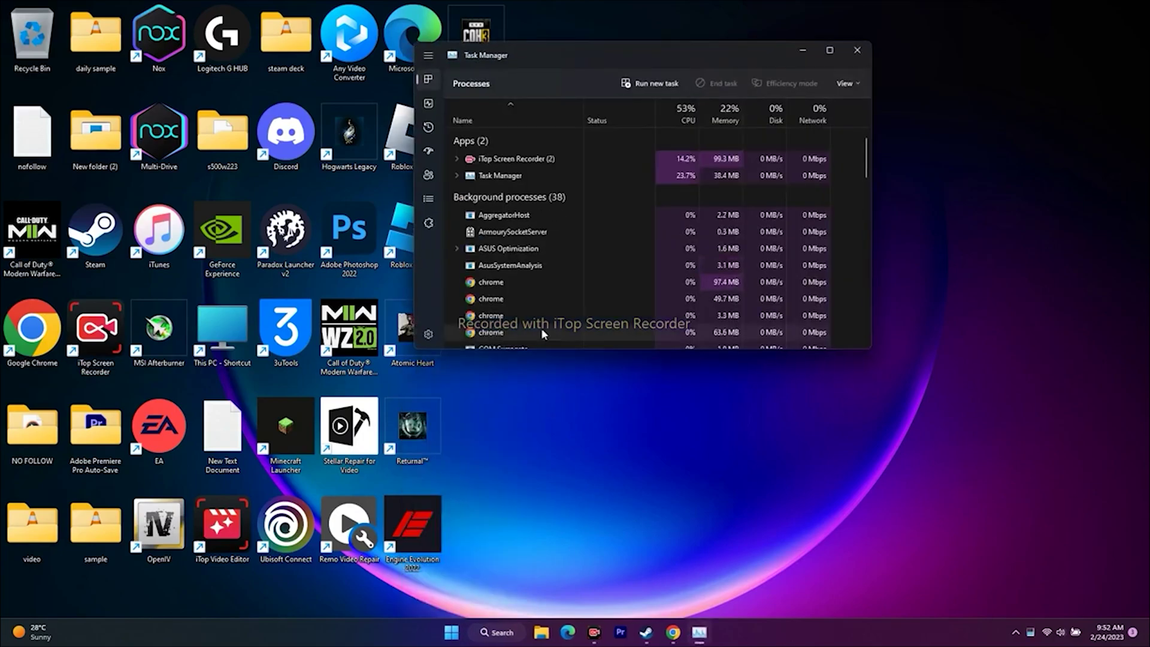
left_click(828, 53)
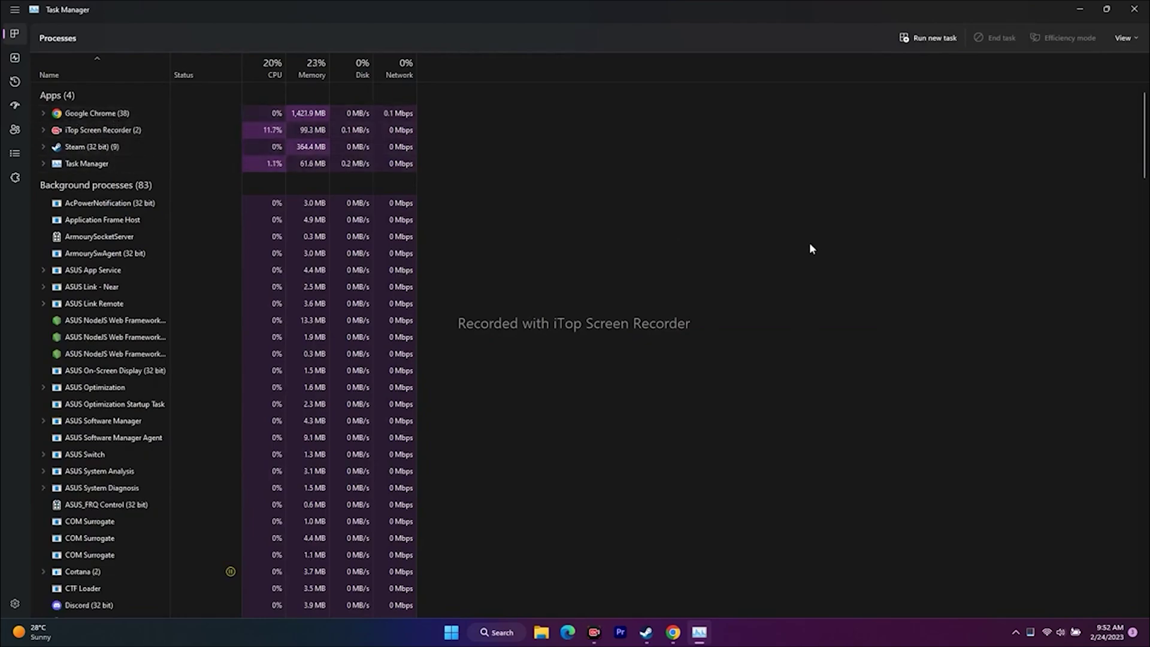
scroll(518, 292, "down", 1)
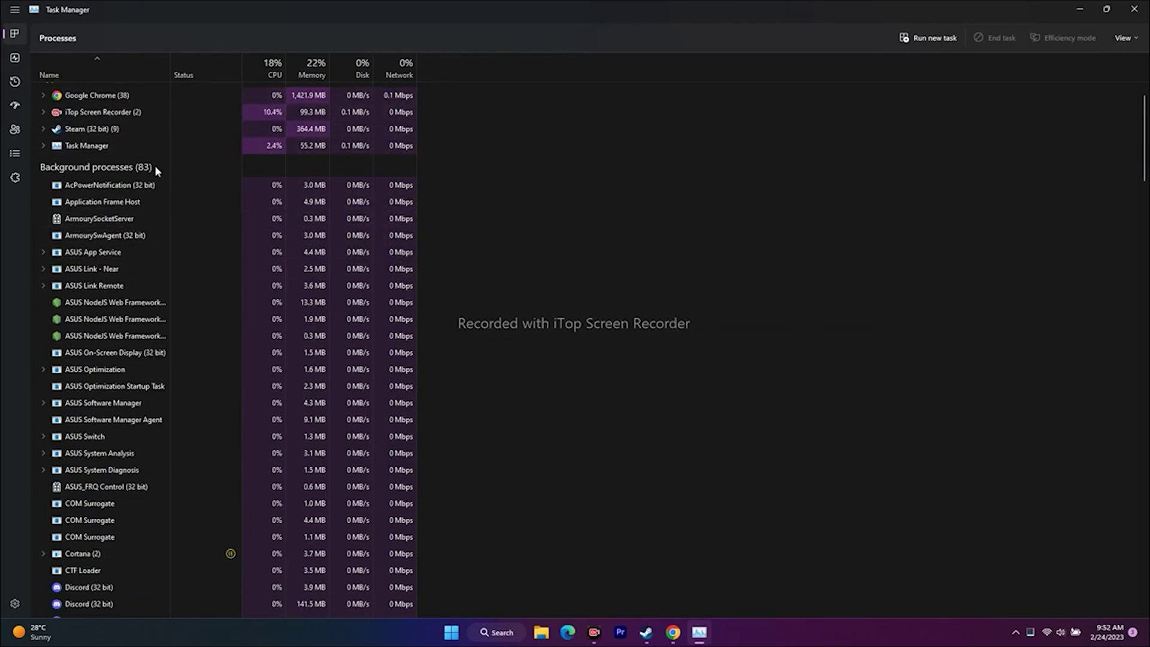
scroll(146, 303, "down", 5)
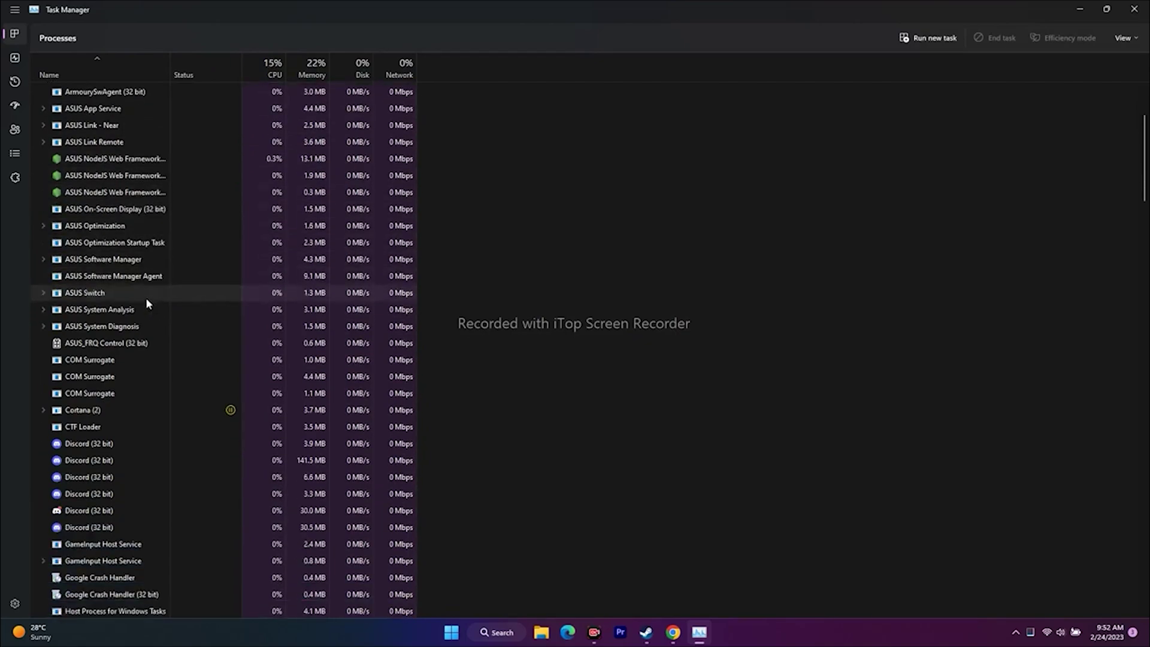
scroll(146, 303, "down", 5)
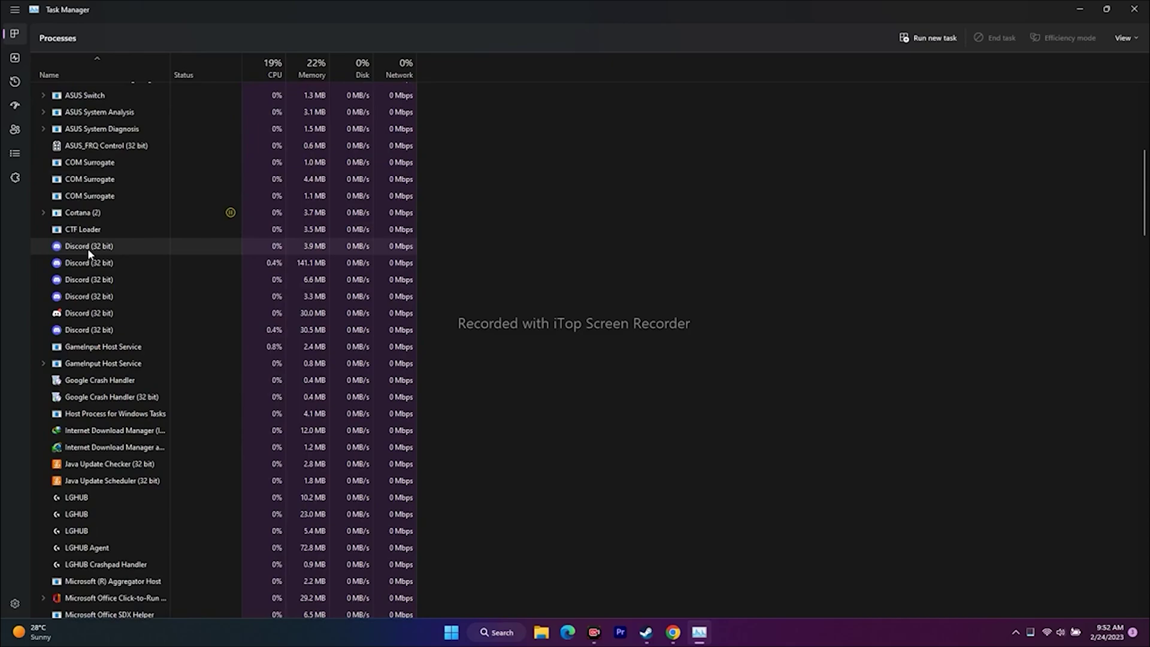
scroll(204, 326, "down", 1)
scroll(205, 325, "down", 2)
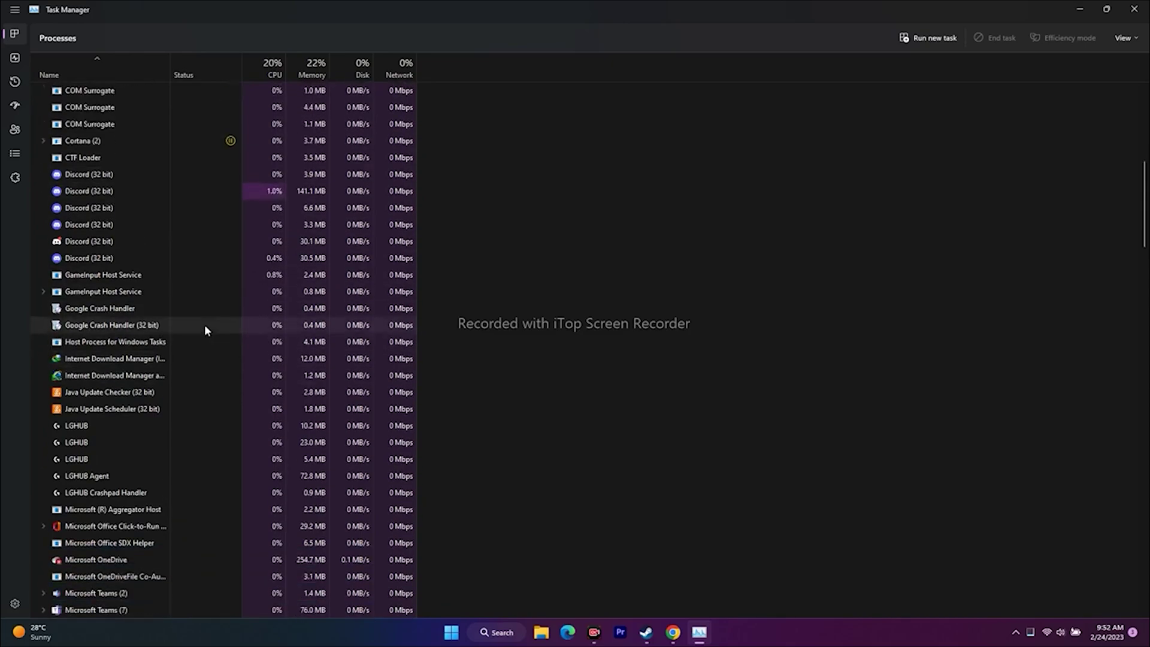
- End the first Discord (32 bit) task among the background processes
scroll(205, 330, "up", 3)
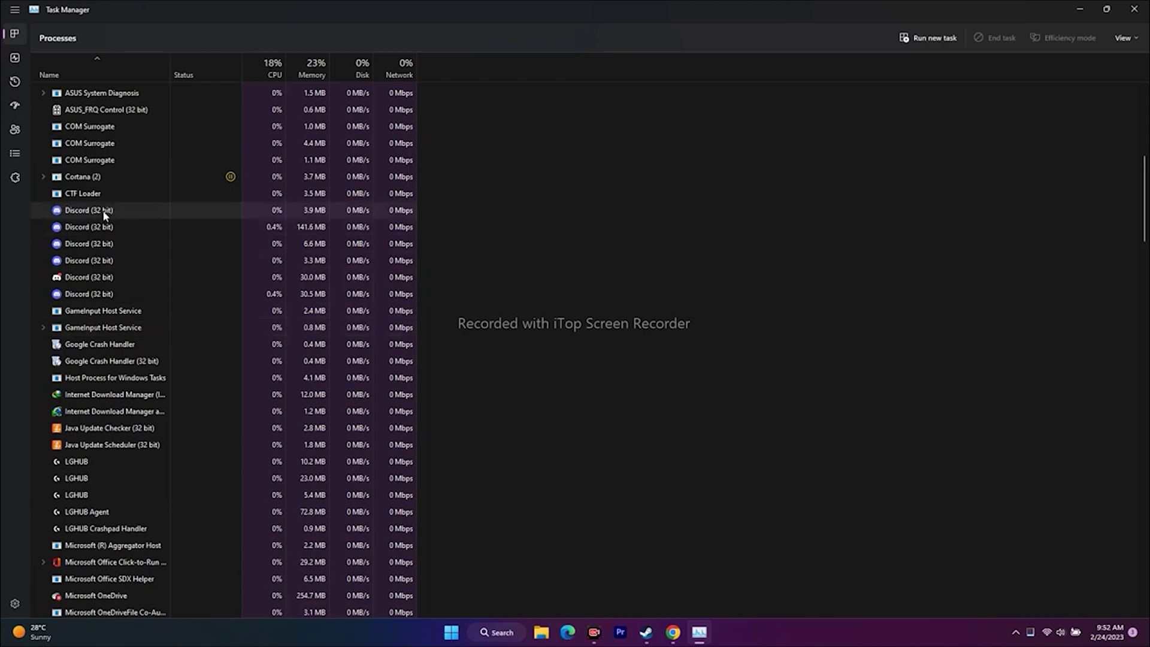
right_click(104, 214)
left_click(128, 223)
right_click(116, 214)
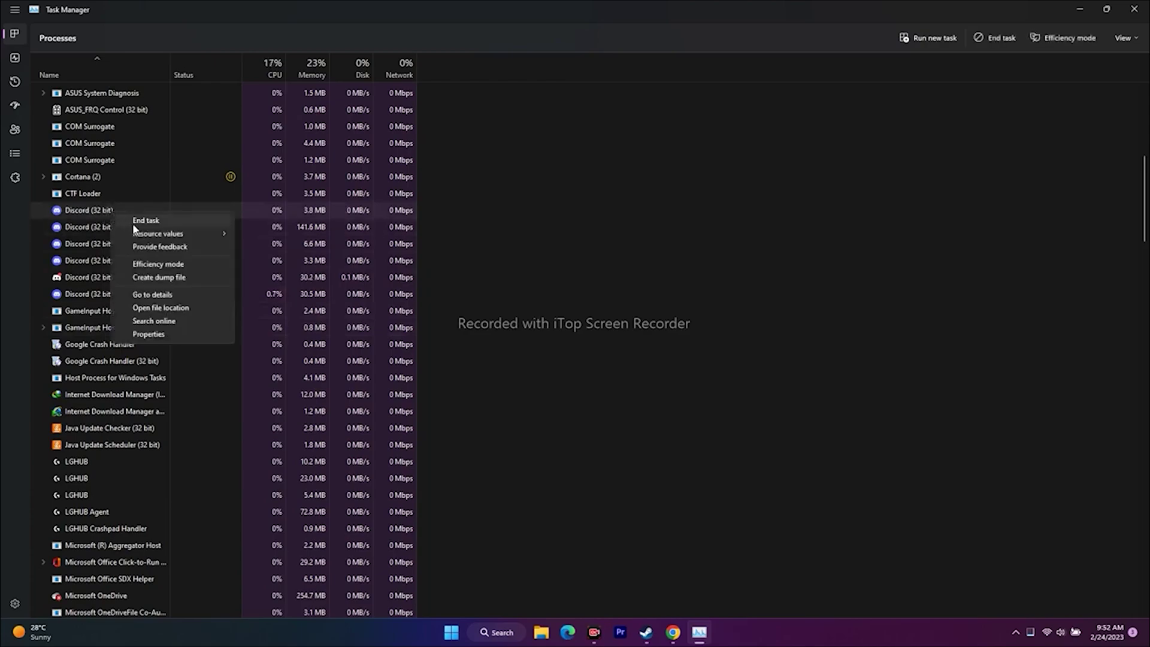
left_click(133, 221)
- Review the remaining background processes and close Task Manager
scroll(182, 293, "down", 8)
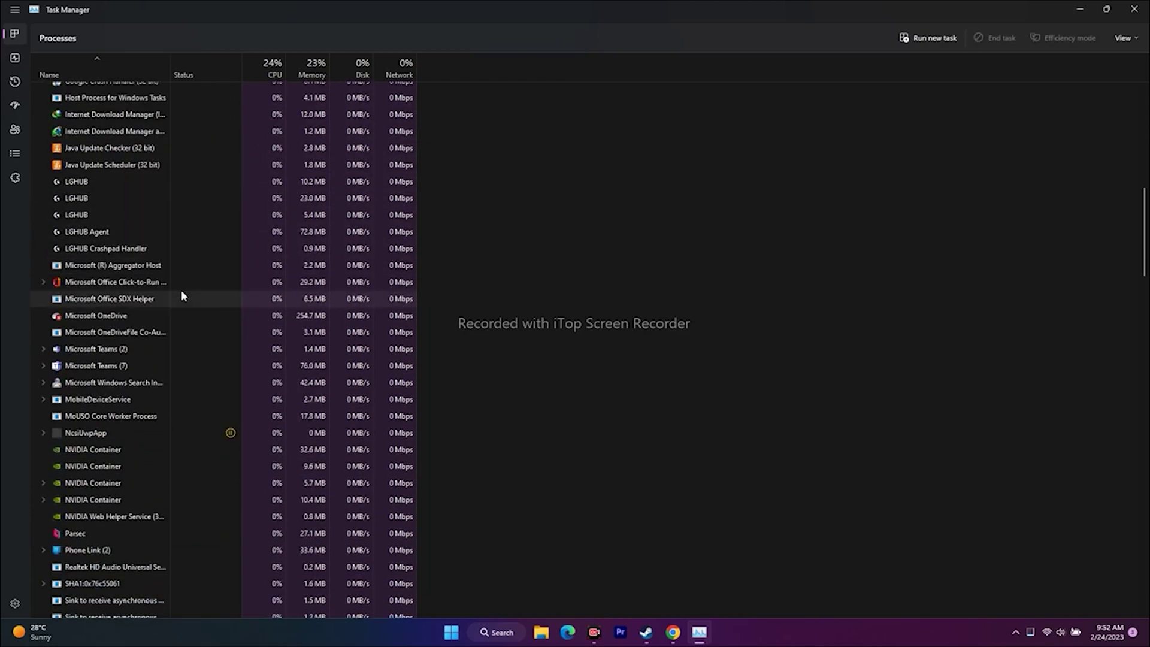
scroll(181, 293, "down", 7)
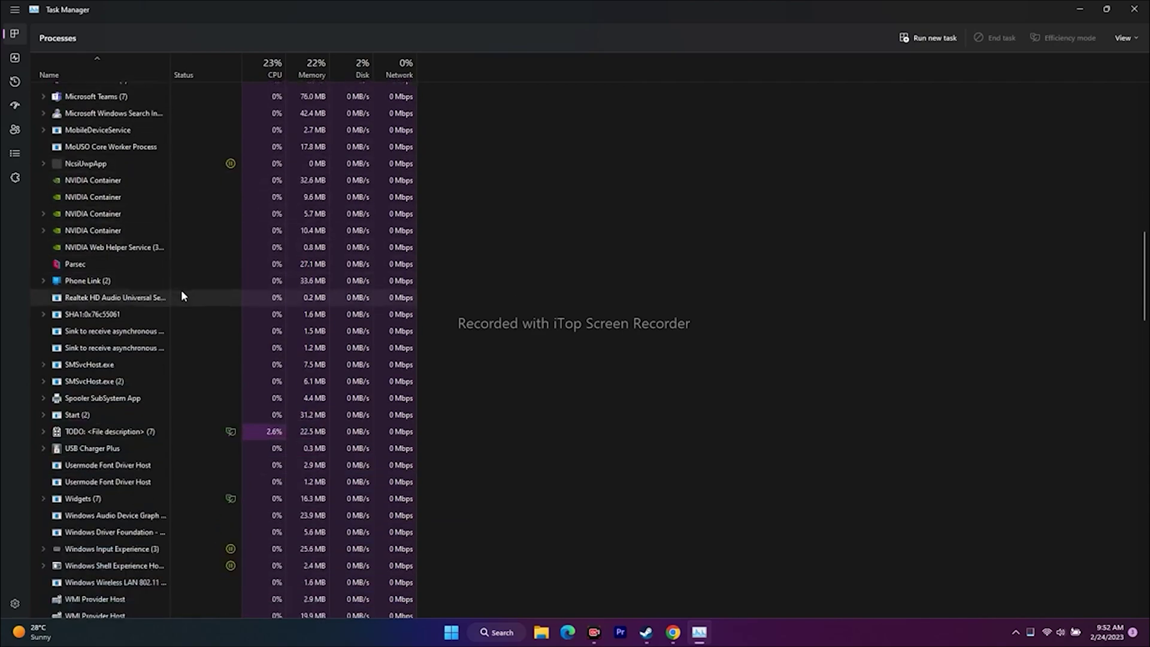
scroll(181, 290, "up", 10)
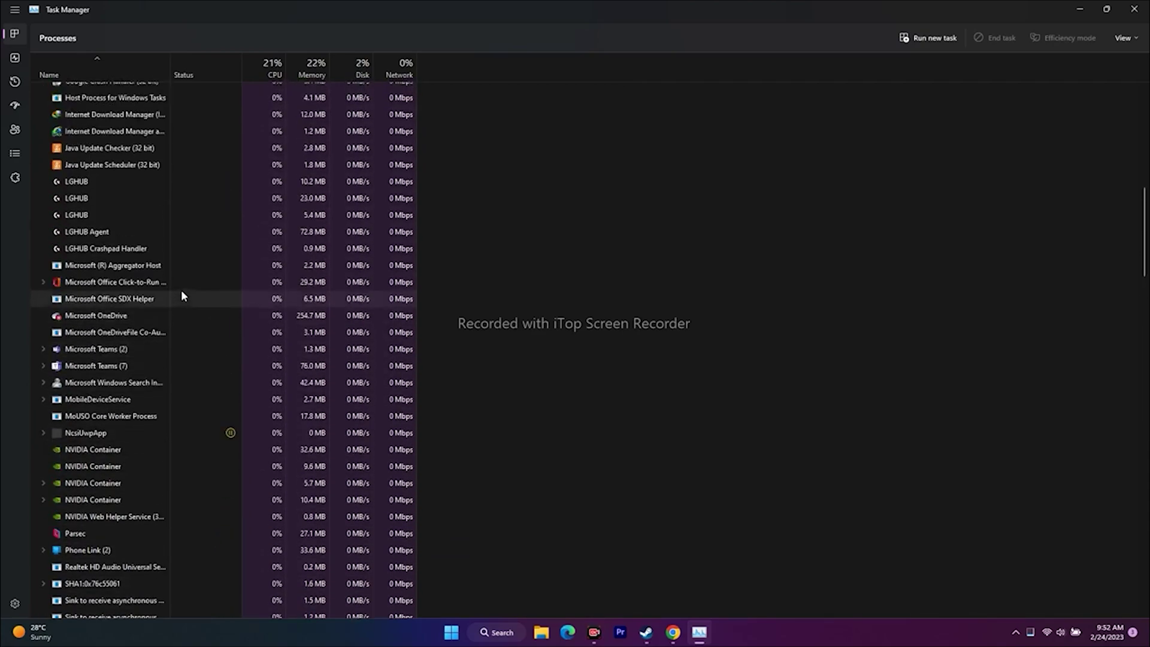
scroll(182, 293, "up", 8)
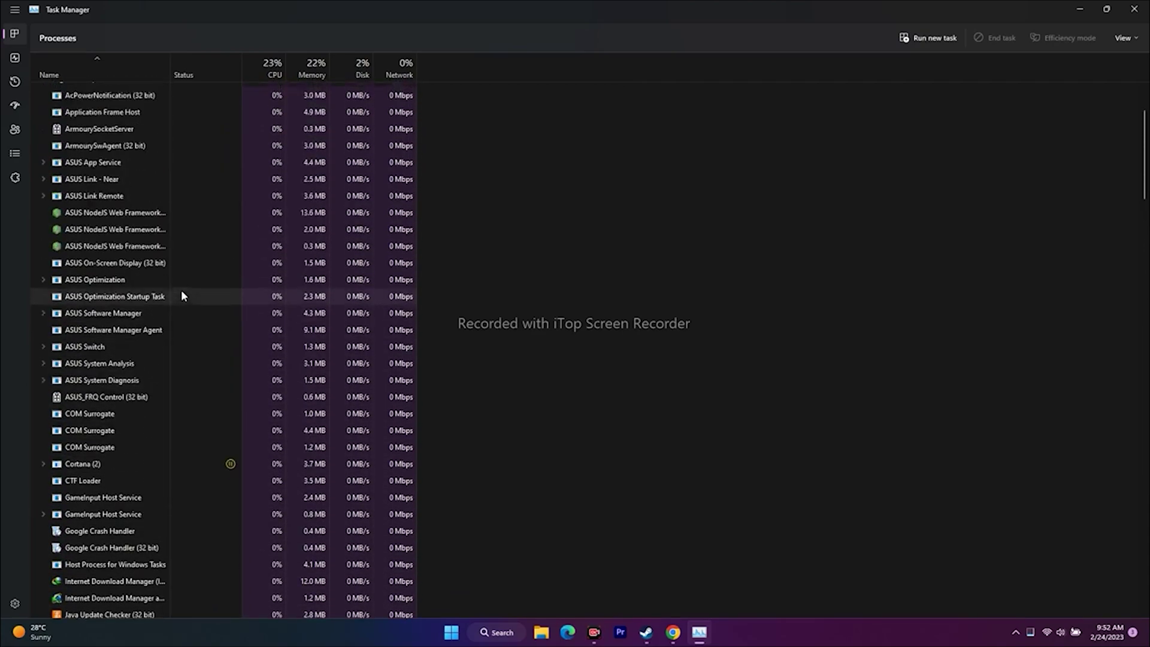
scroll(181, 296, "up", 2)
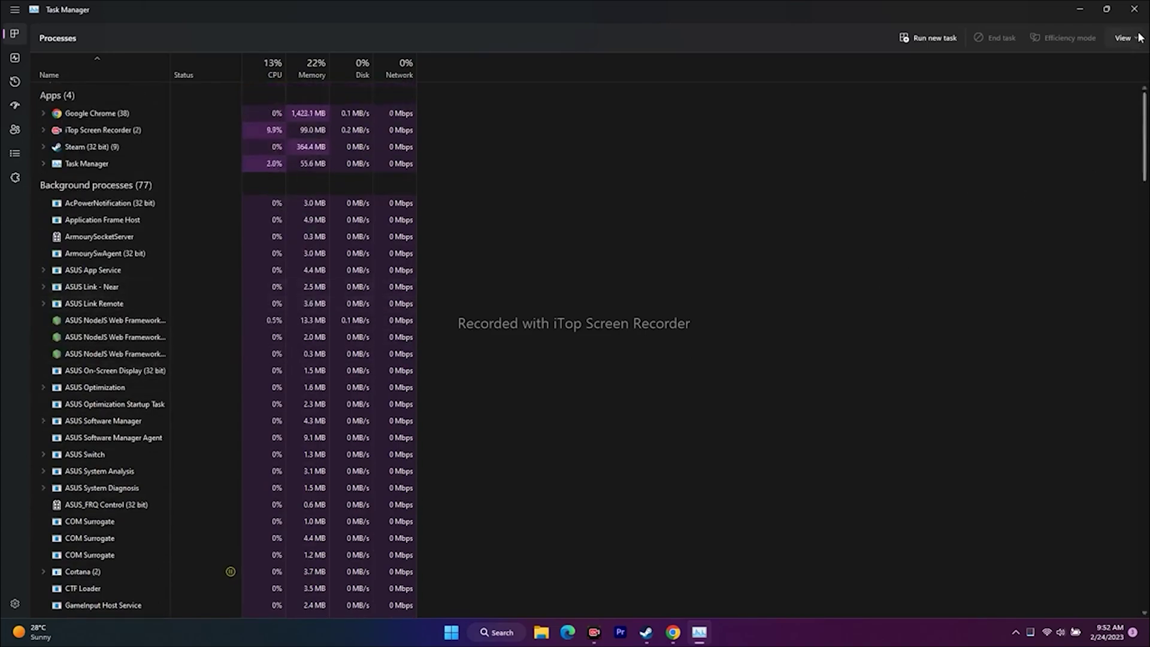
left_click(1133, 9)
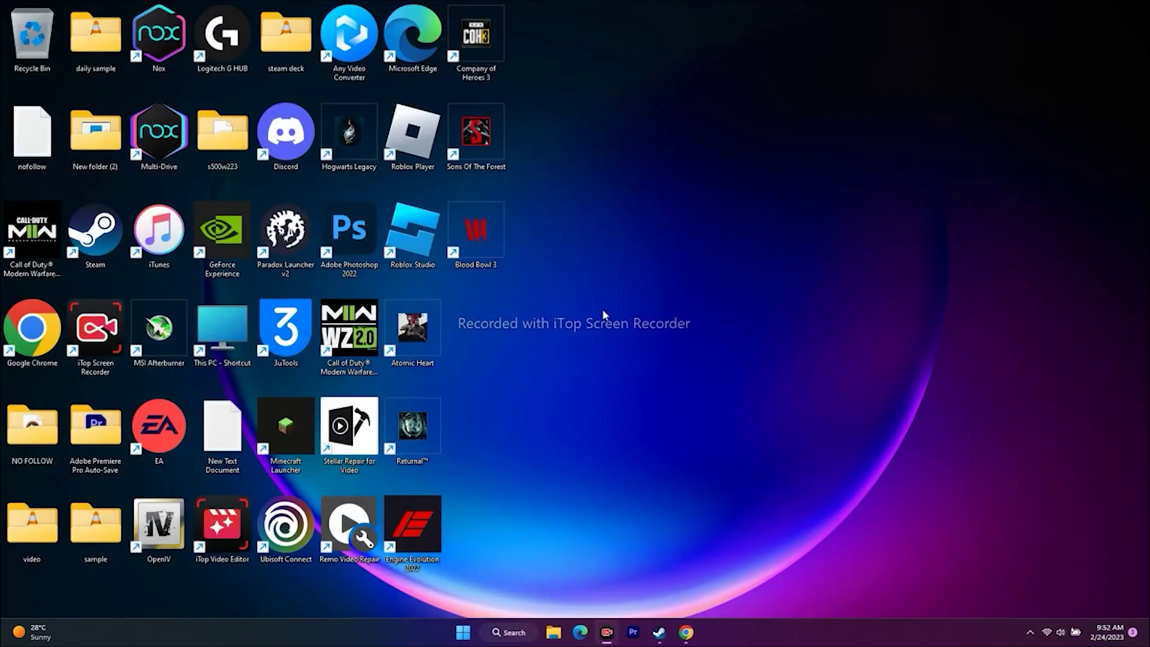
- Refresh the desktop, switch to Steam and open the properties of Sons Of The Forest
right_click(642, 200)
left_click(676, 248)
left_click(659, 631)
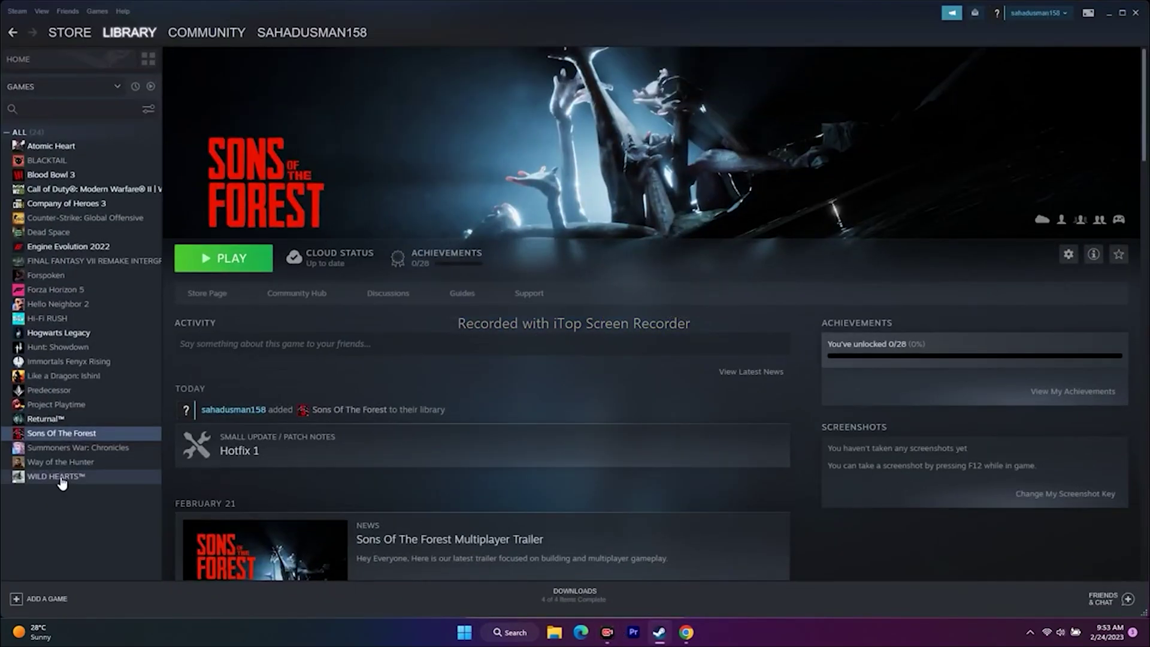
right_click(86, 435)
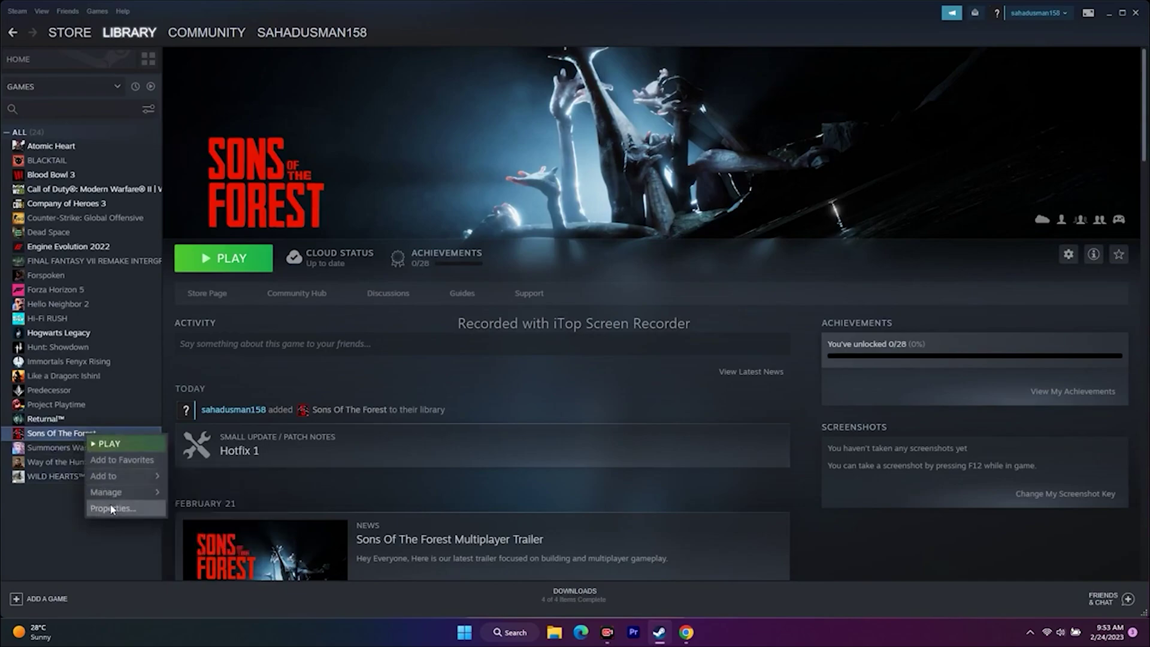
left_click(111, 508)
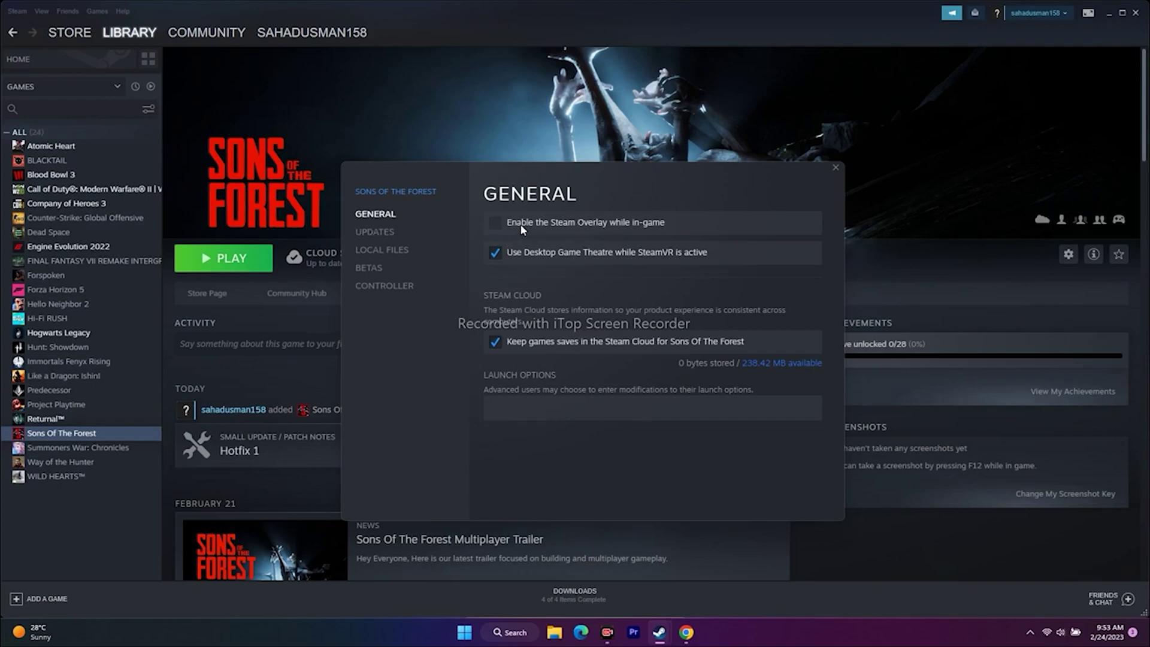
- Try the Enable Steam Input and Disable Steam Input controller overrides for Sons Of The Forest
left_click(406, 286)
left_click(539, 293)
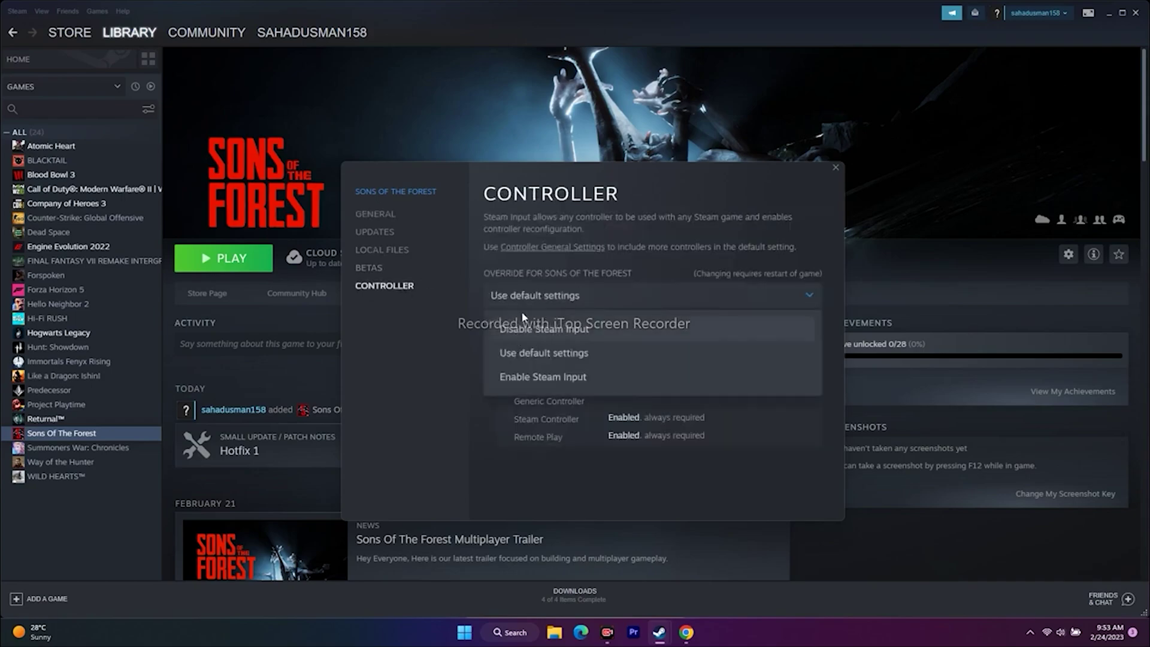
left_click(557, 298)
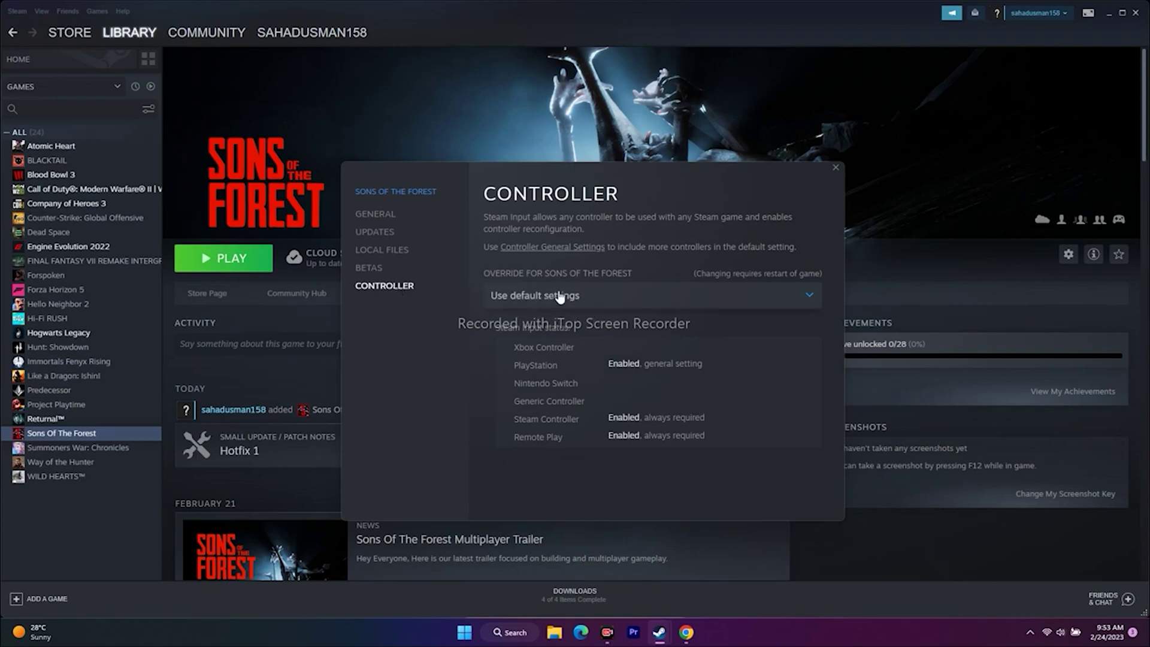
left_click(568, 299)
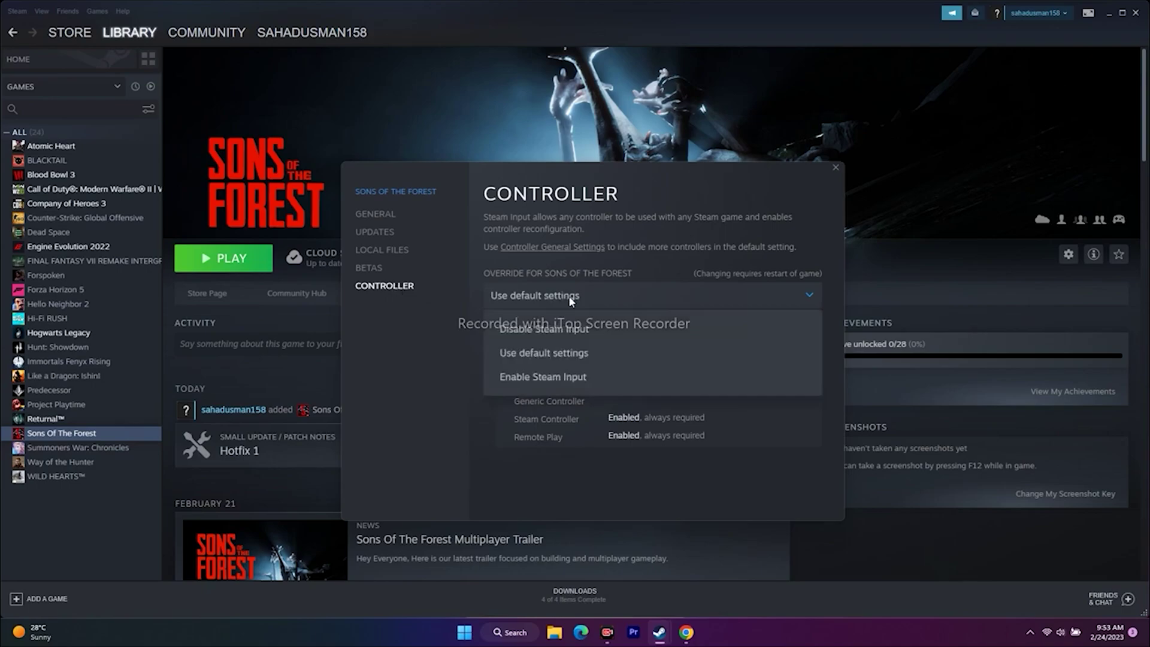
left_click(560, 378)
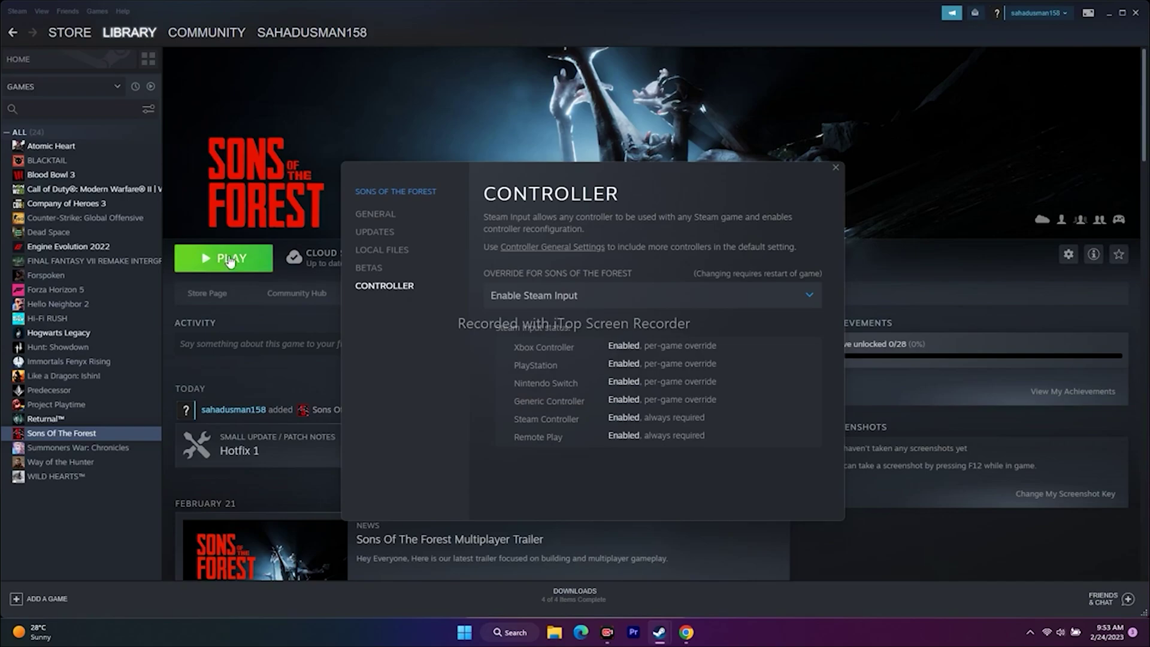
left_click(544, 294)
left_click(544, 328)
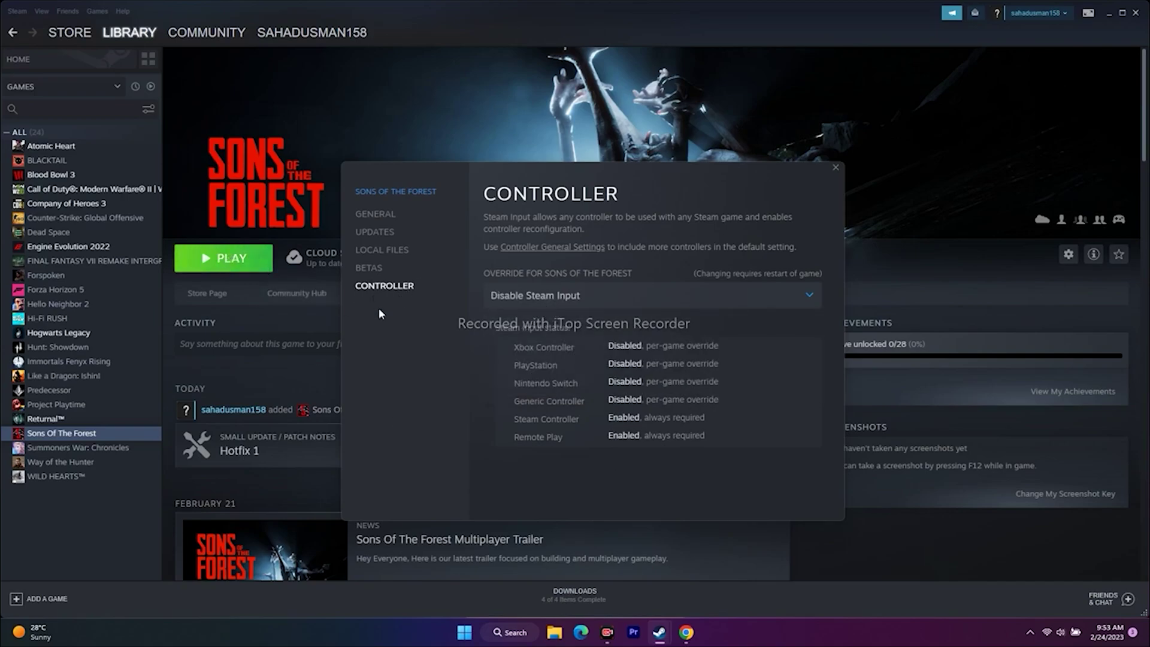
- Set the game's controller override to Use default settings, close its properties and minimize Steam
left_click(576, 299)
left_click(596, 353)
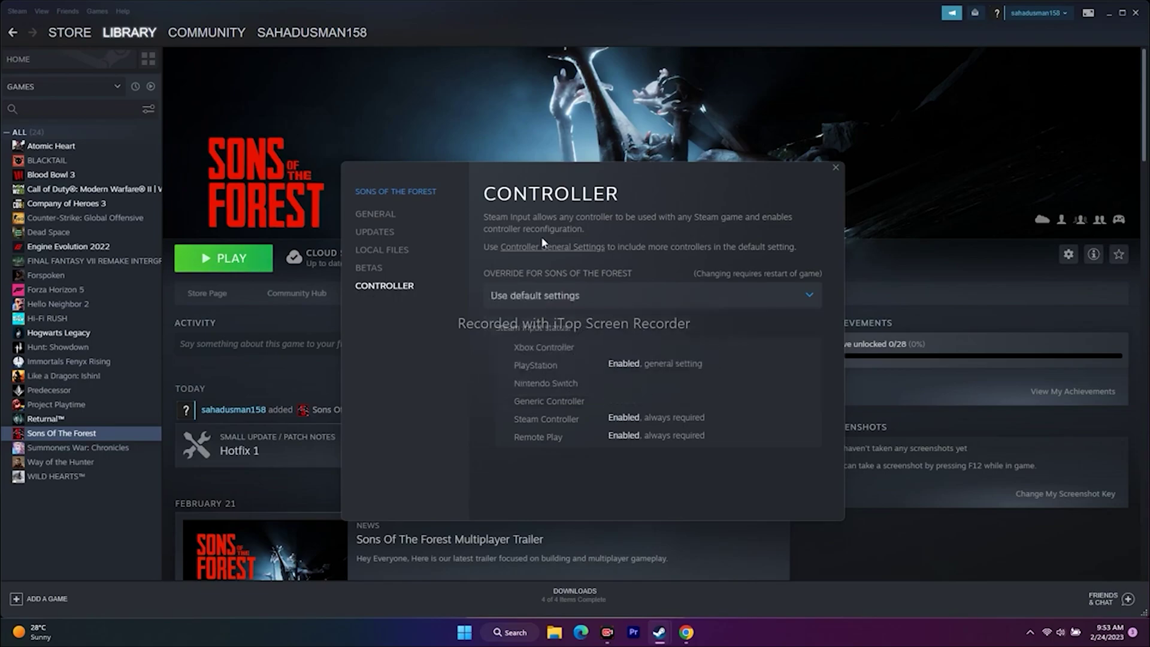
left_click(836, 168)
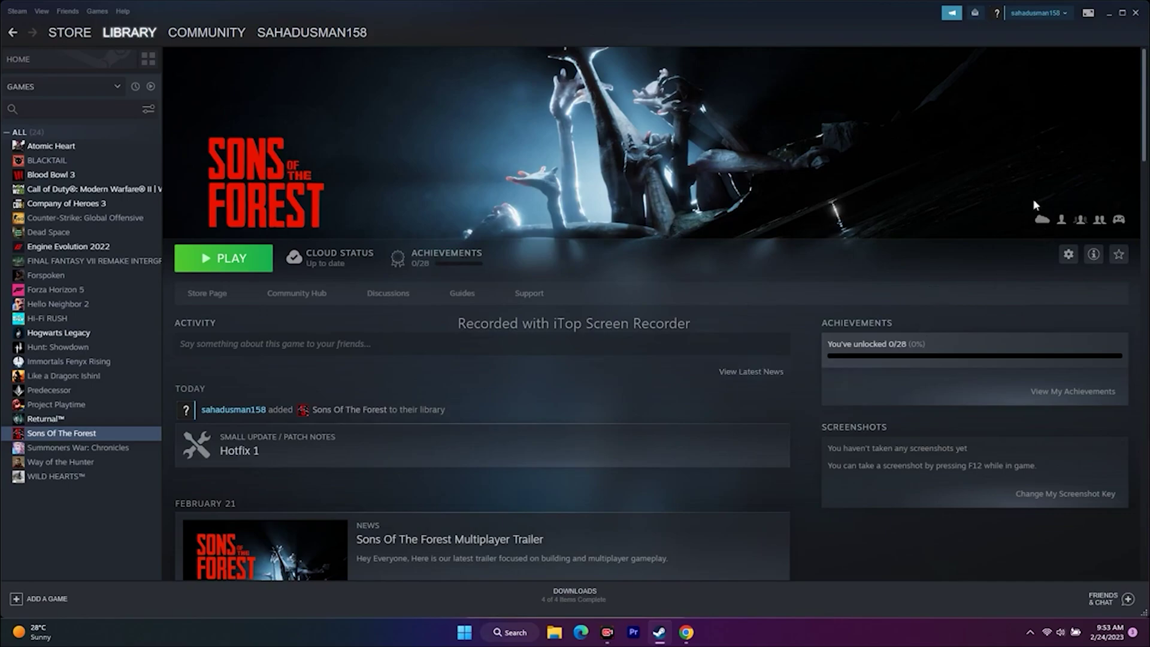
left_click(1110, 17)
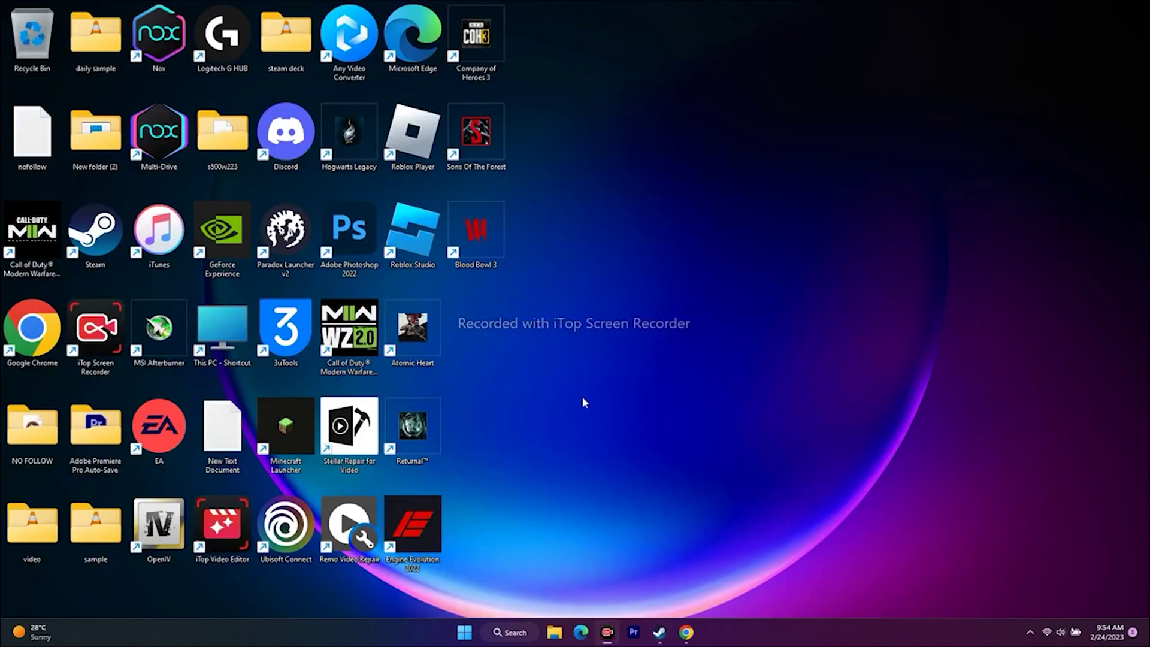
- Open the Virtual Memory settings from the advanced performance options in System Properties
left_click(511, 632)
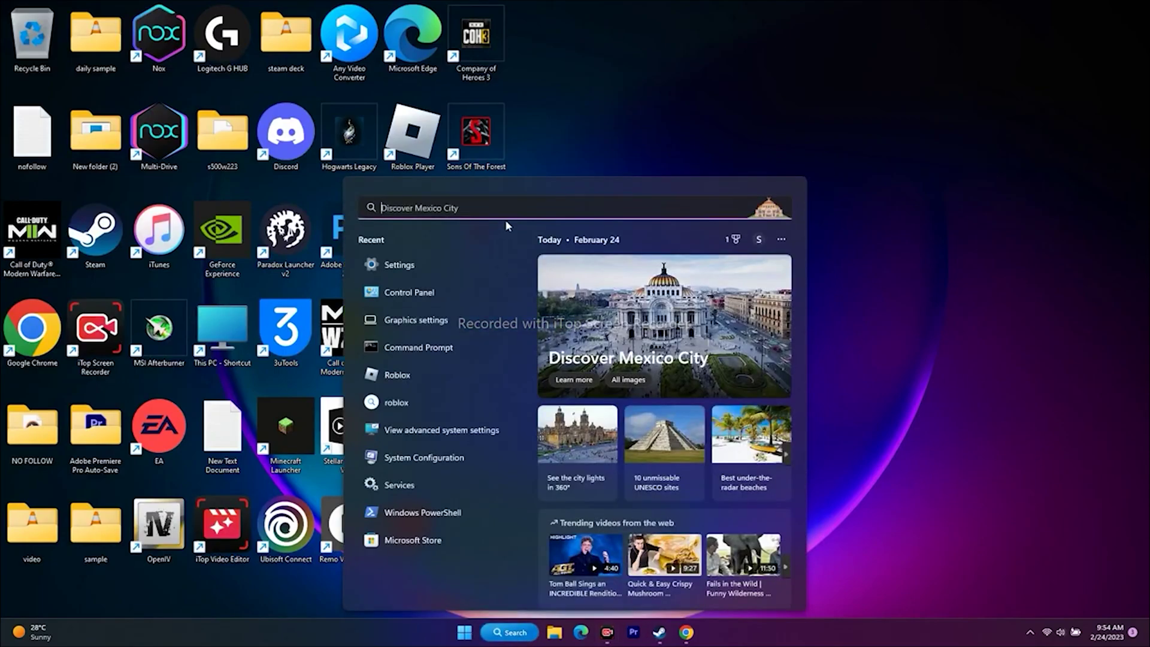
left_click(462, 432)
left_click_drag(299, 155, 826, 75)
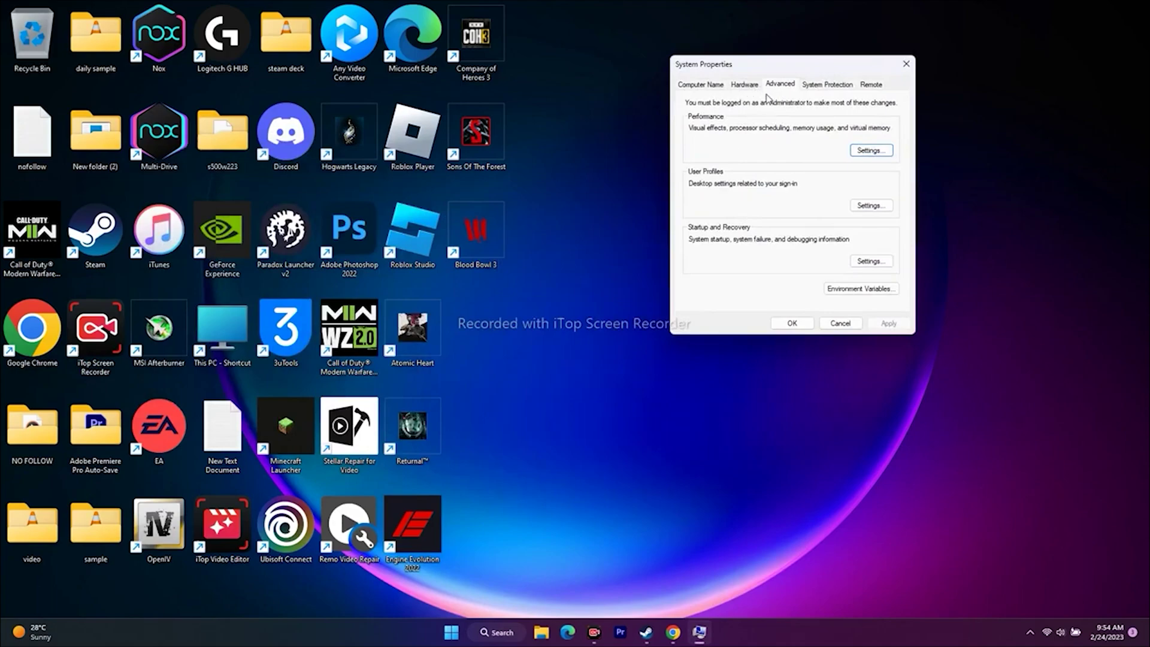
left_click(863, 150)
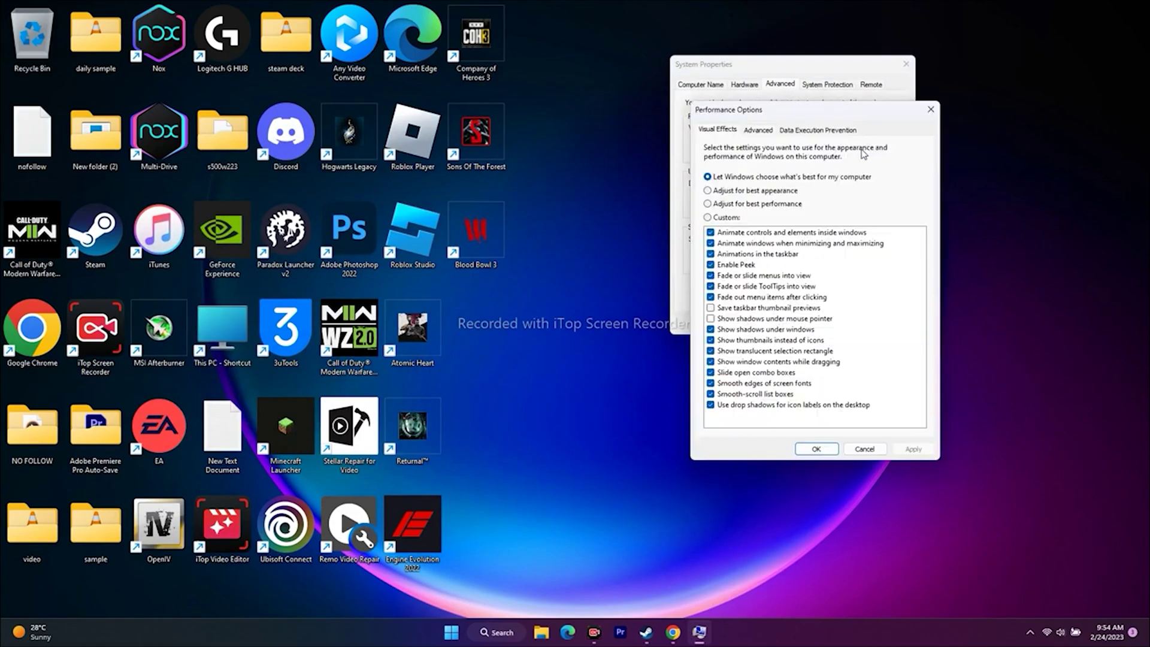
left_click(763, 135)
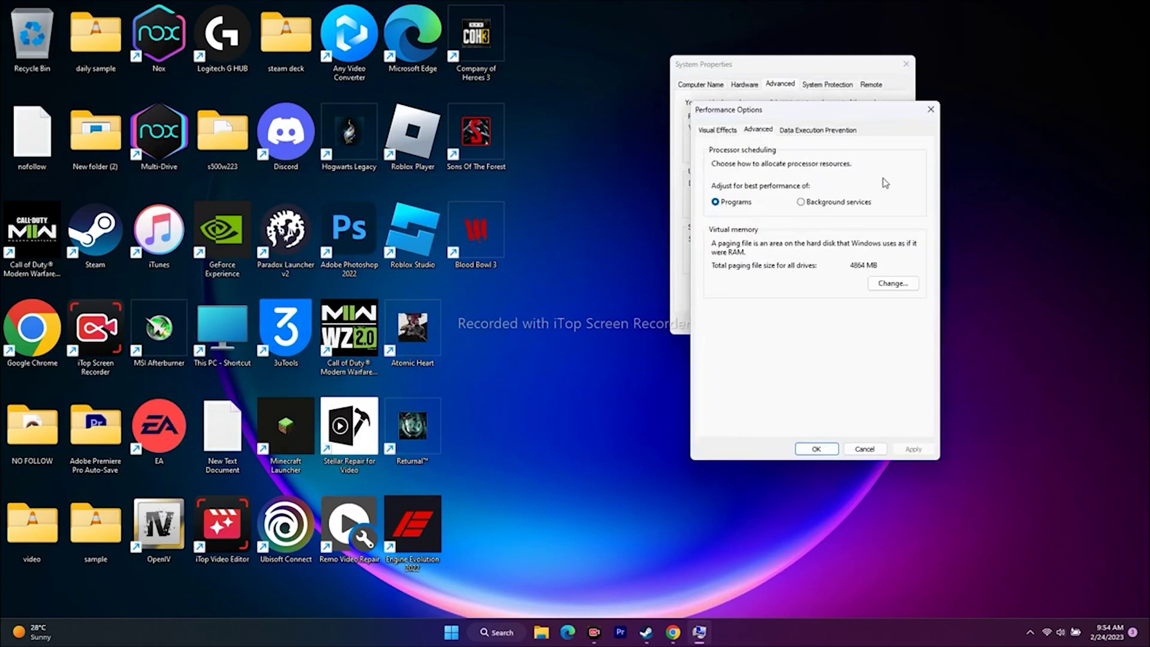
left_click(893, 285)
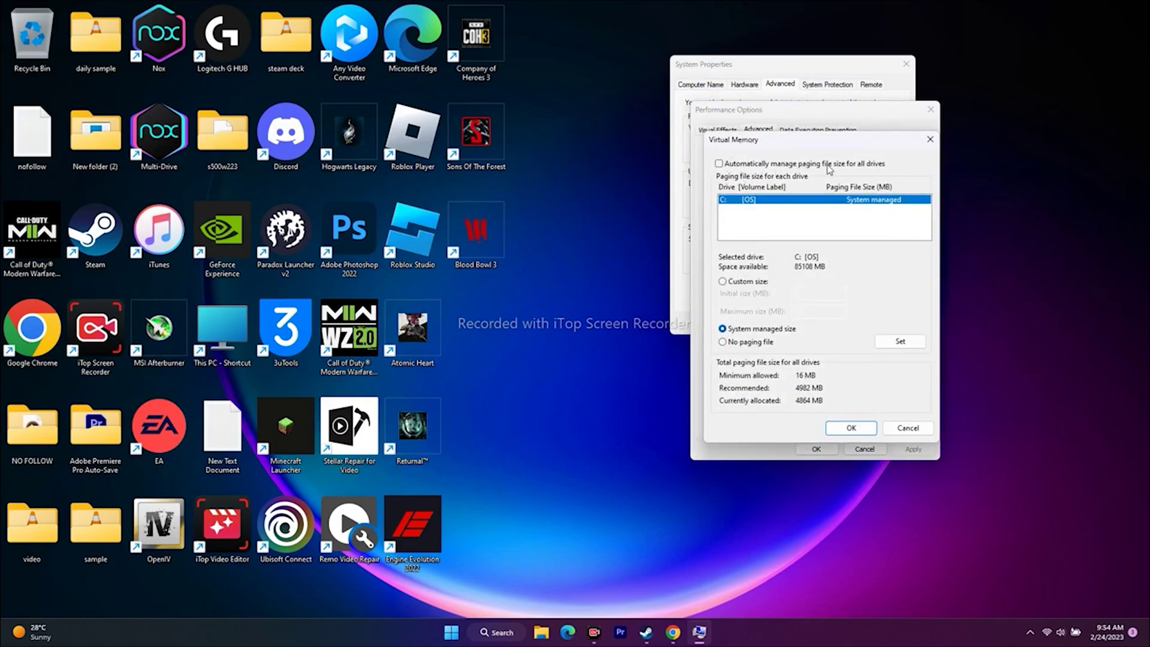
- Toggle automatic paging file management on and back off, and choose a custom size for drive C:
left_click(732, 167)
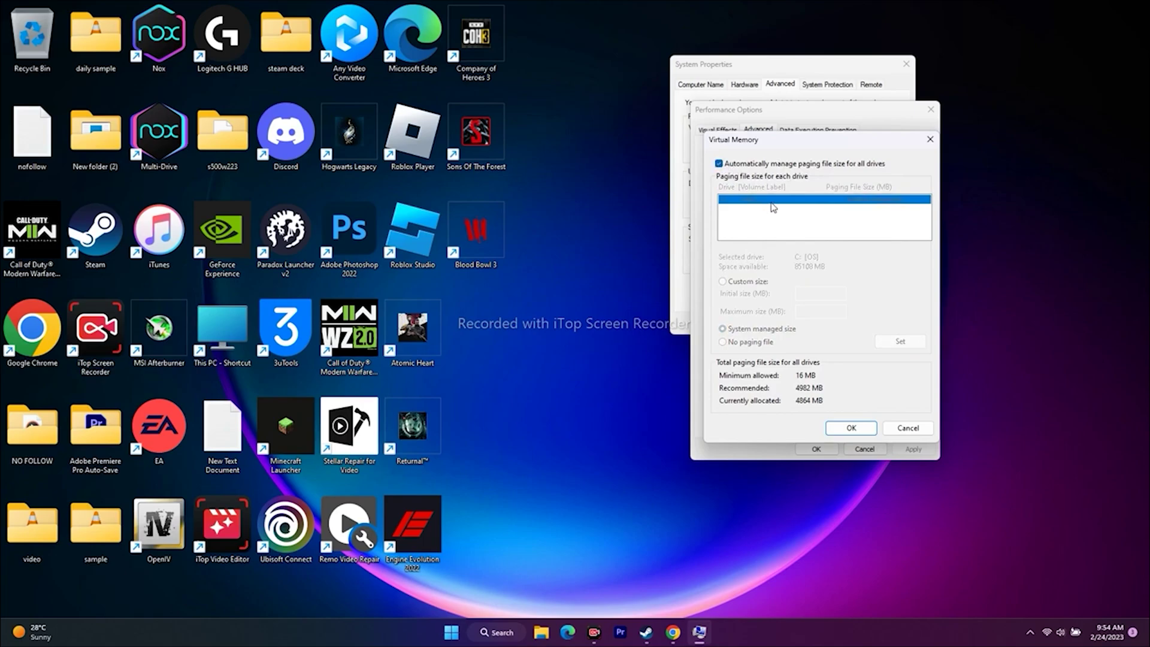
left_click(719, 165)
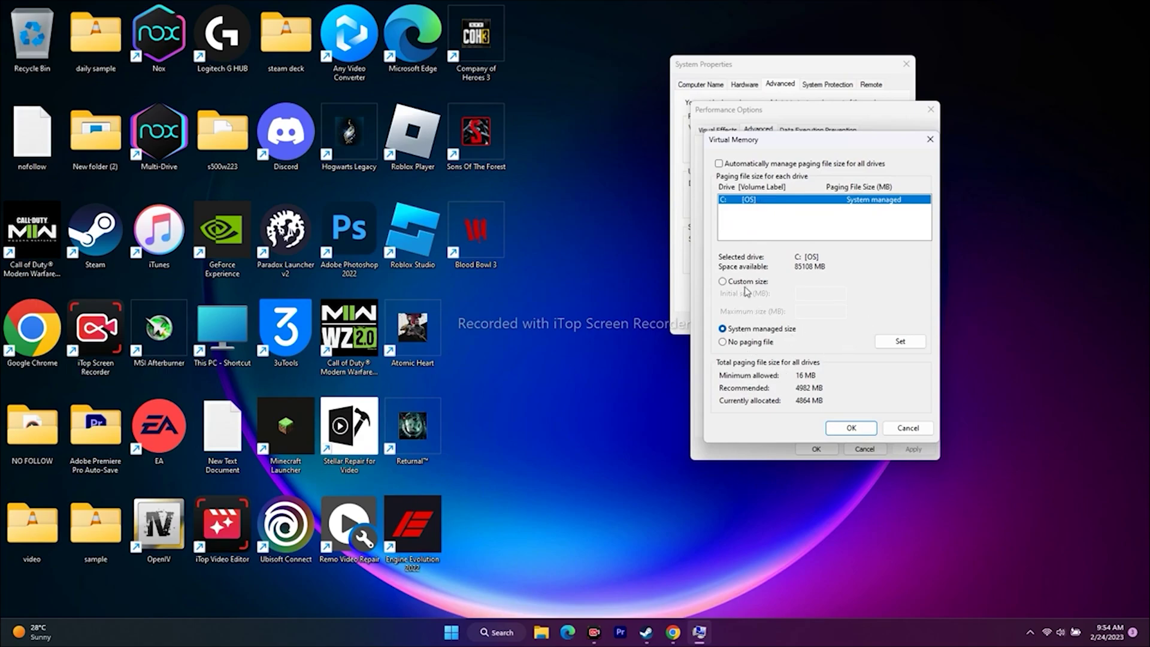
left_click(723, 283)
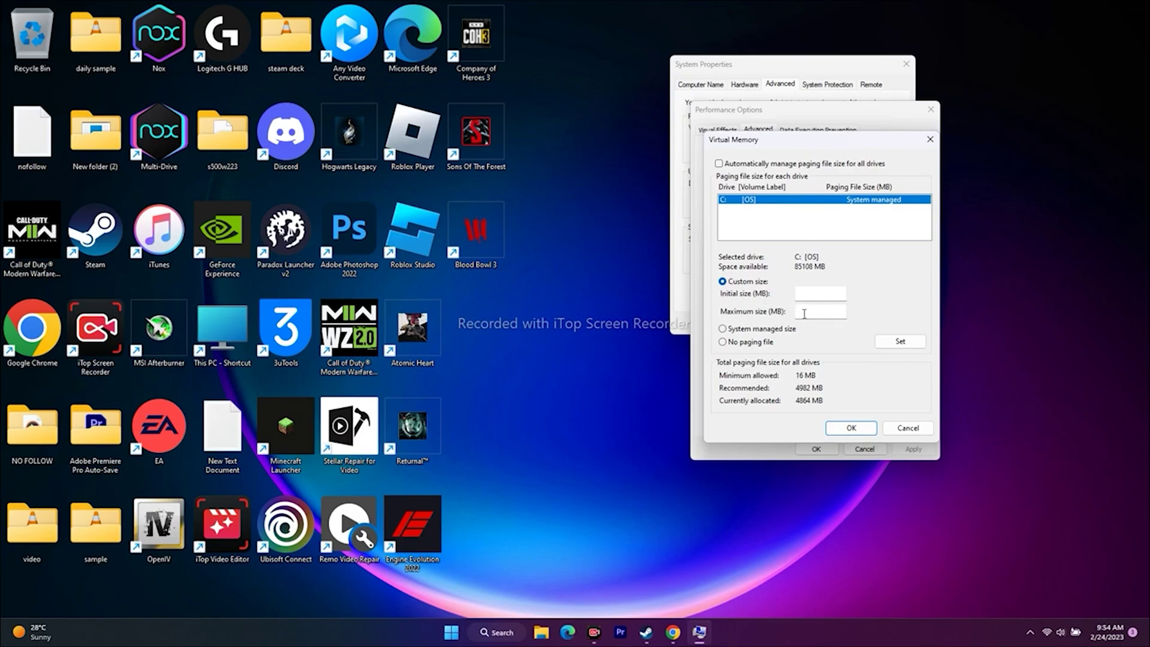
- Check the amount of installed RAM in the device specifications in Windows Settings
left_click(486, 632)
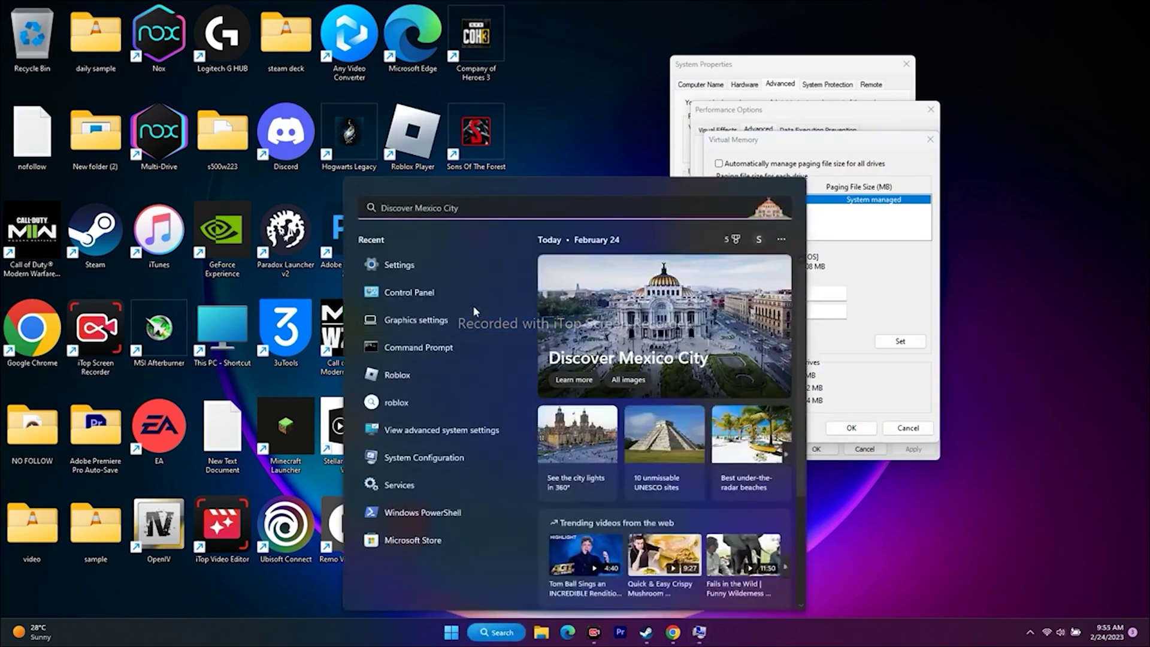
left_click(396, 266)
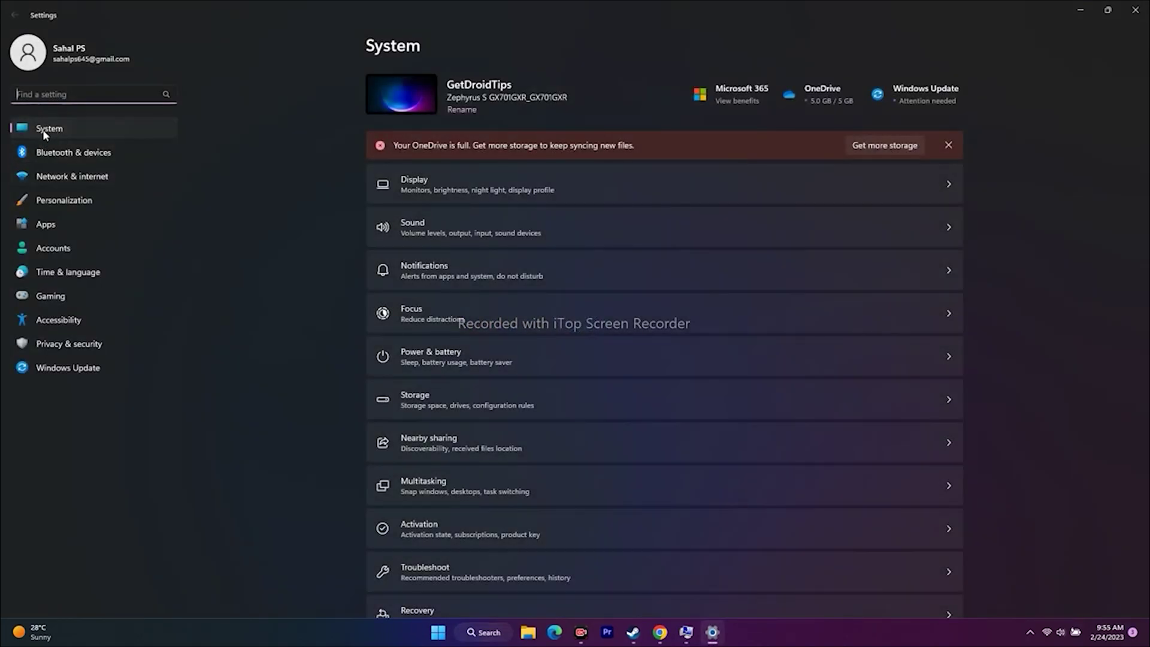
scroll(1115, 215, "down", 3)
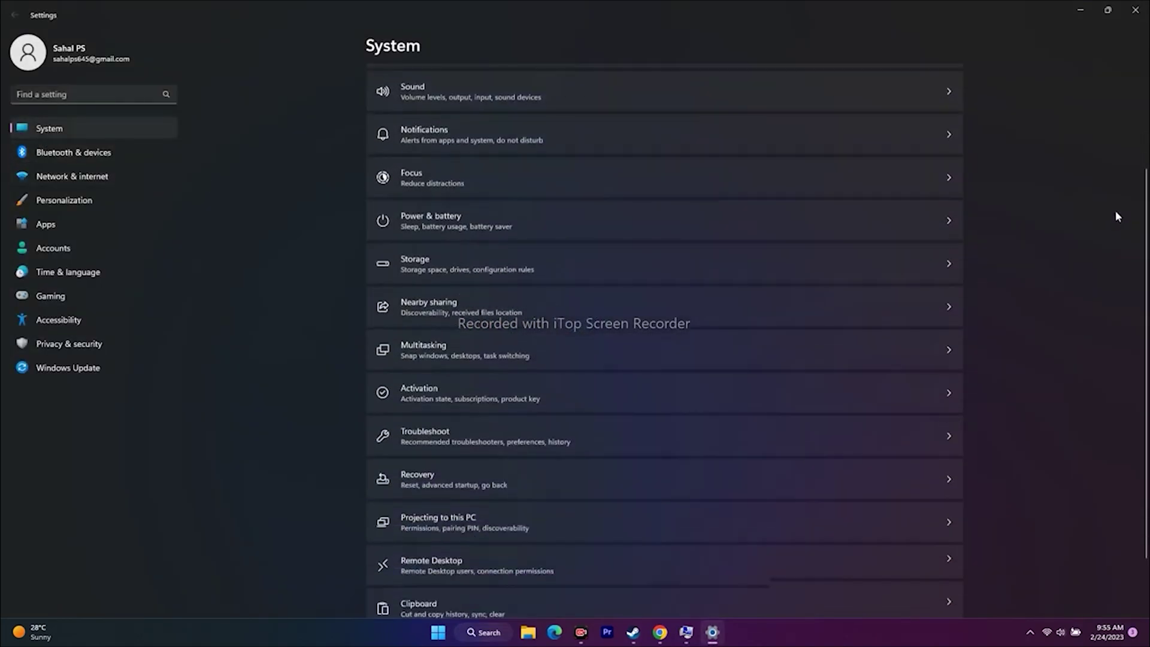
left_click(433, 570)
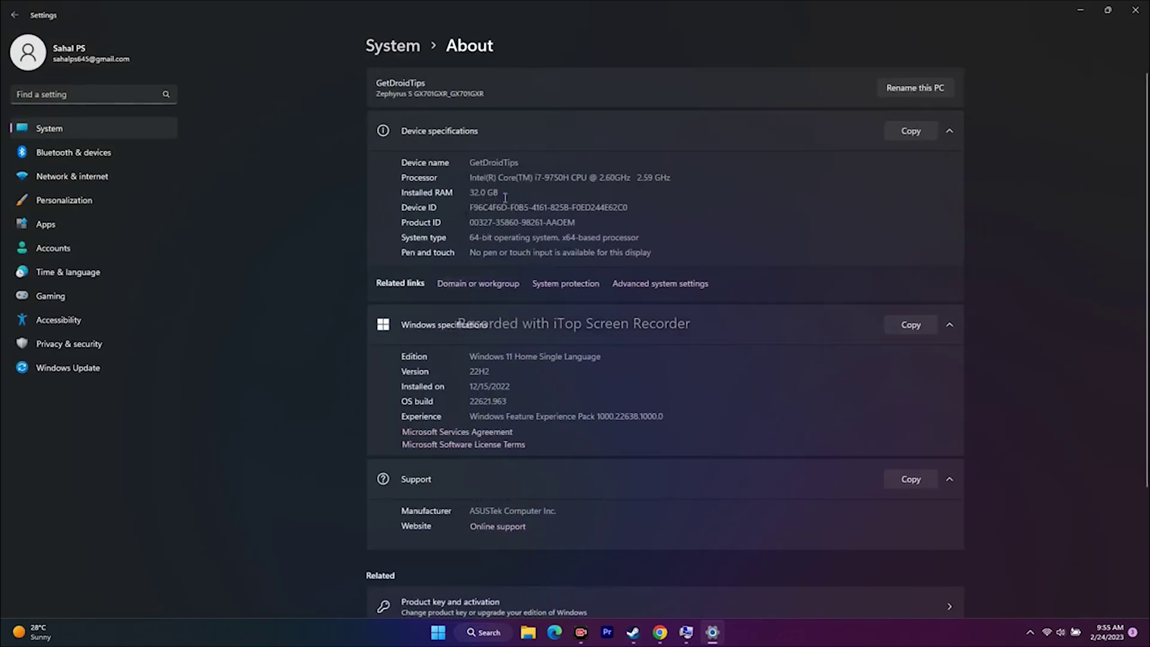
left_click_drag(511, 193, 460, 197)
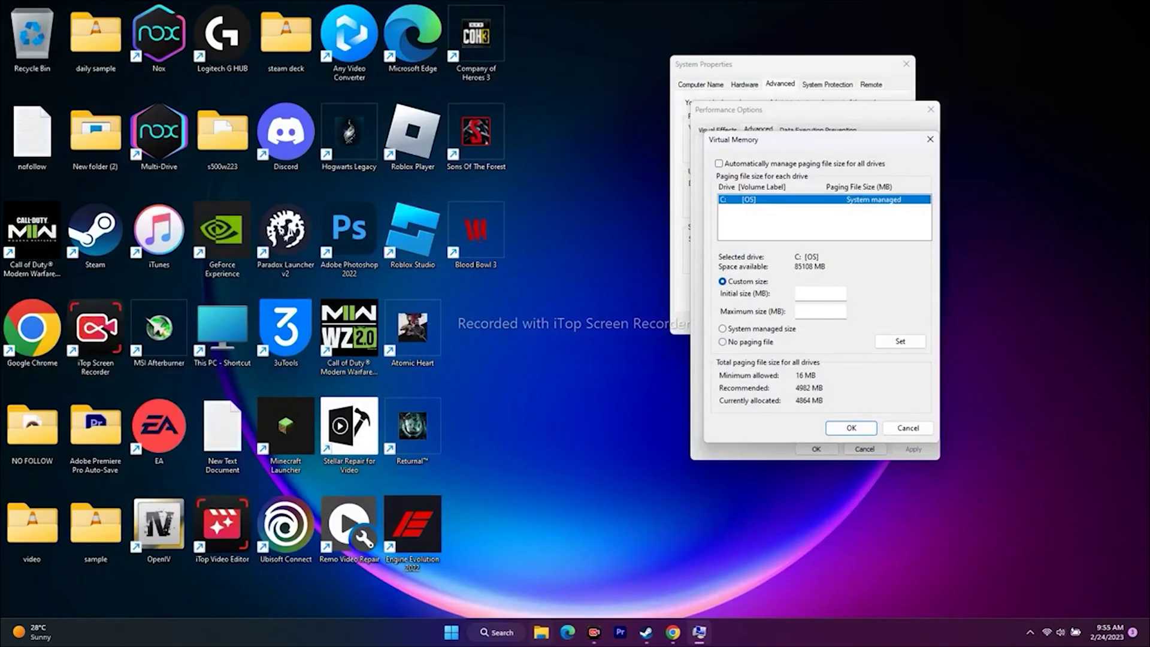
- Open Calculator and multiply 32 by 1024 to convert the installed RAM to megabytes
left_click(497, 631)
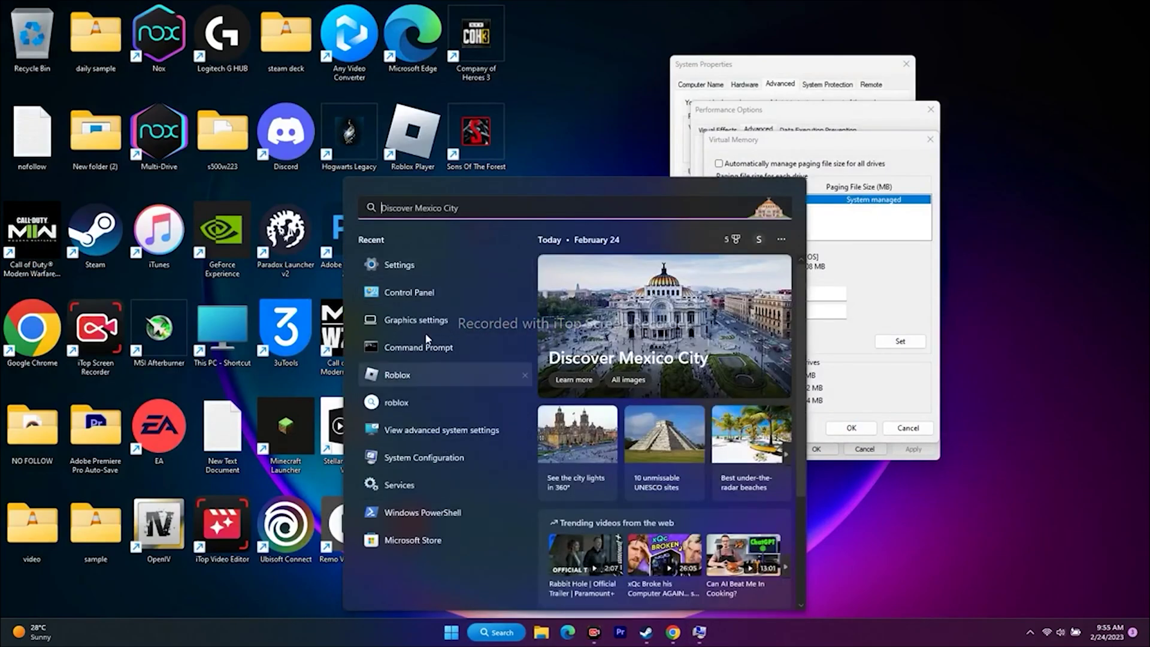
type("CAlculator")
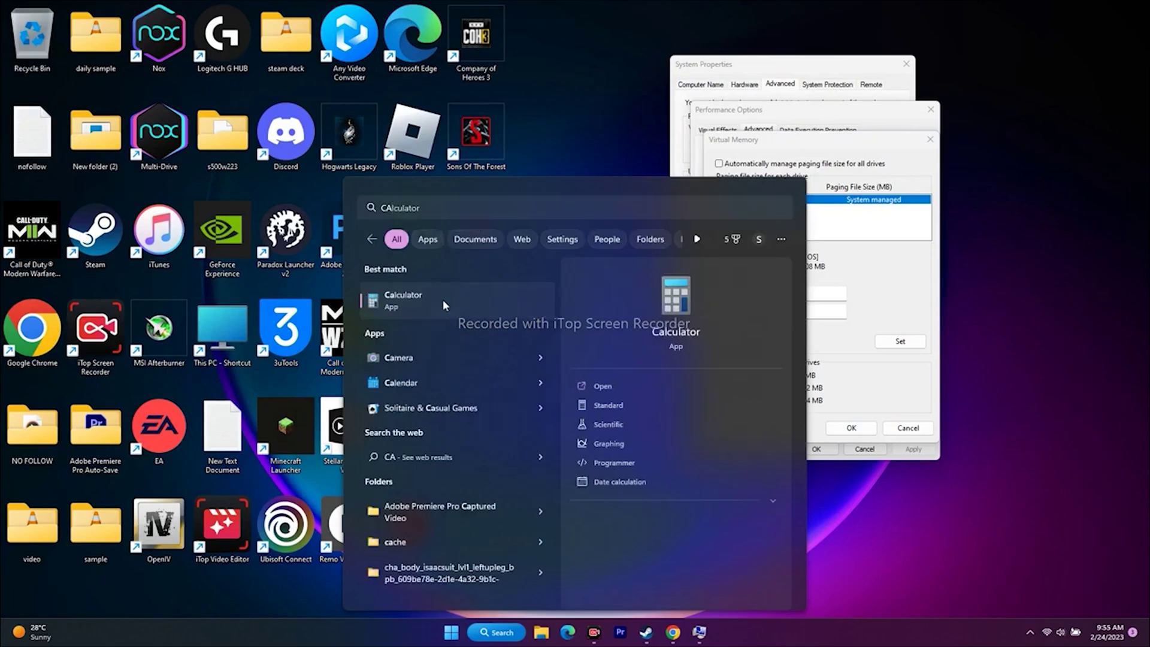
left_click(442, 299)
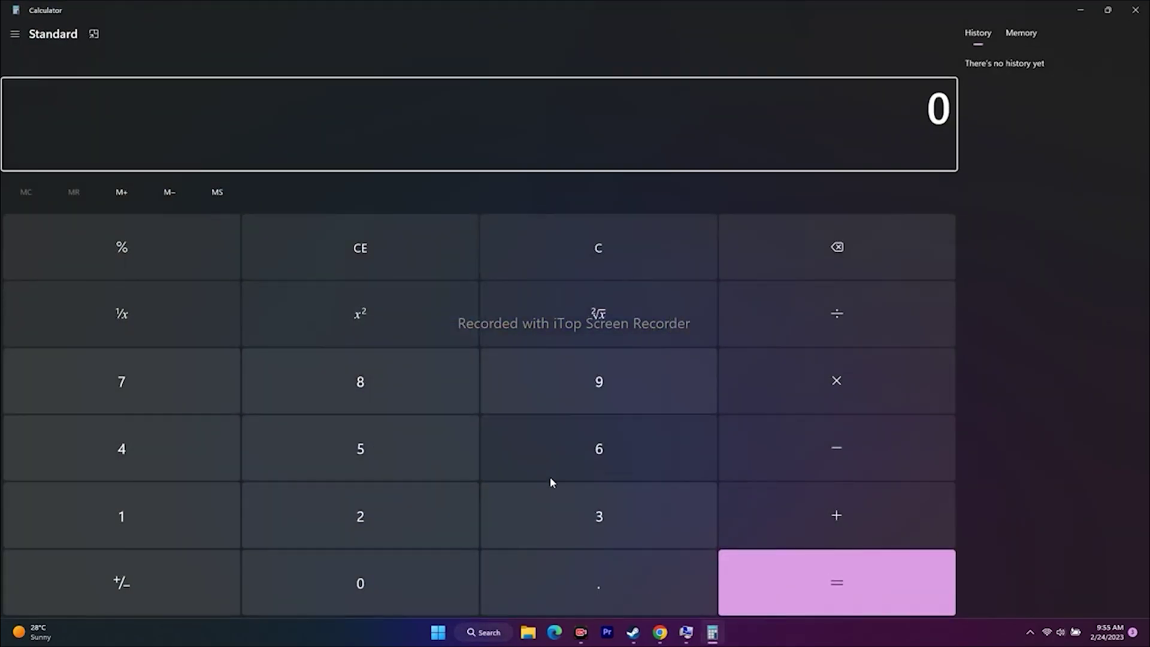
left_click(566, 539)
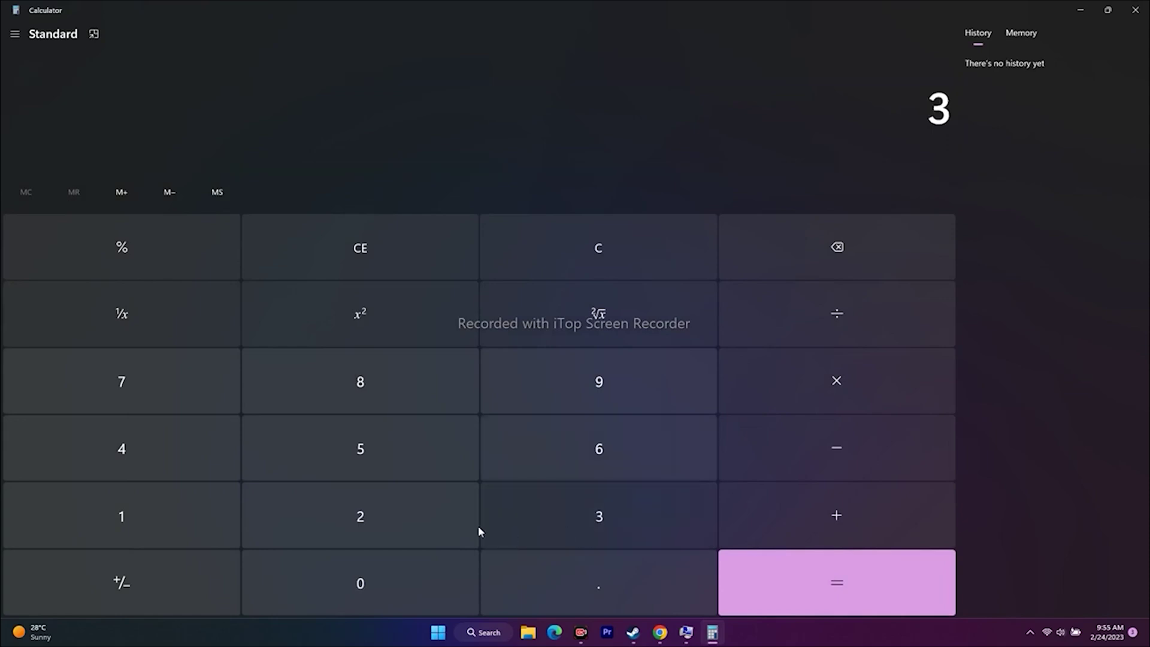
left_click(415, 516)
left_click(832, 388)
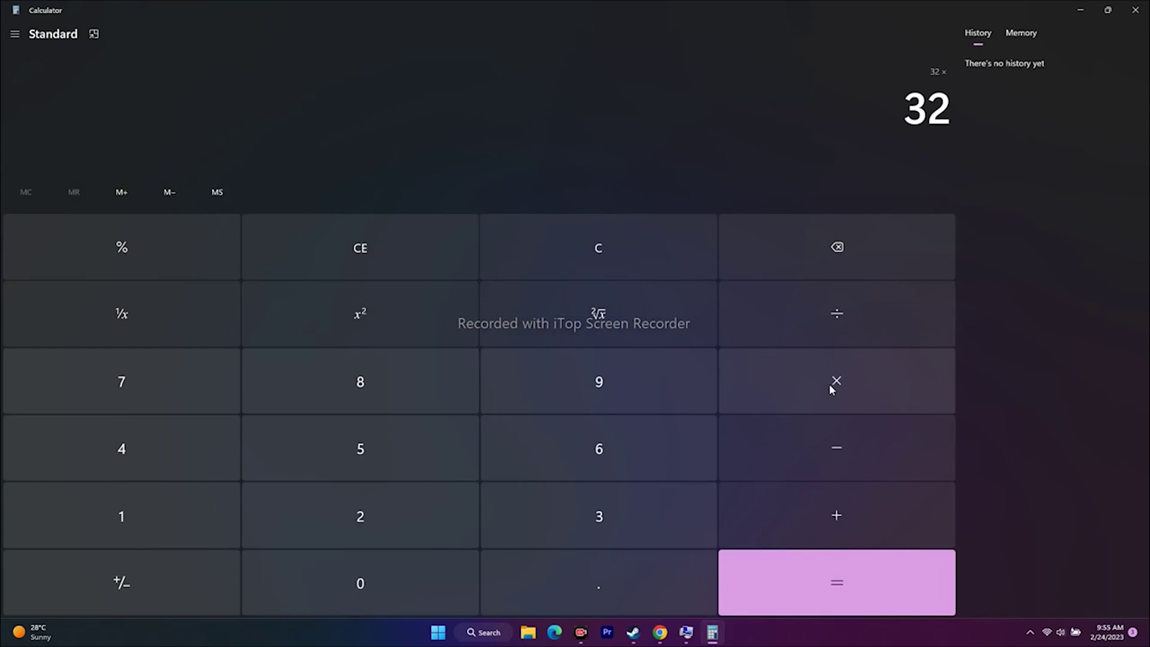
left_click(228, 536)
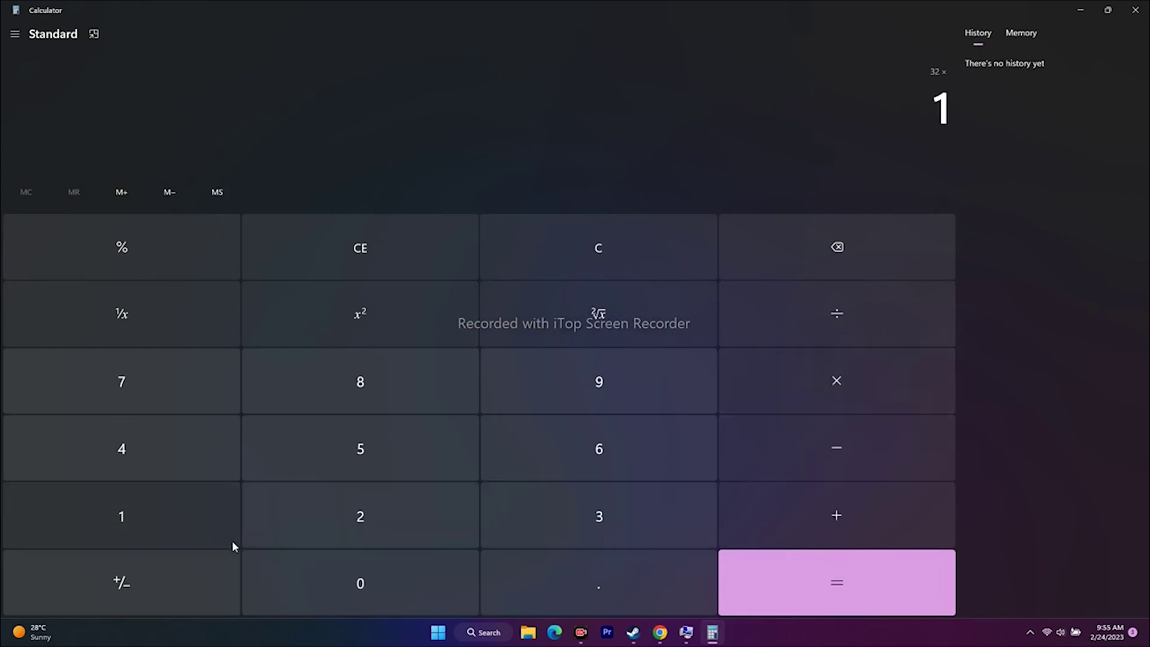
left_click(356, 602)
left_click(347, 518)
left_click(203, 458)
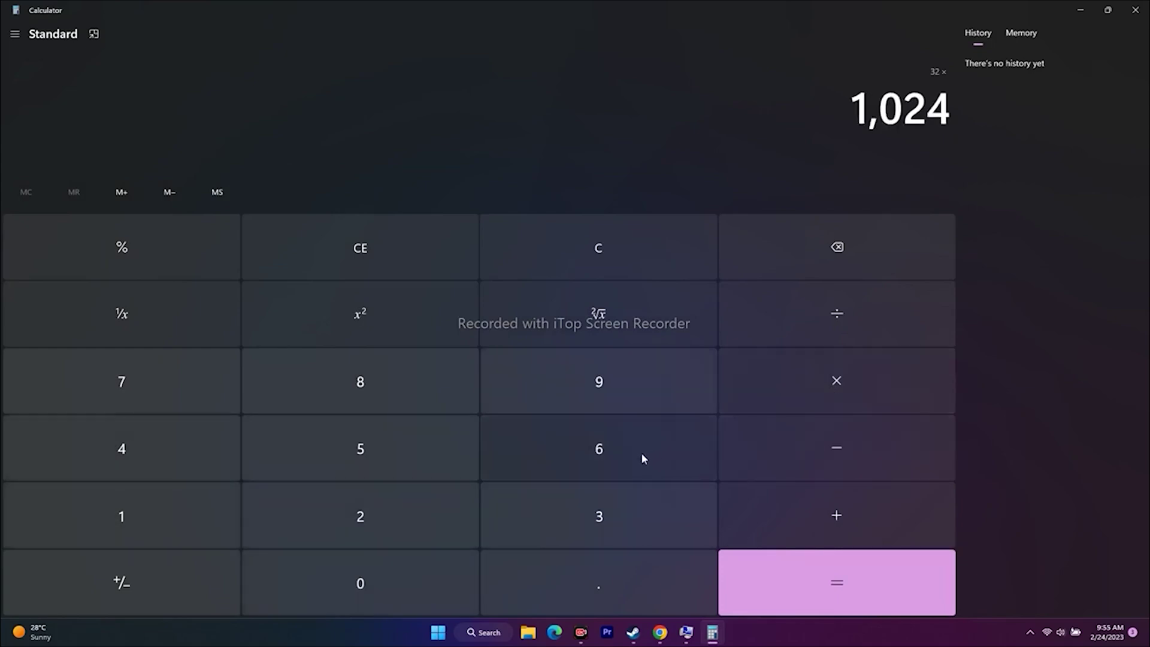
left_click(865, 581)
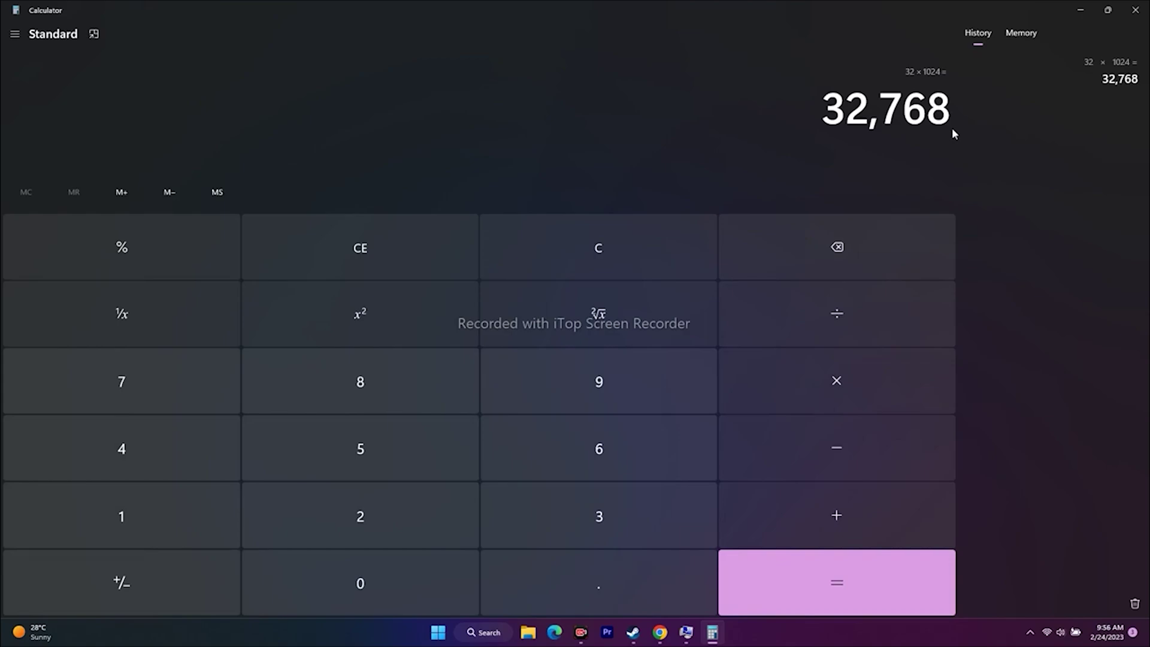
- Multiply the converted RAM size by 1.5 for the initial paging file size
left_click(855, 363)
left_click(200, 511)
left_click(569, 588)
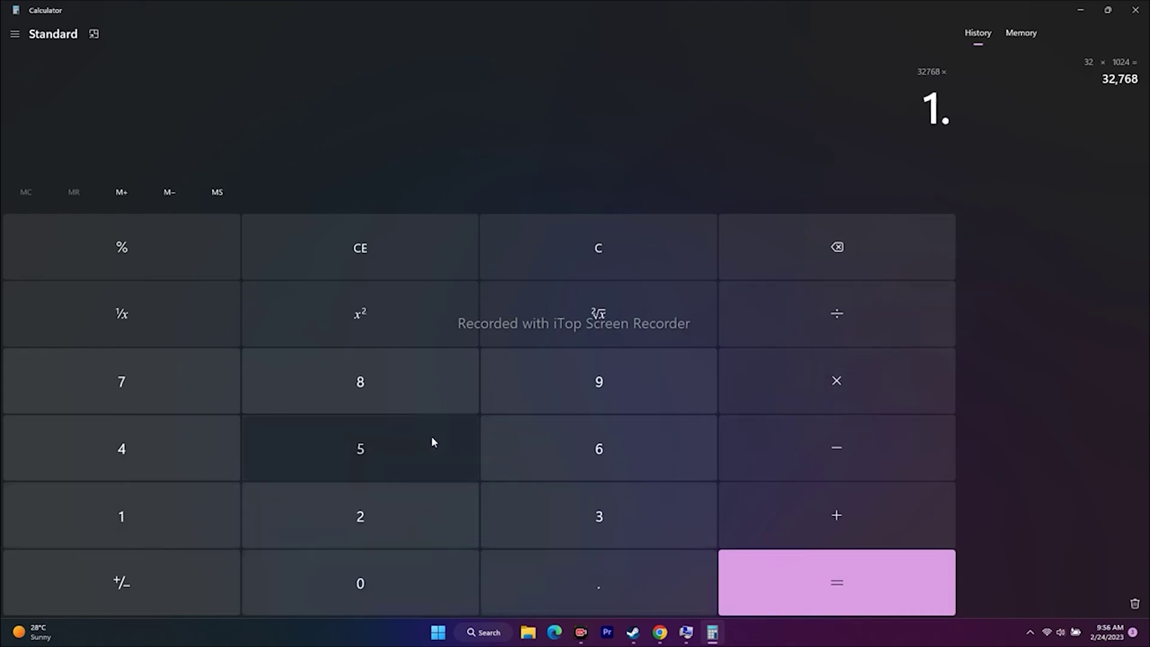
left_click(431, 444)
left_click(838, 584)
- Copy the calculated result, minimize Calculator and paste 49,152 as the initial paging file size in MB
left_click_drag(830, 110, 952, 111)
right_click(932, 114)
left_click(951, 123)
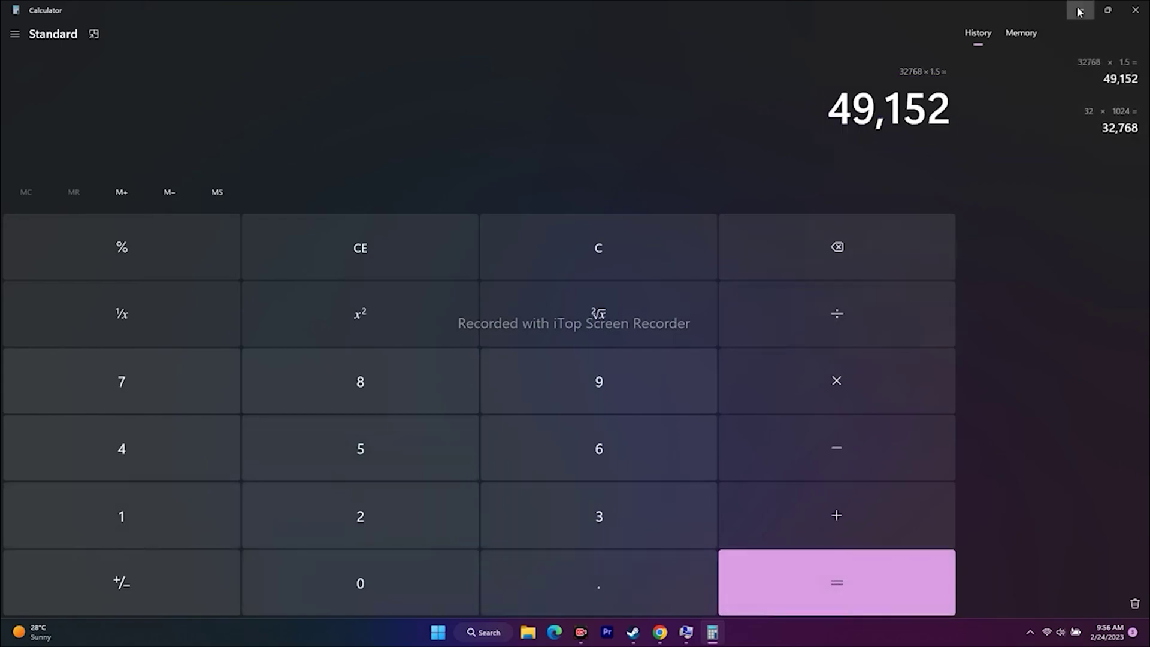
left_click(1080, 10)
right_click(819, 293)
left_click(850, 344)
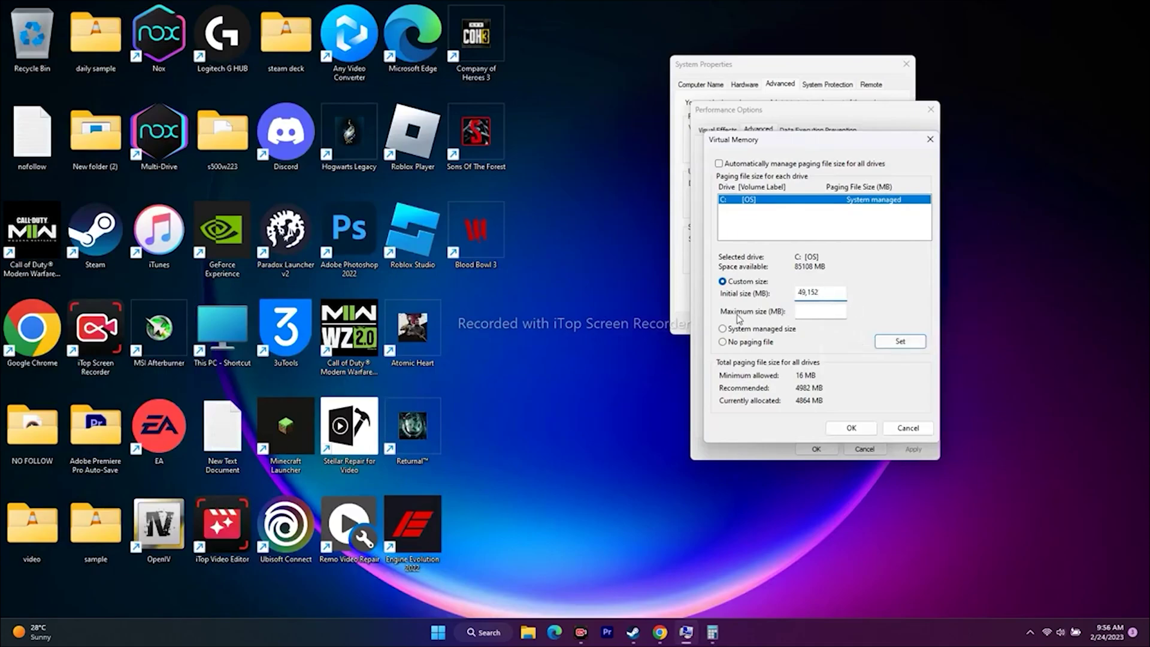
- Return to Calculator, clear the previous result and multiply 32 by 1024 again
left_click(813, 311)
left_click(713, 634)
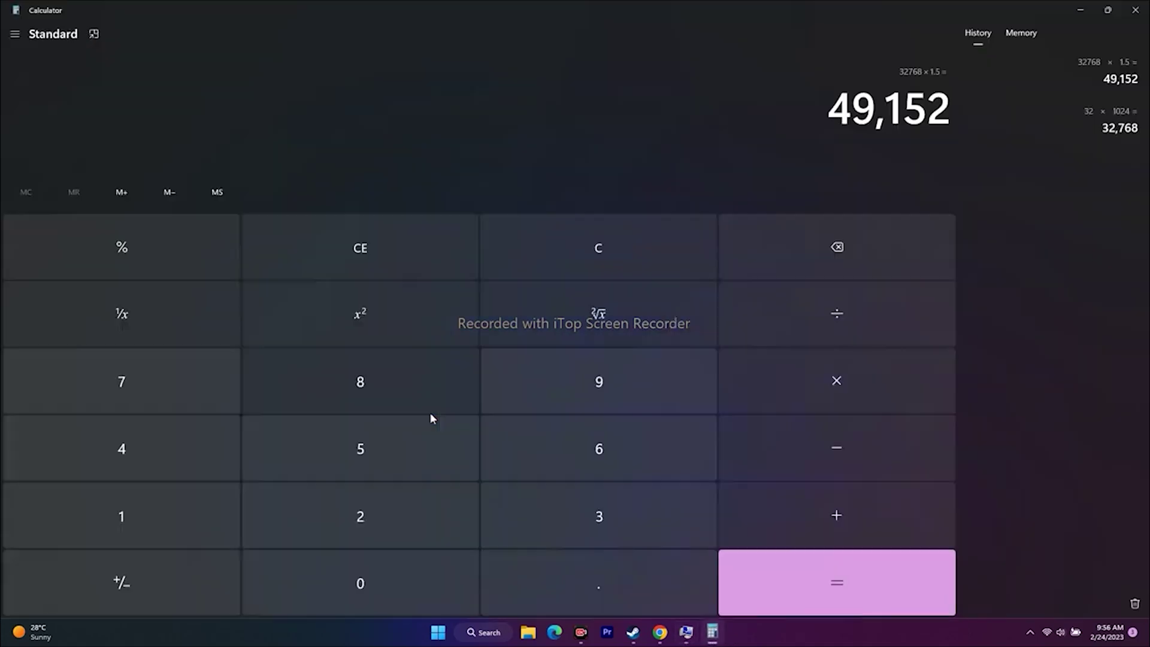
left_click(347, 257)
left_click(590, 521)
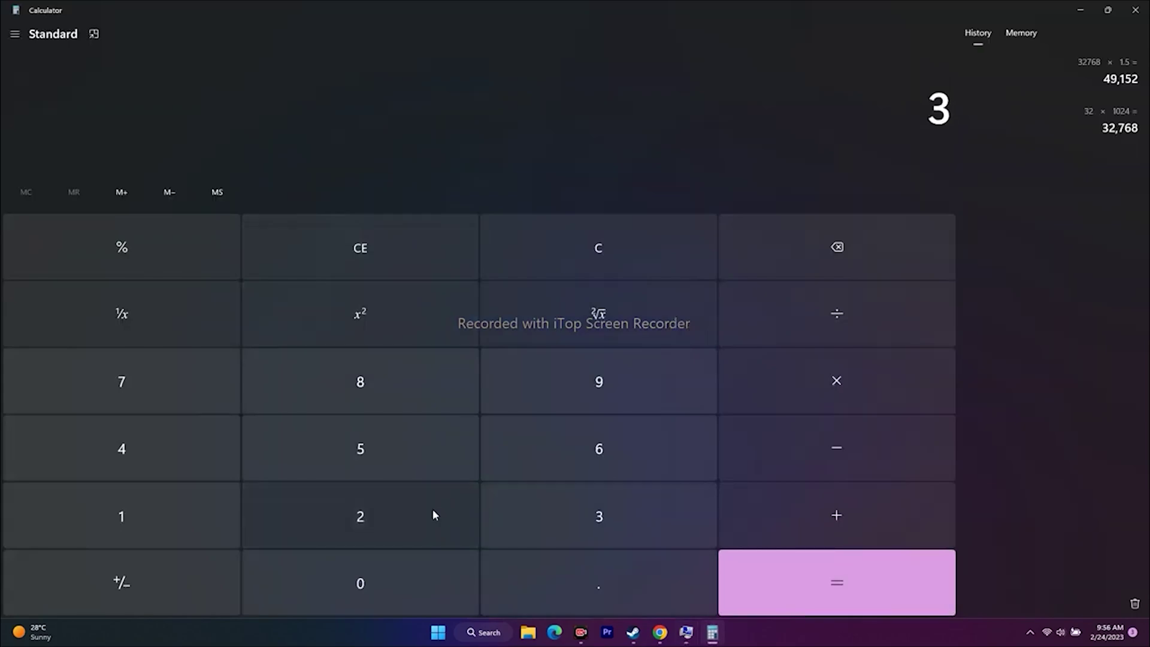
left_click(432, 508)
left_click(767, 387)
left_click(201, 522)
left_click(350, 578)
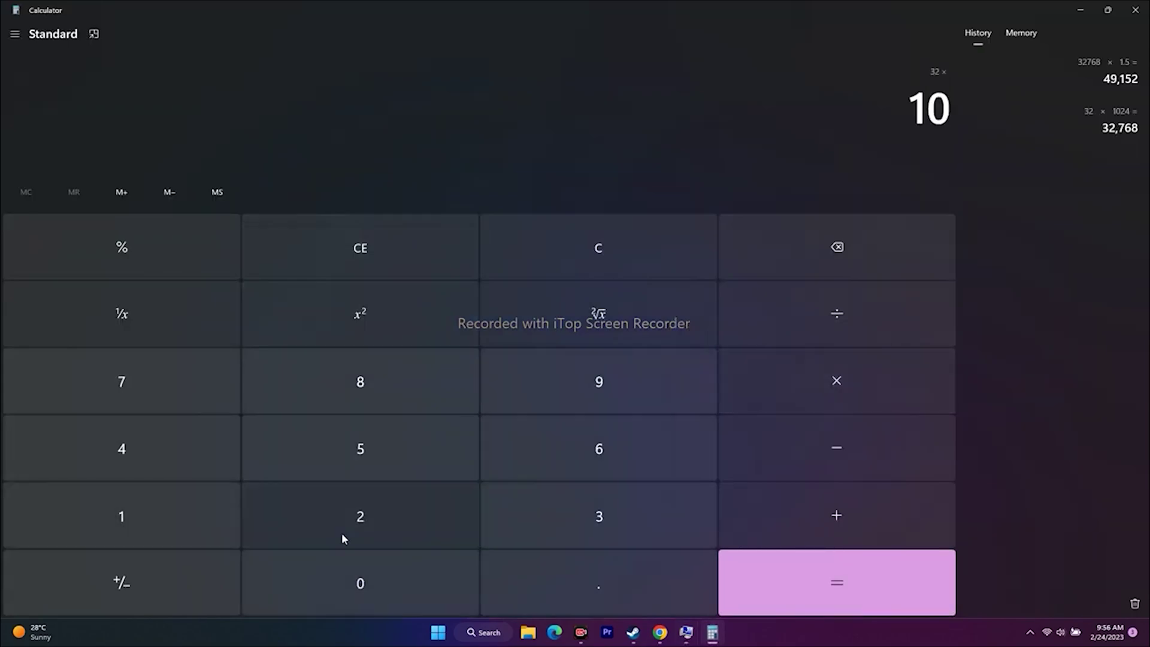
left_click(341, 535)
left_click(216, 447)
left_click(783, 566)
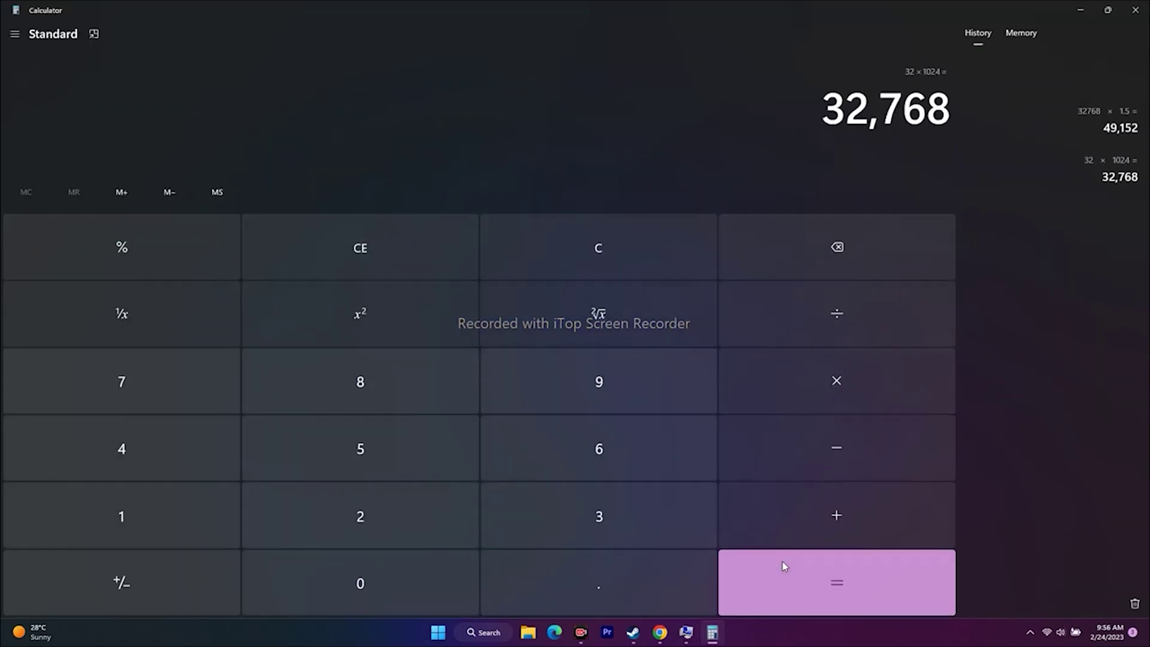
- Multiply the RAM size in megabytes by 3 for the maximum paging file size
left_click(853, 374)
left_click(669, 516)
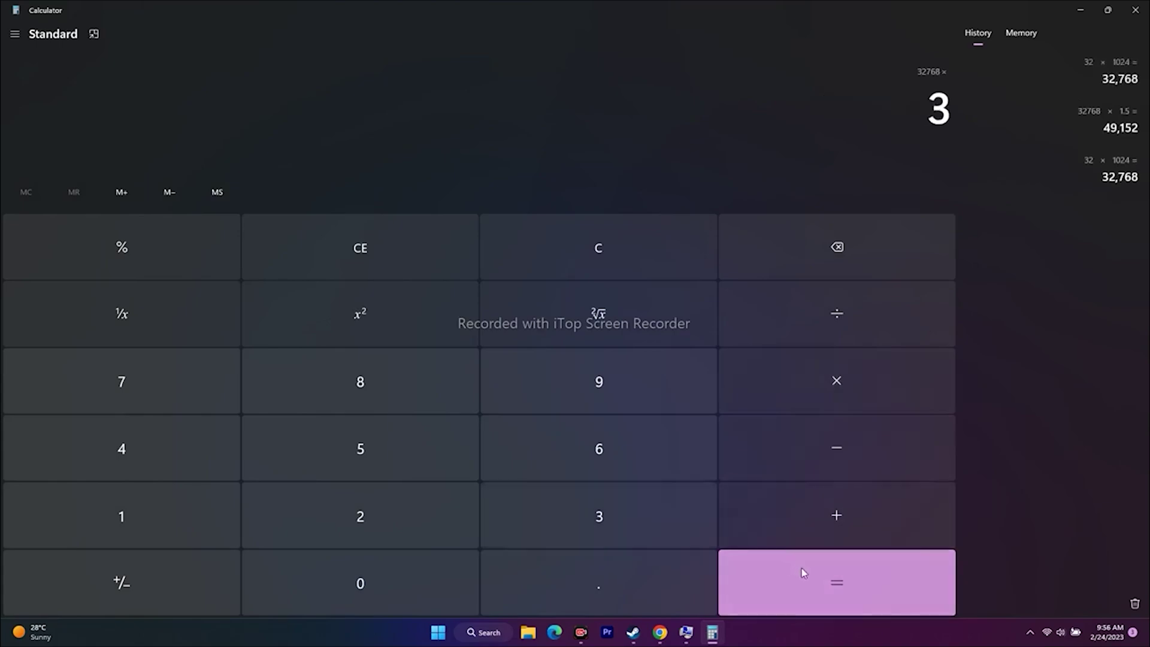
left_click(801, 567)
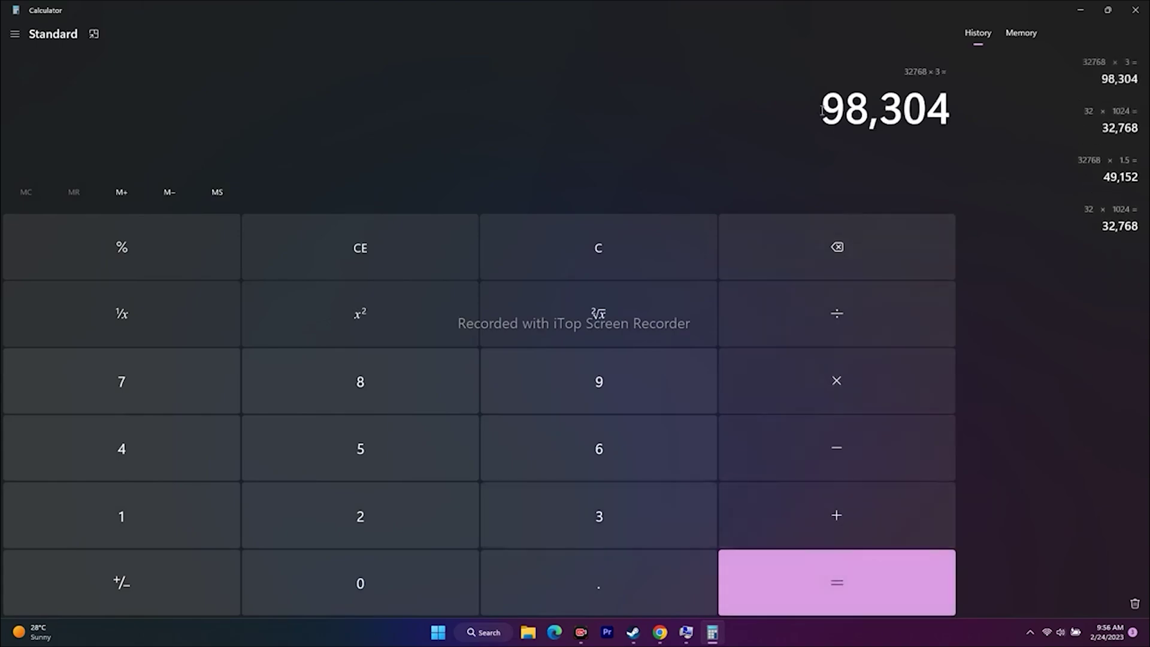
- Copy the new result, minimize Calculator and paste 98,304 as the maximum paging file size in MB
left_click_drag(821, 111, 954, 108)
right_click(952, 122)
left_click(953, 120)
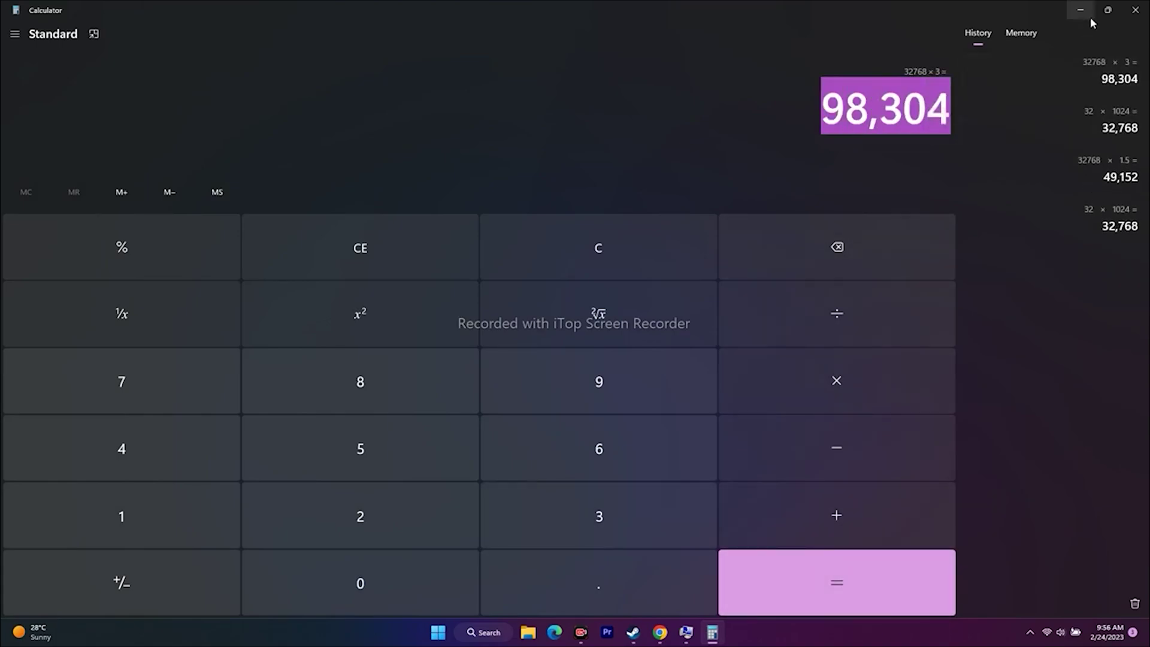
left_click(1080, 9)
right_click(817, 308)
left_click(846, 358)
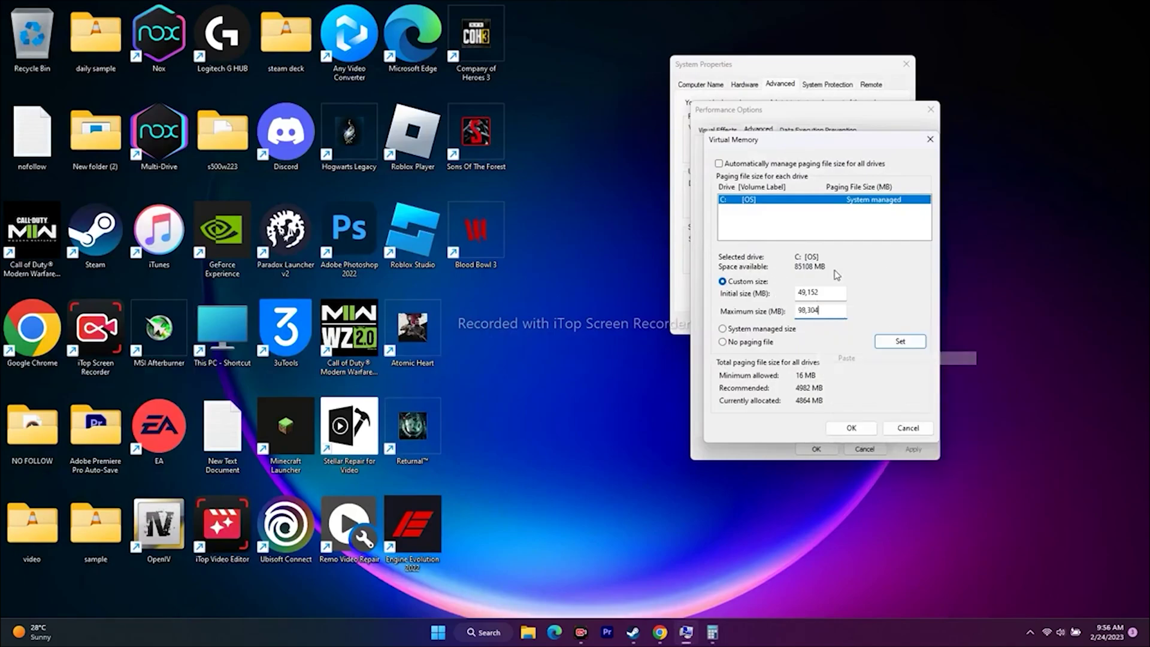
- Accept the Virtual Memory dialog, and cancel out of Performance Options and System Properties
left_click(860, 429)
left_click(863, 449)
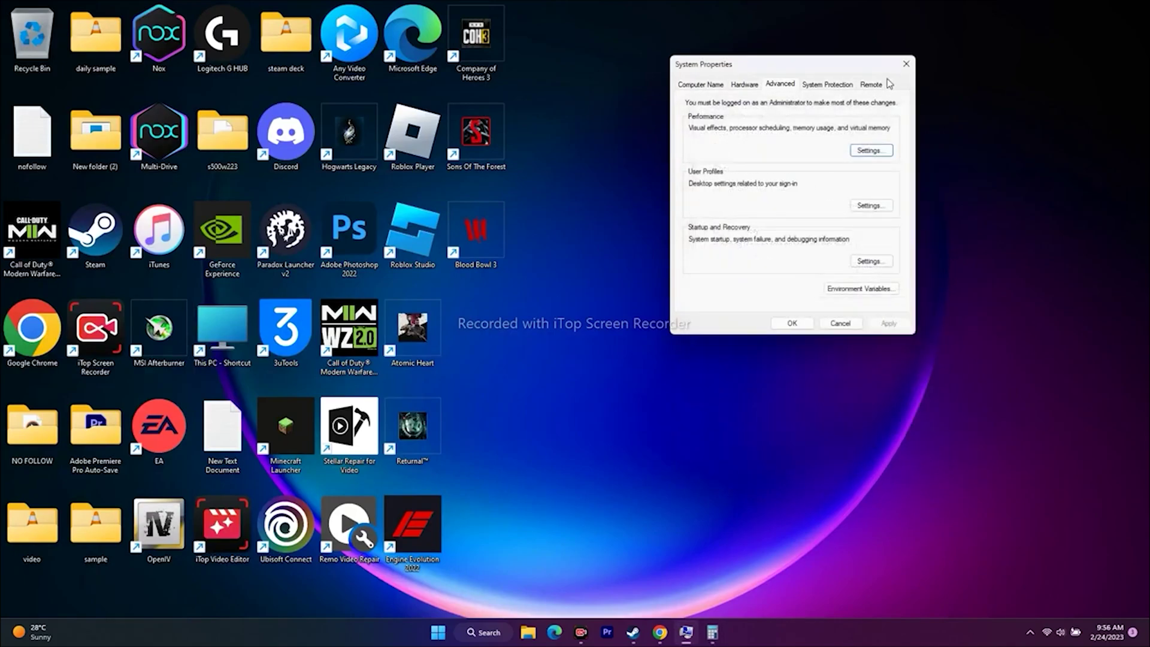
left_click(820, 318)
left_click(646, 631)
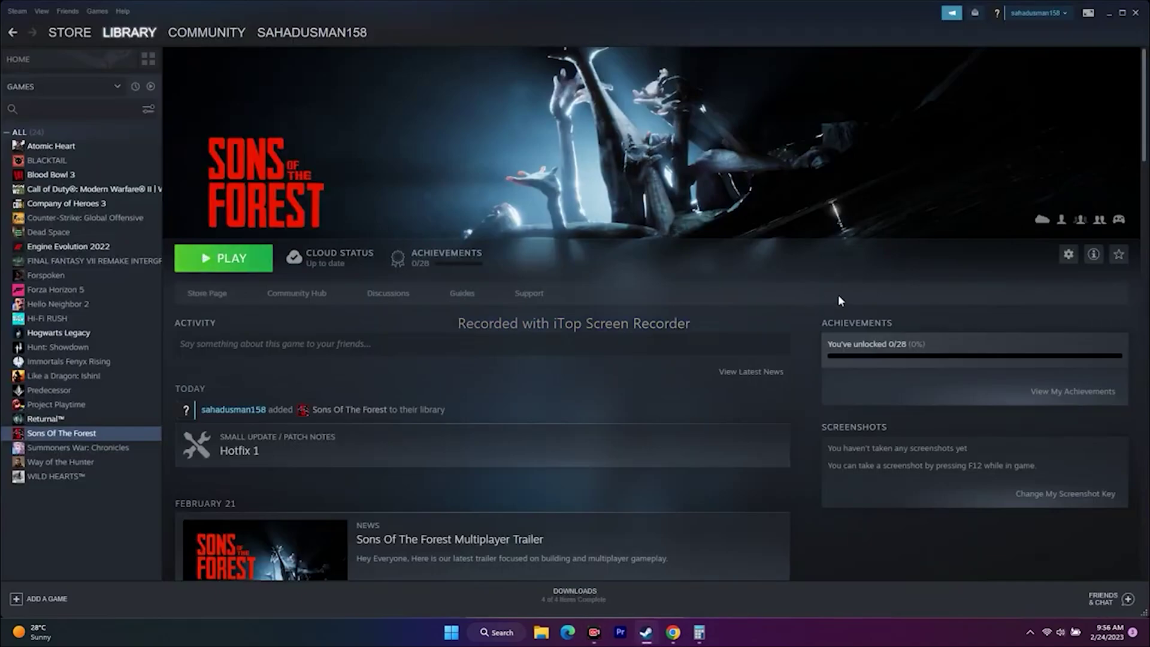
left_click(1109, 12)
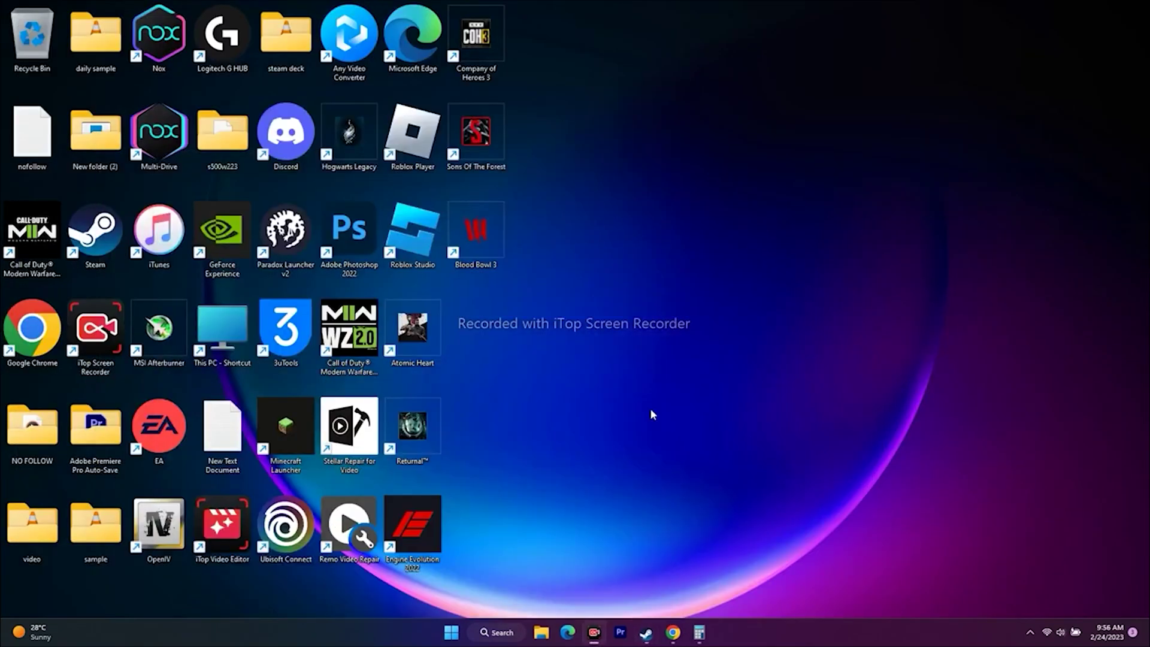
- Switch to Chrome, review the Media Feature Pack page's installation notes and version list for Windows N editions, and minimize the browser
mouse_move(672, 632)
left_click(704, 606)
left_click(611, 10)
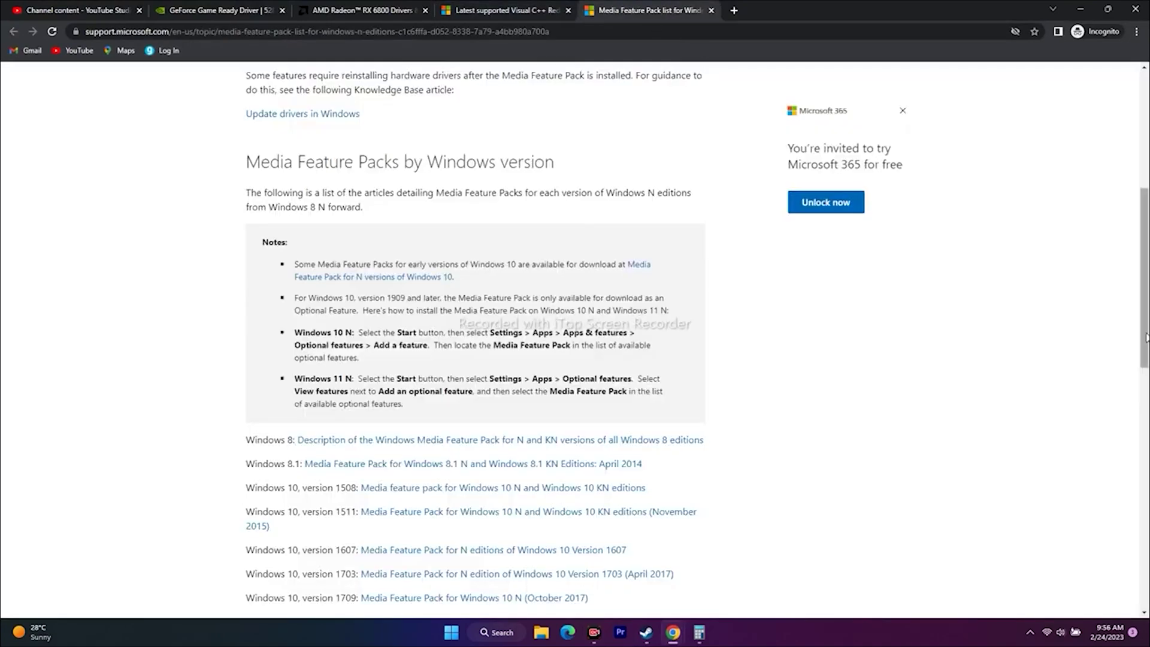
scroll(1087, 338, "up", 6)
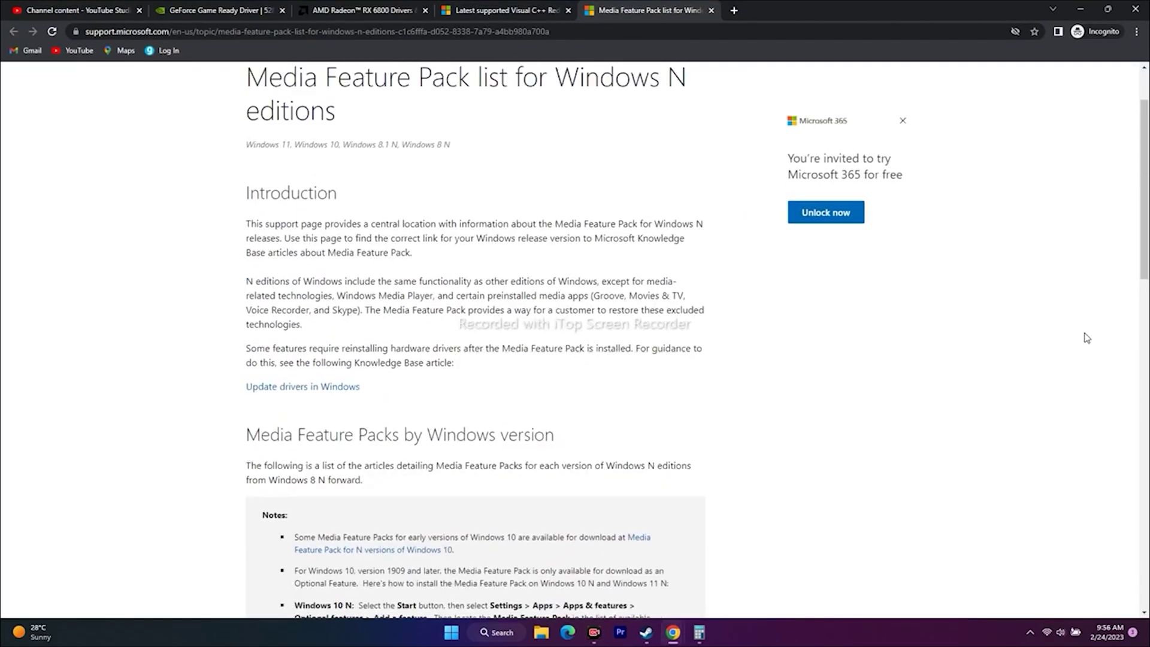
scroll(1087, 338, "down", 9)
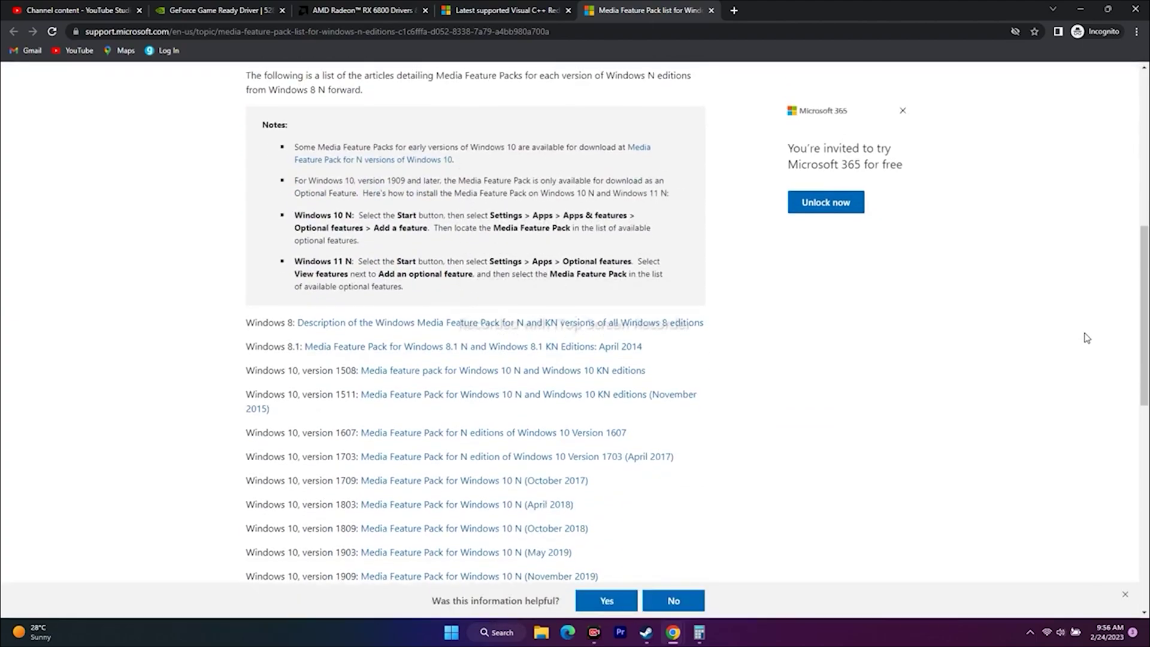
scroll(1087, 339, "up", 1)
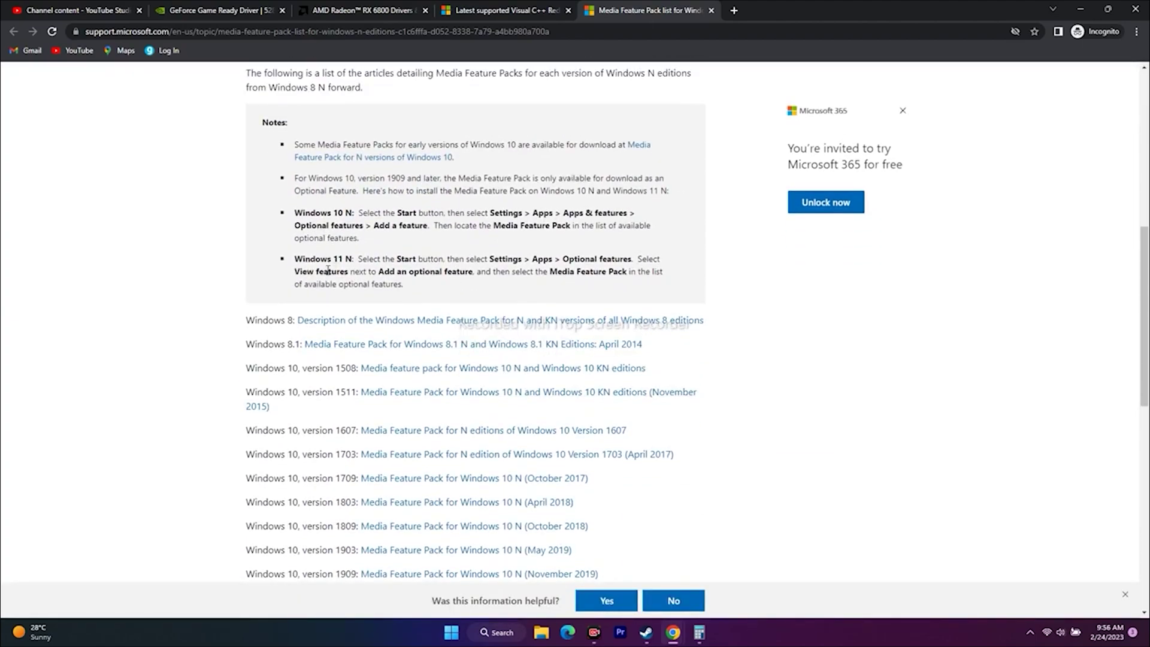
scroll(749, 342, "up", 2)
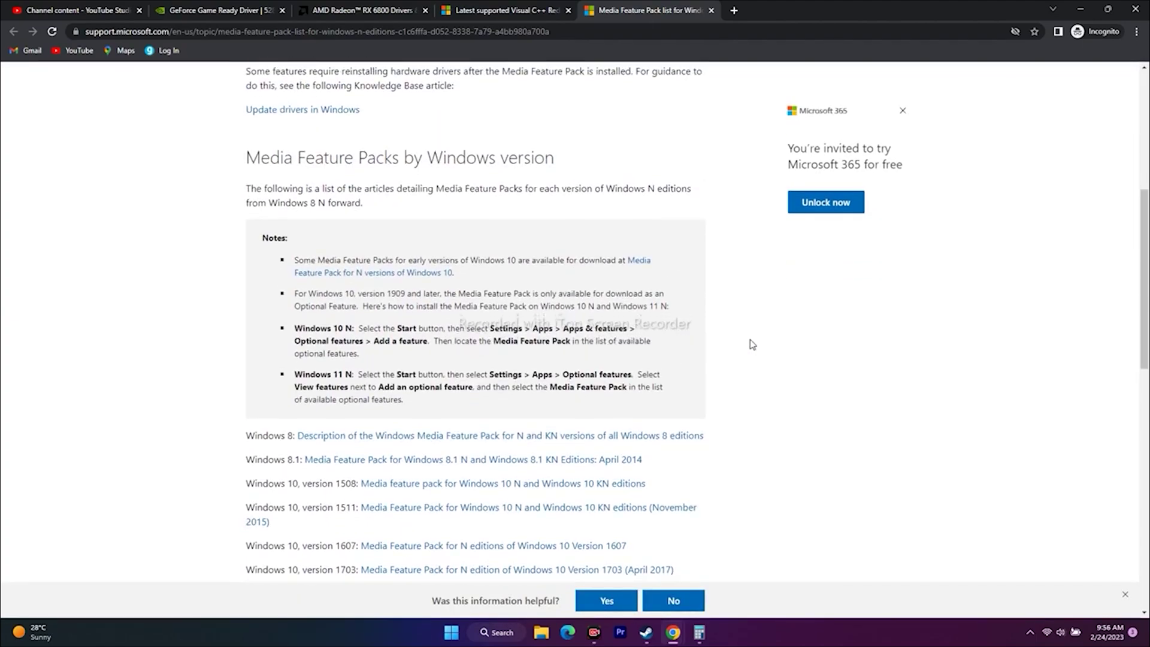
scroll(690, 359, "down", 2)
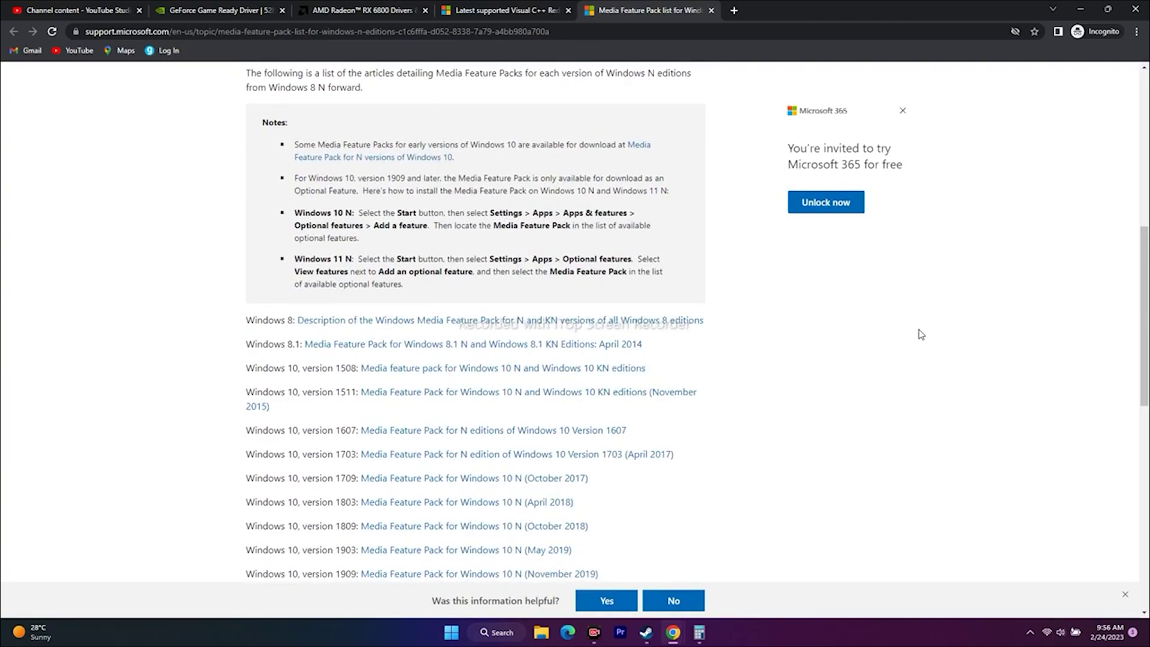
left_click(1080, 10)
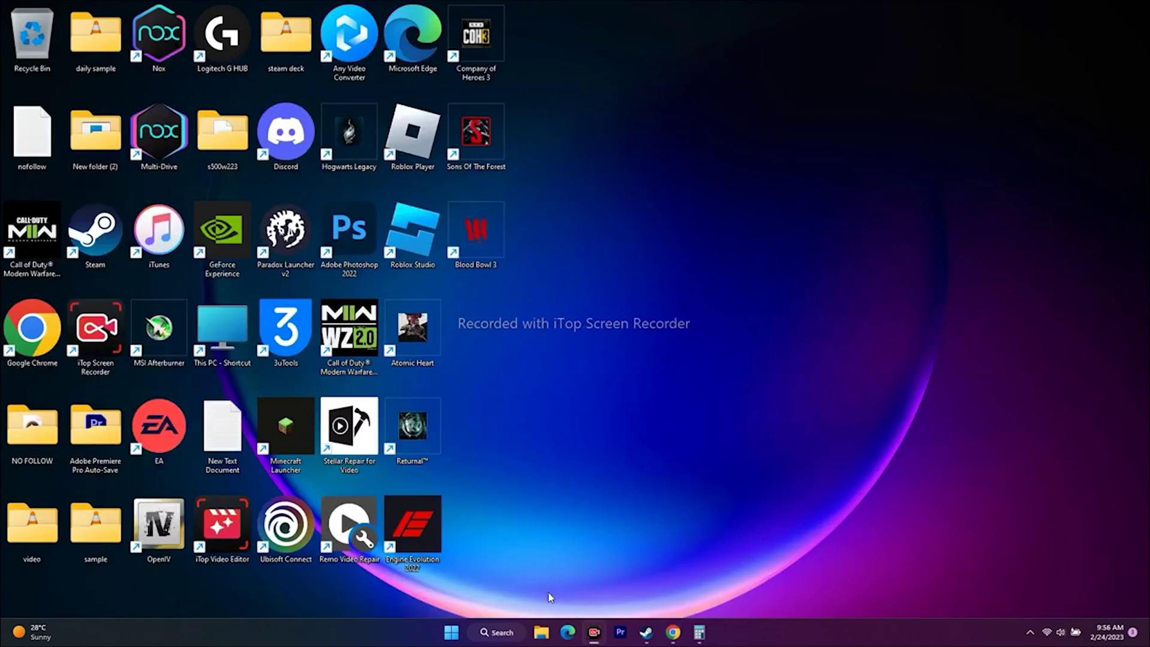
- Open Windows Settings and go to the Apps section
left_click(497, 632)
left_click(418, 295)
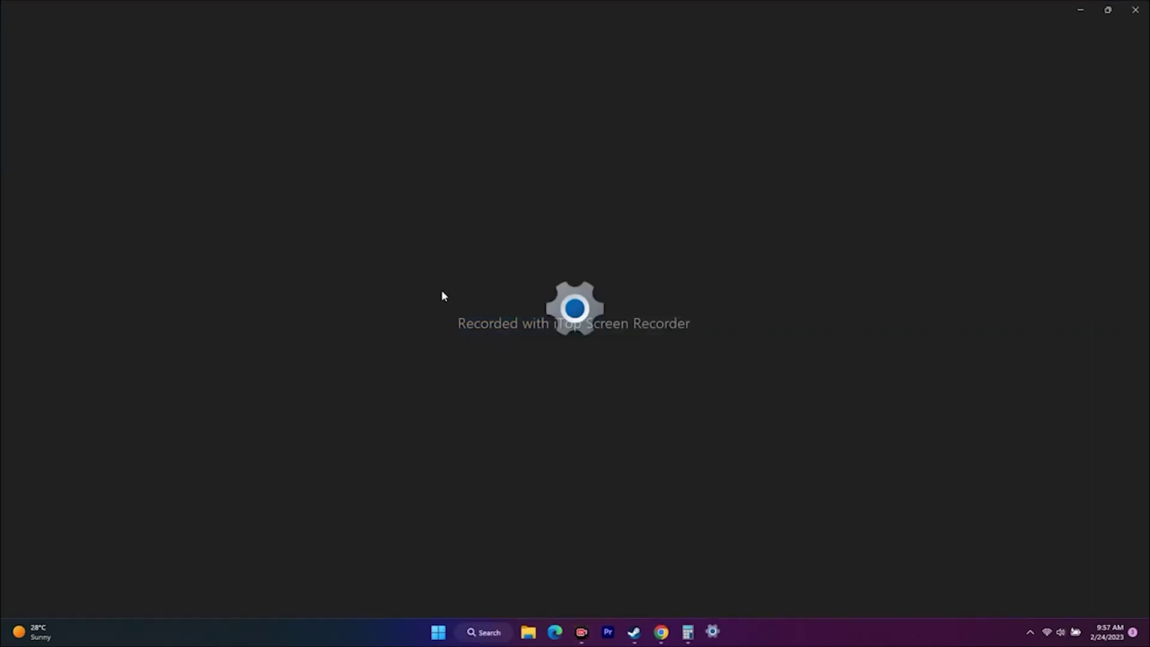
left_click(45, 226)
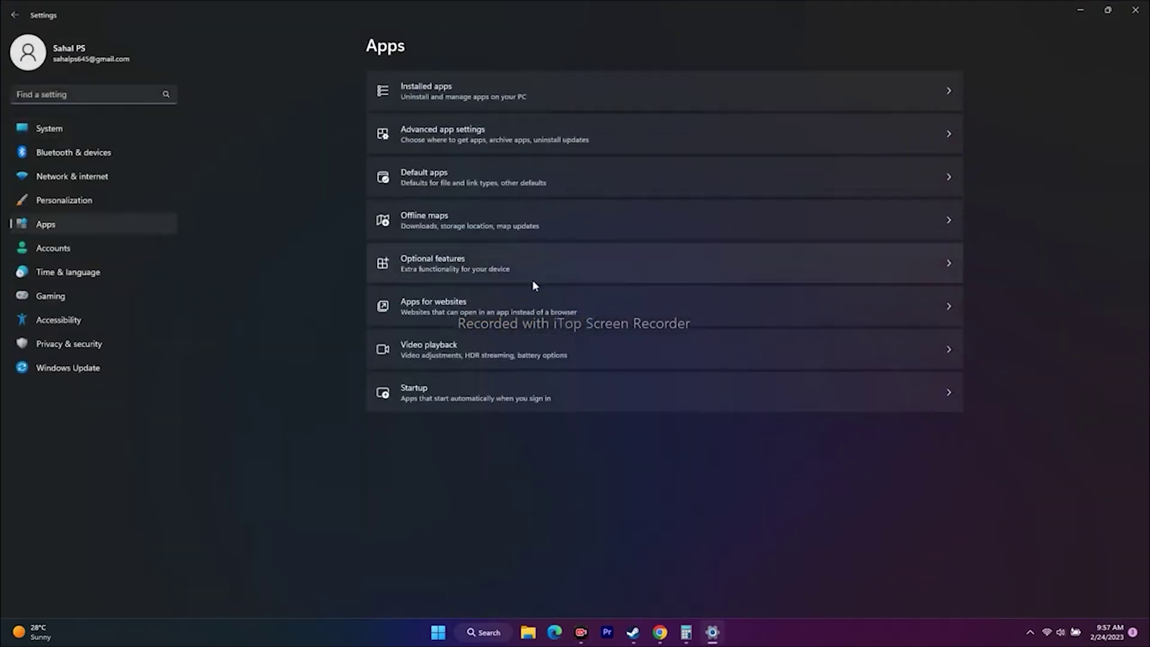
- Recheck the Windows 10 N and Windows 11 N Media Feature Pack instructions in Chrome, and return to the Apps settings
left_click(712, 632)
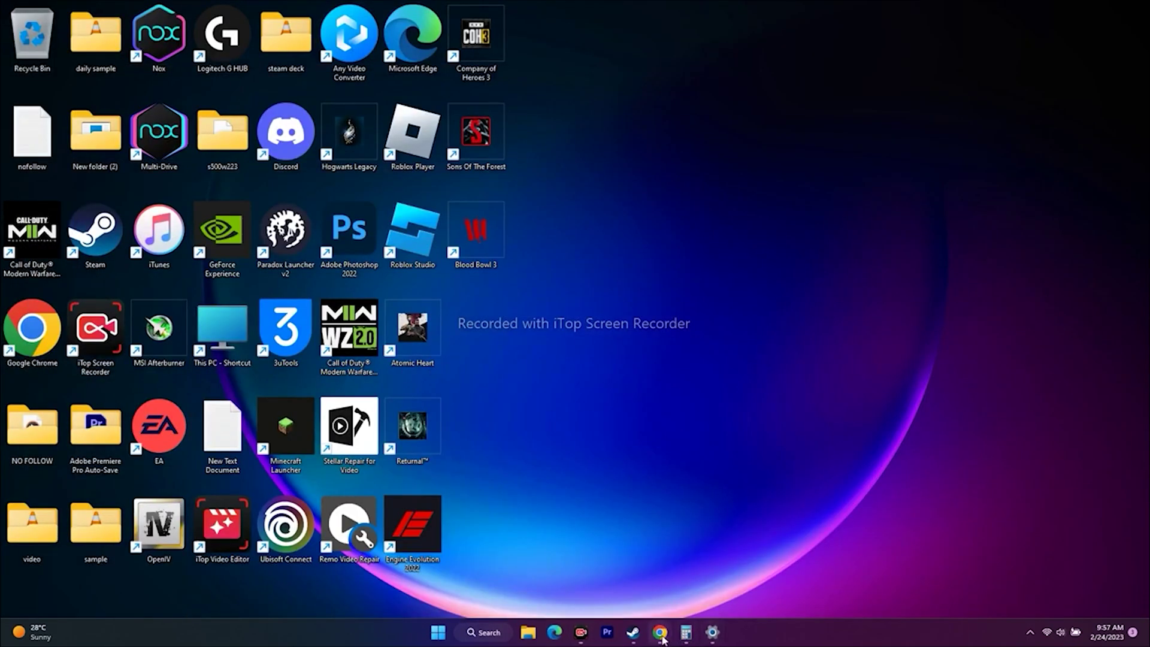
left_click(660, 633)
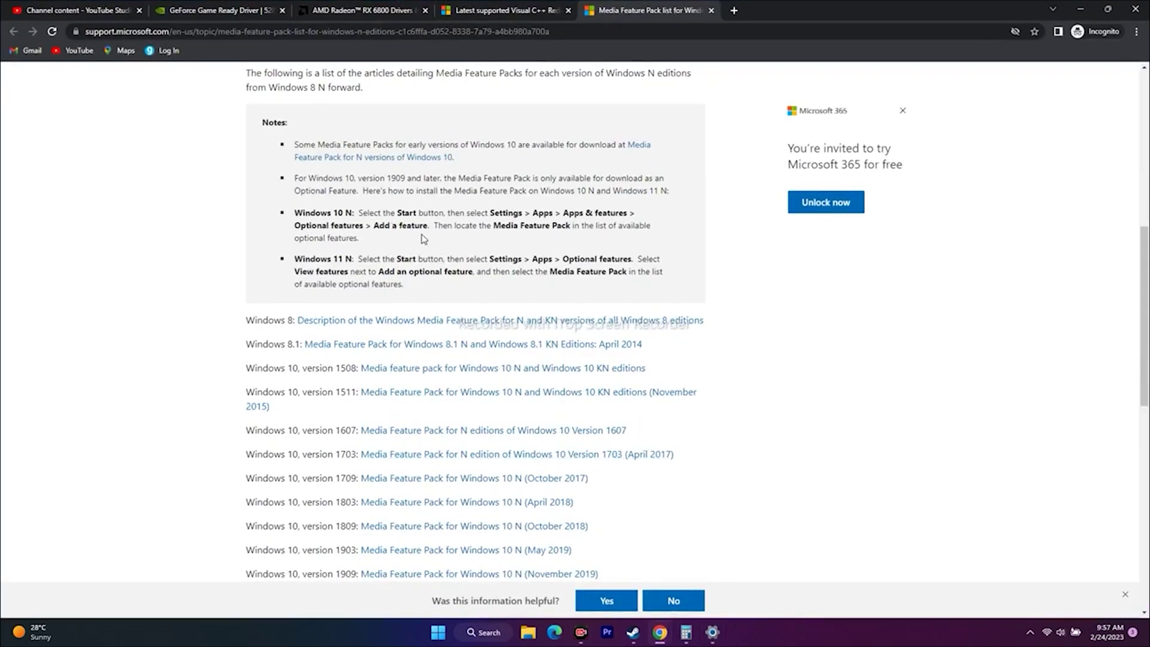
left_click(1082, 9)
left_click(724, 631)
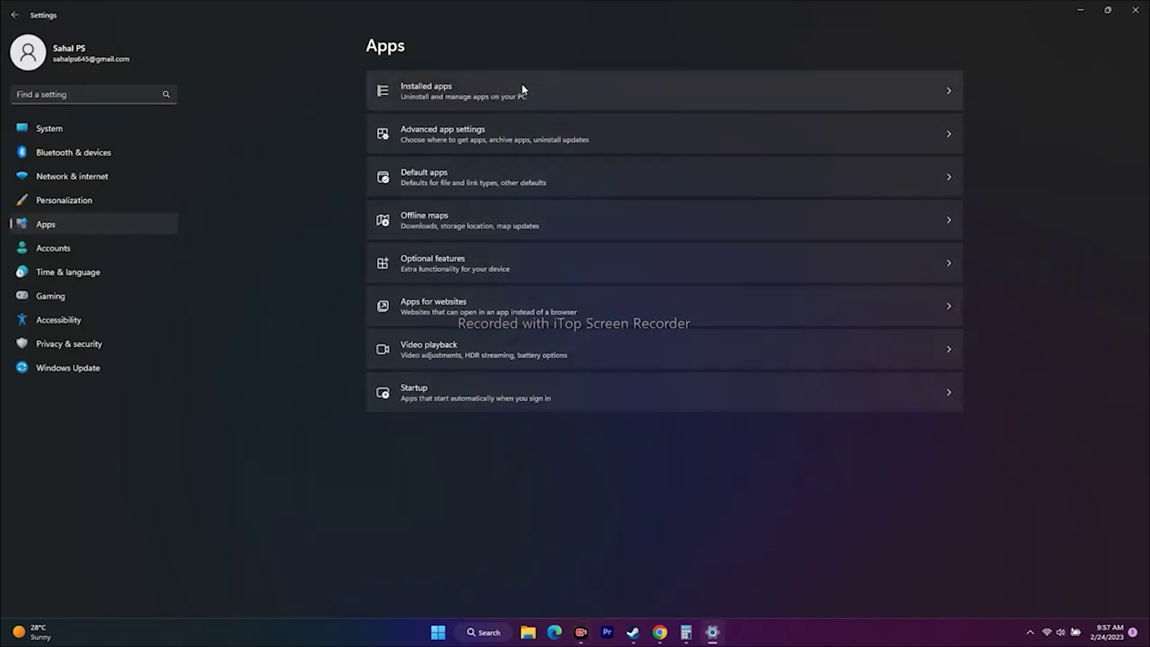
- Search the available optional features for "MEDI", and cancel out of the feature list and close Settings
left_click(477, 254)
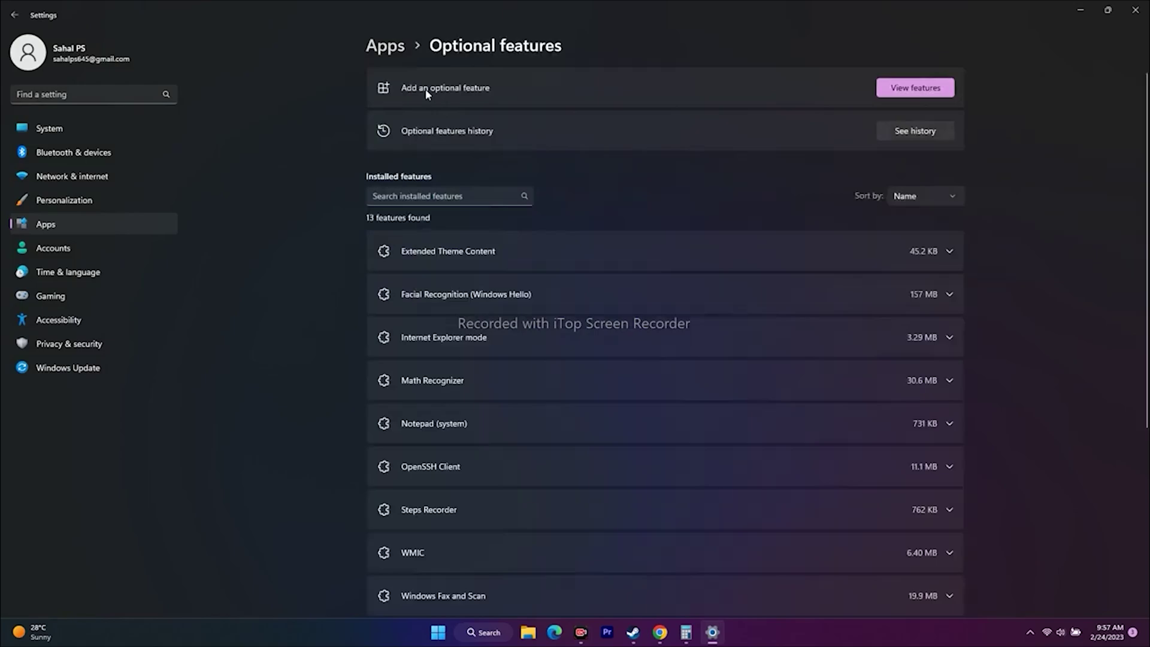
left_click(915, 88)
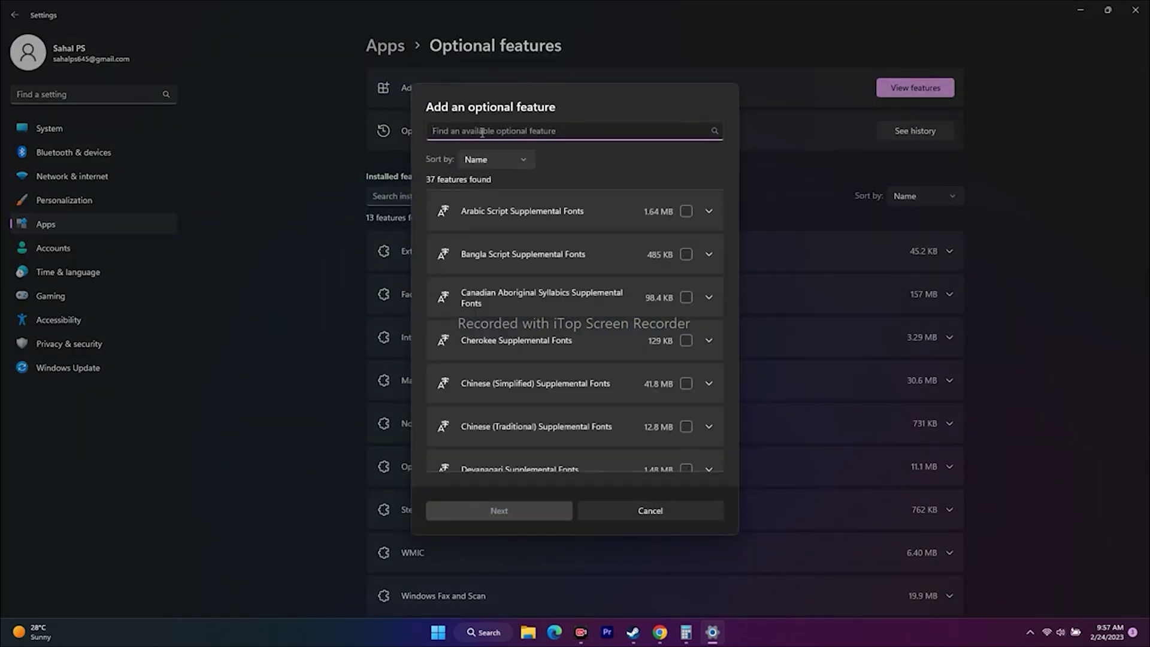
type("MEDI")
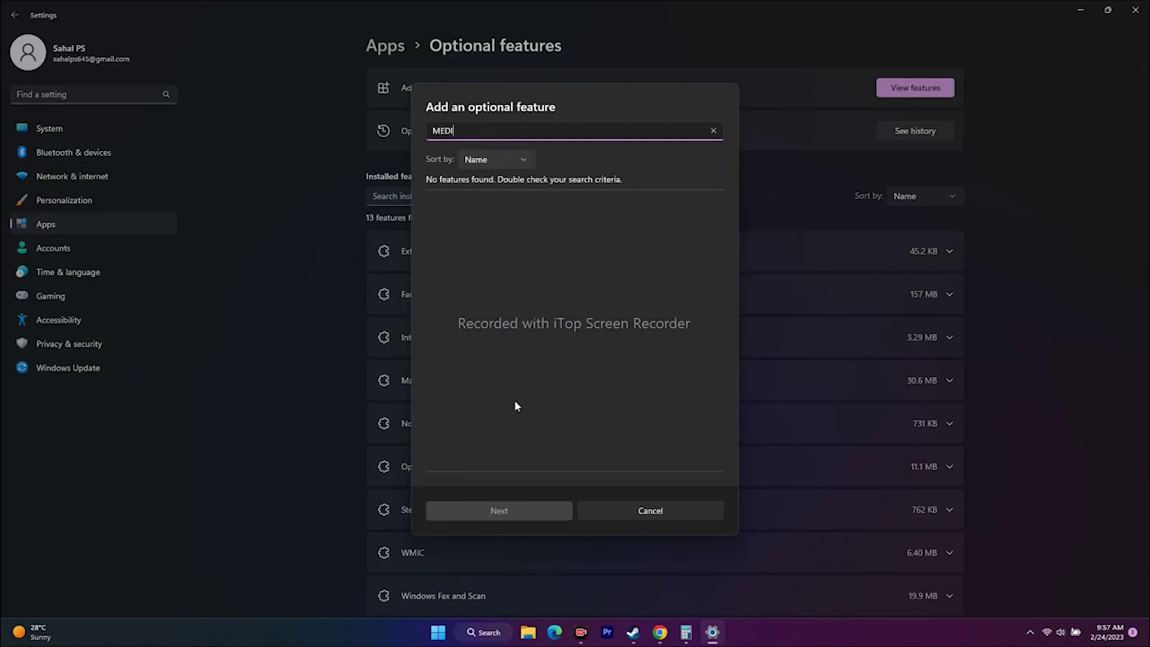
left_click(651, 514)
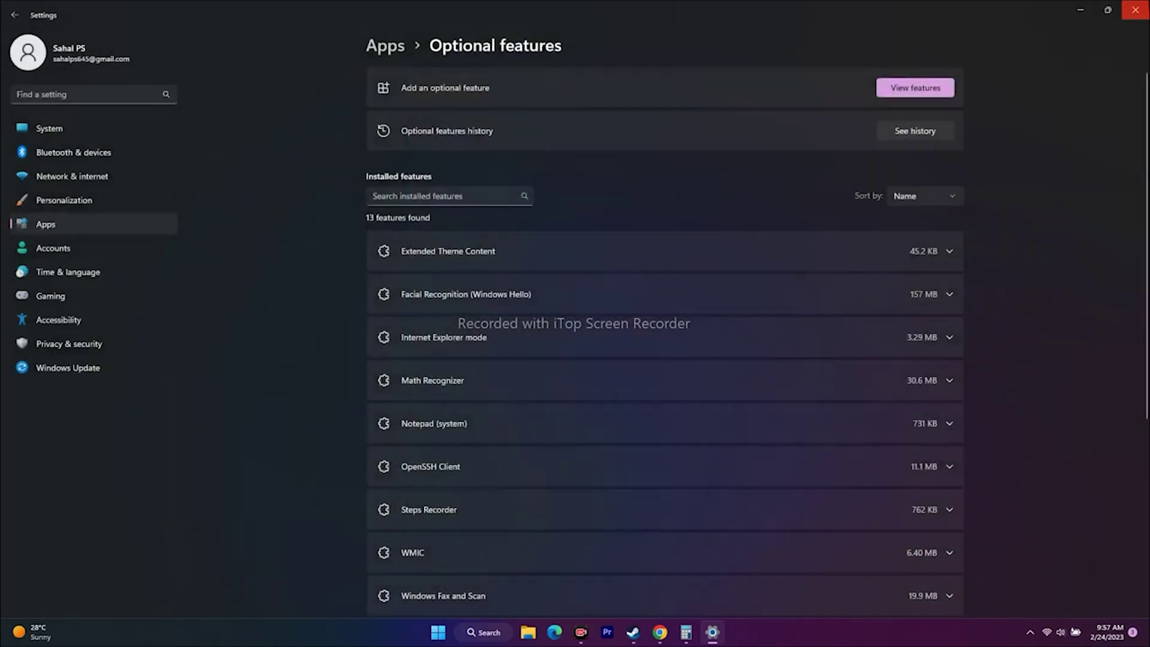
left_click(1135, 10)
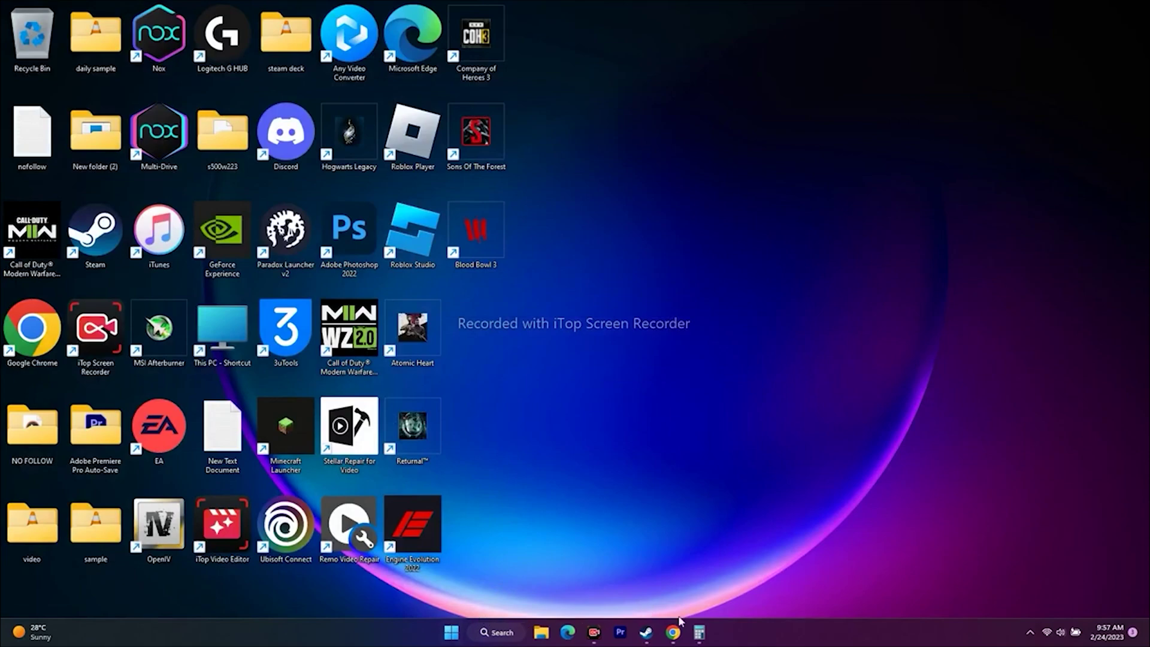
- Switch to Steam with the Sons Of The Forest library page
left_click(646, 632)
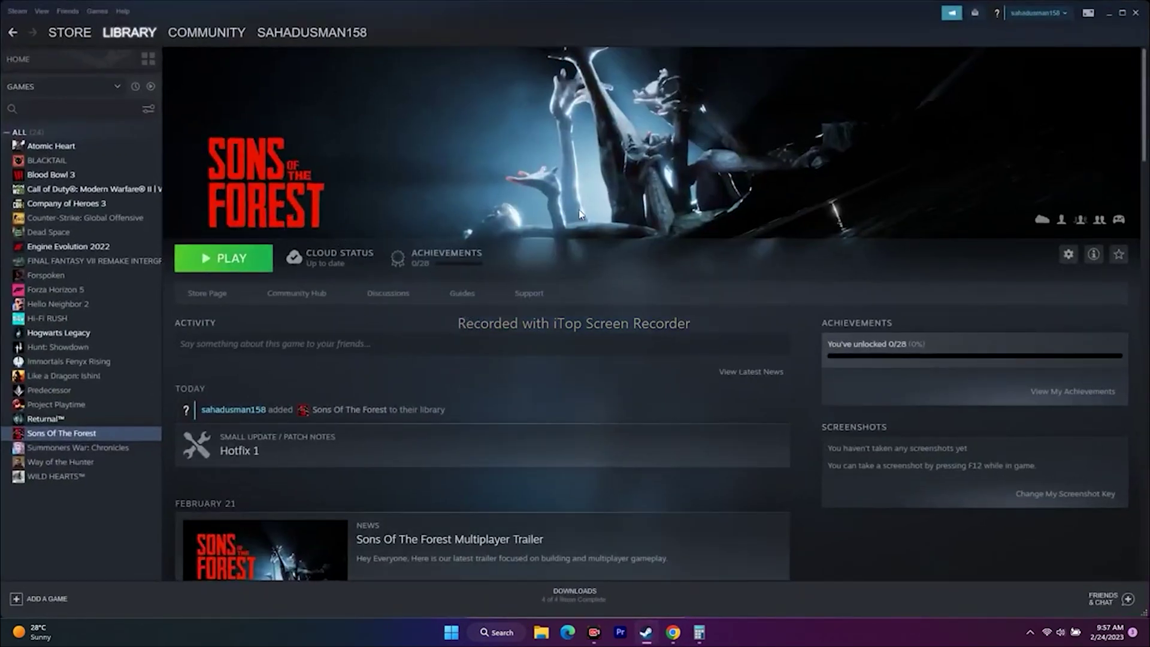